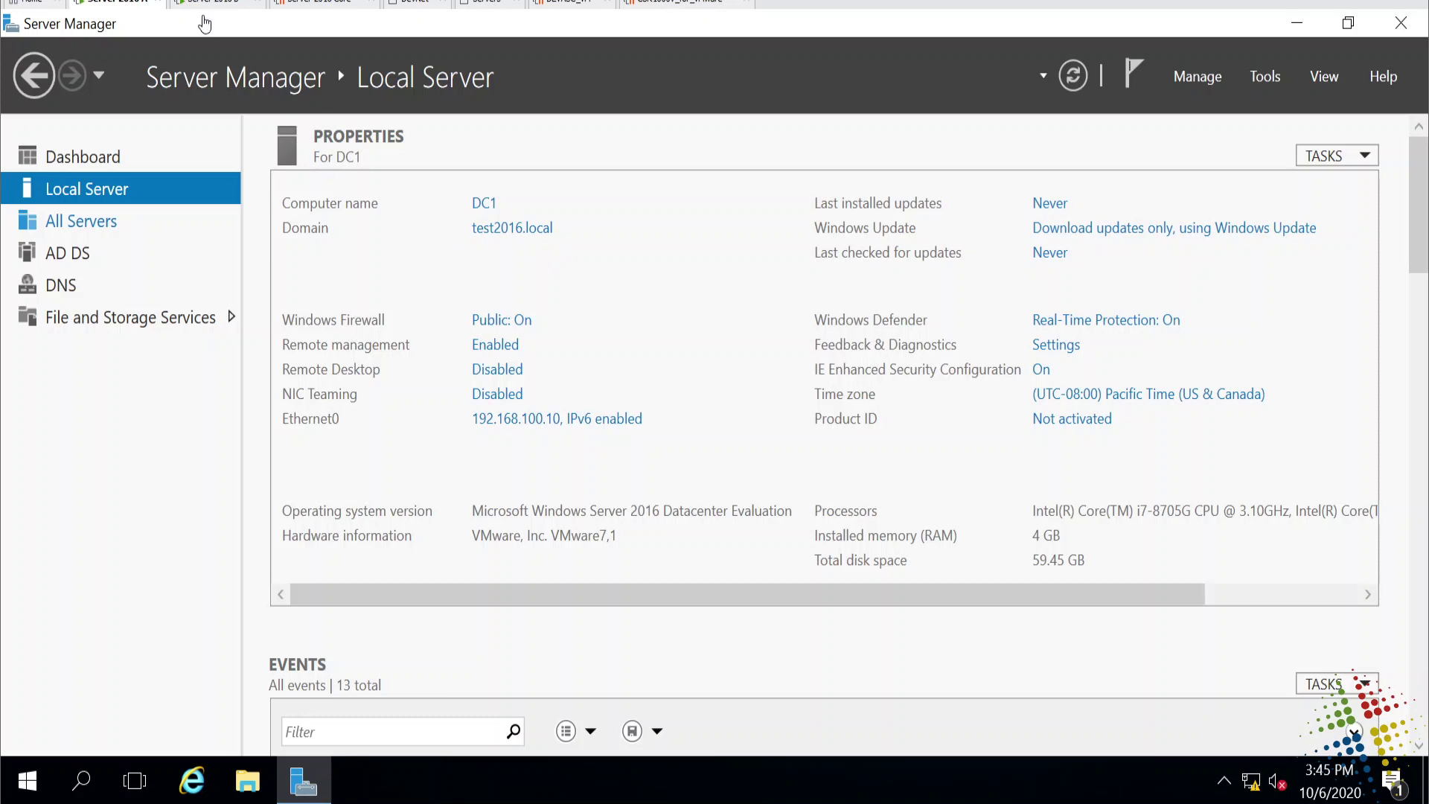
On the client VM, mark and copy the whoami output showing the test2016 domain user.
click(211, 4)
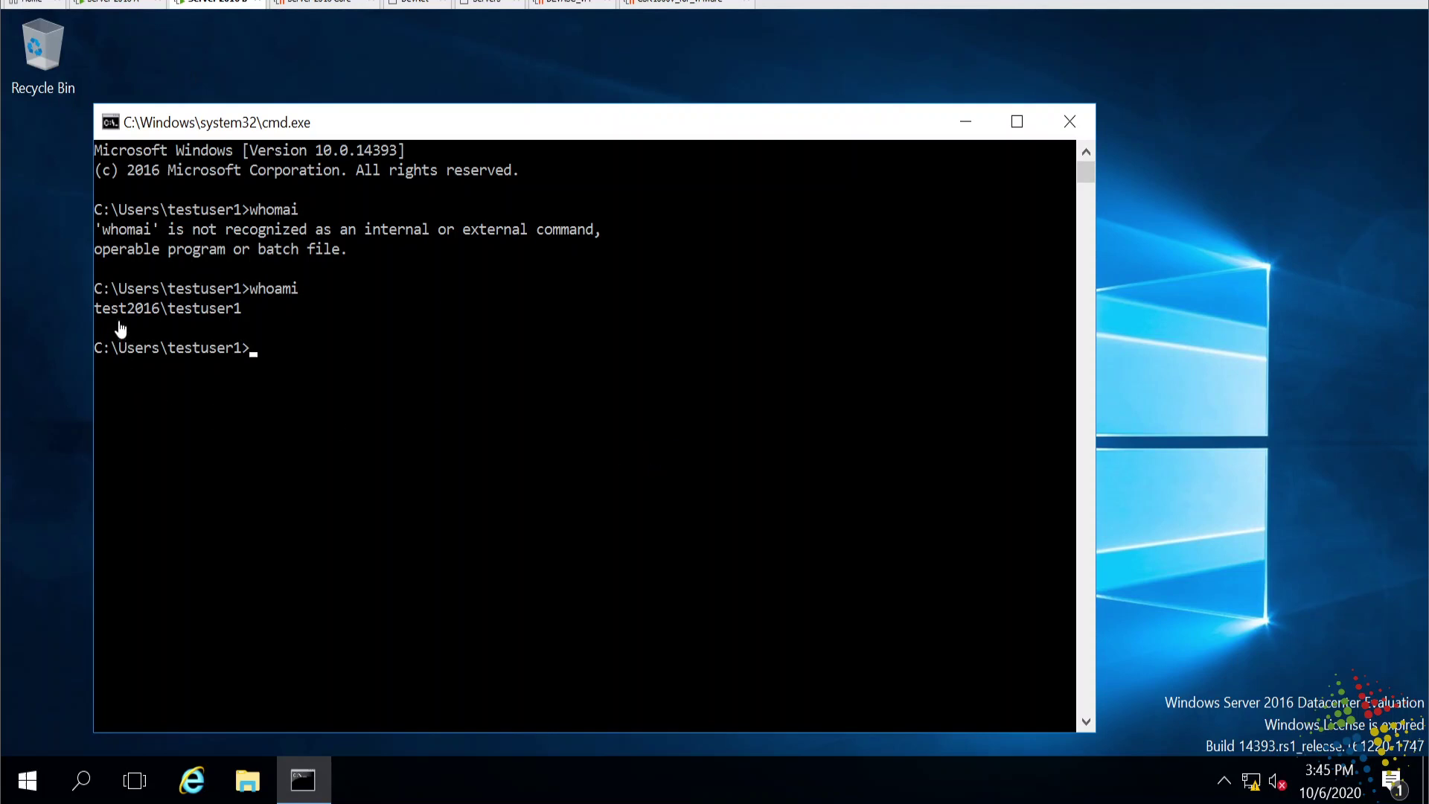
drag(165, 310, 240, 328)
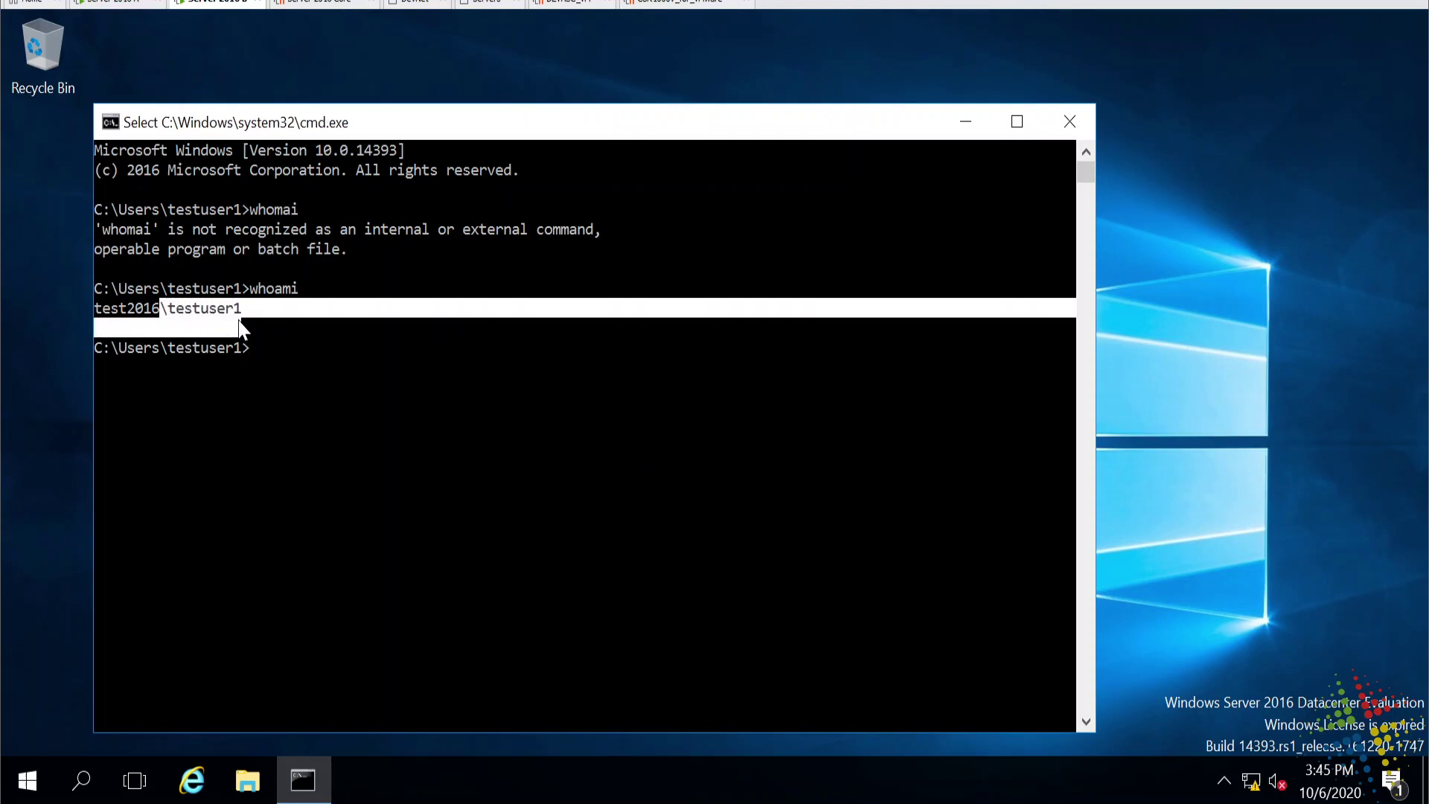
right_click(308, 359)
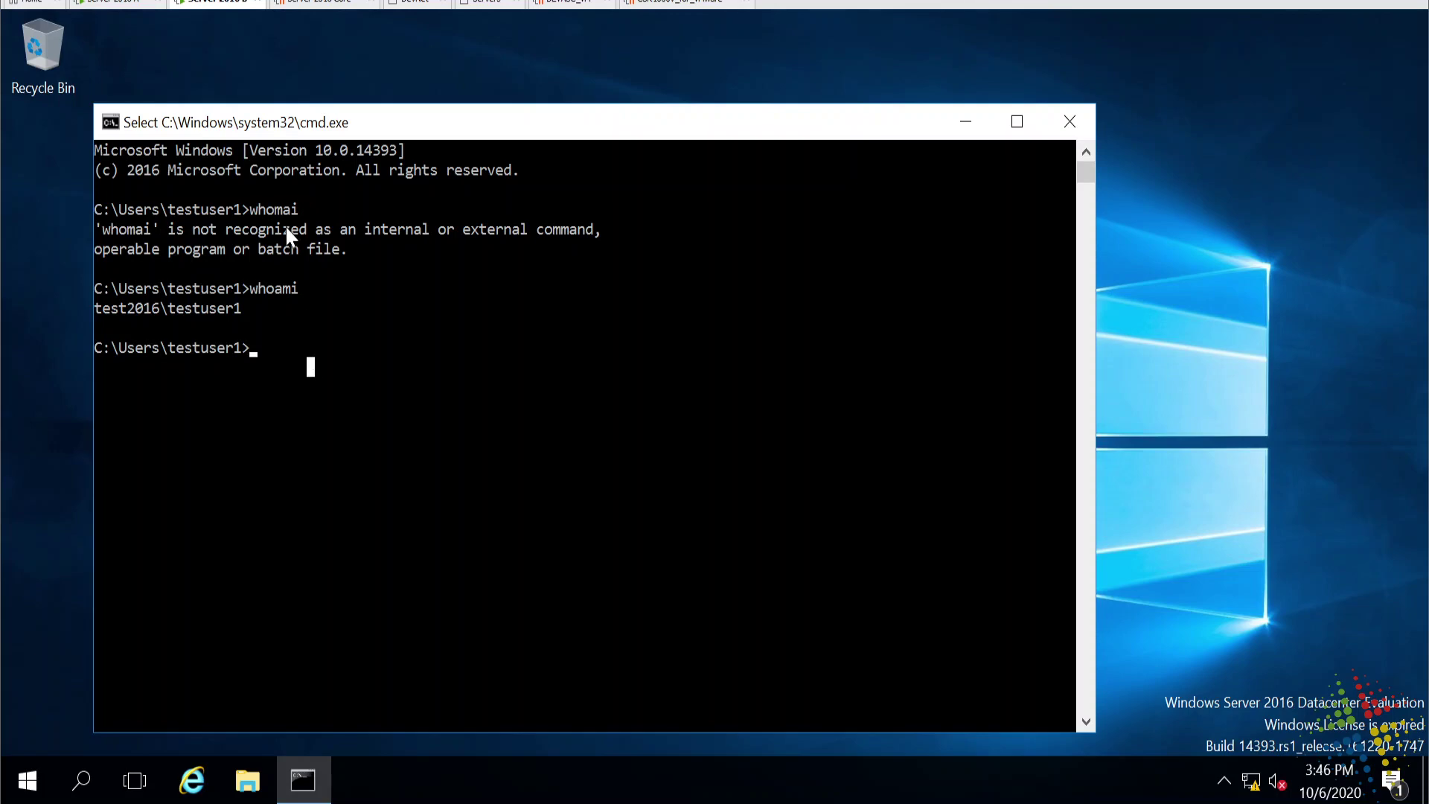
On DC1, launch Group Policy Management from Tools and expand the test2016.local domain.
click(119, 6)
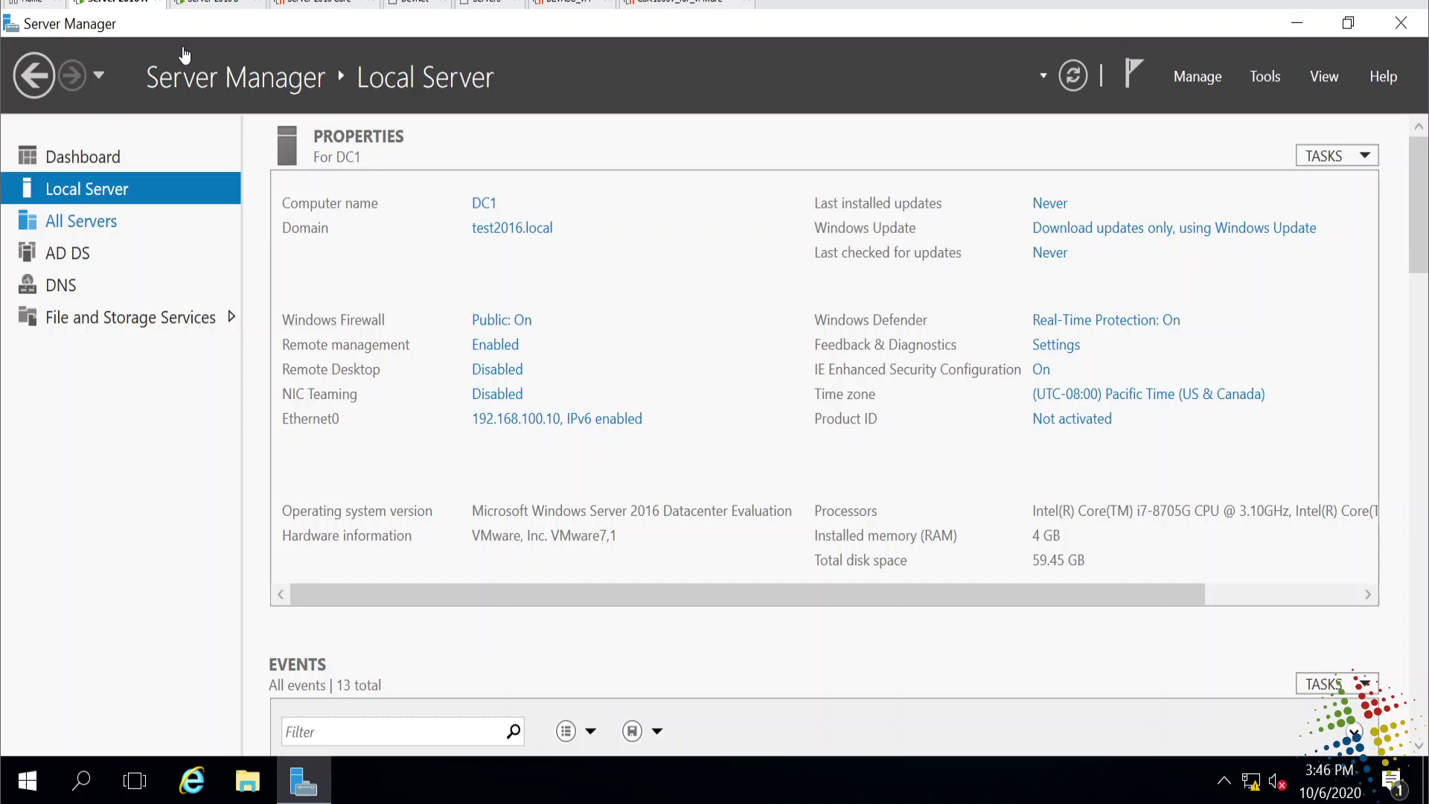
click(1263, 79)
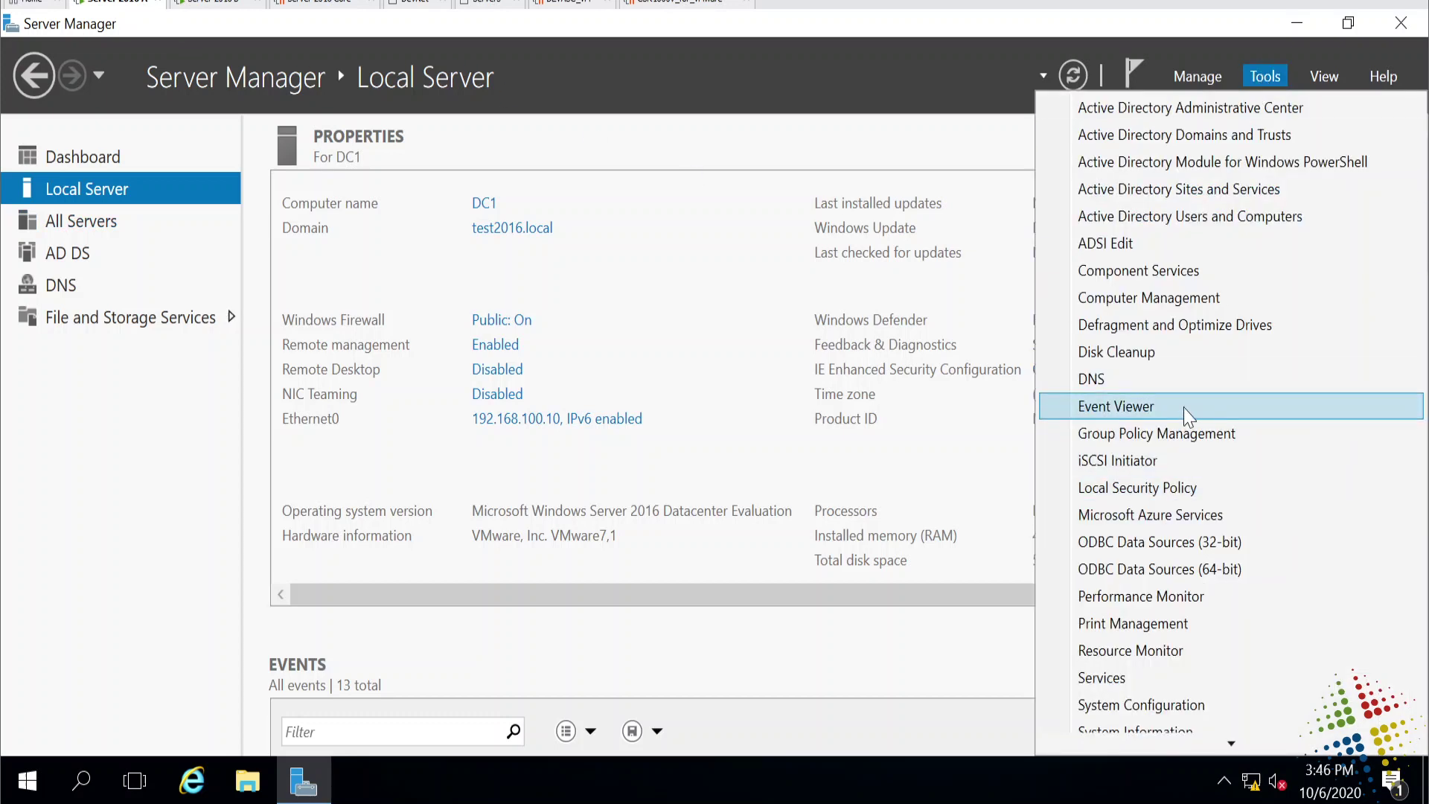
click(1194, 433)
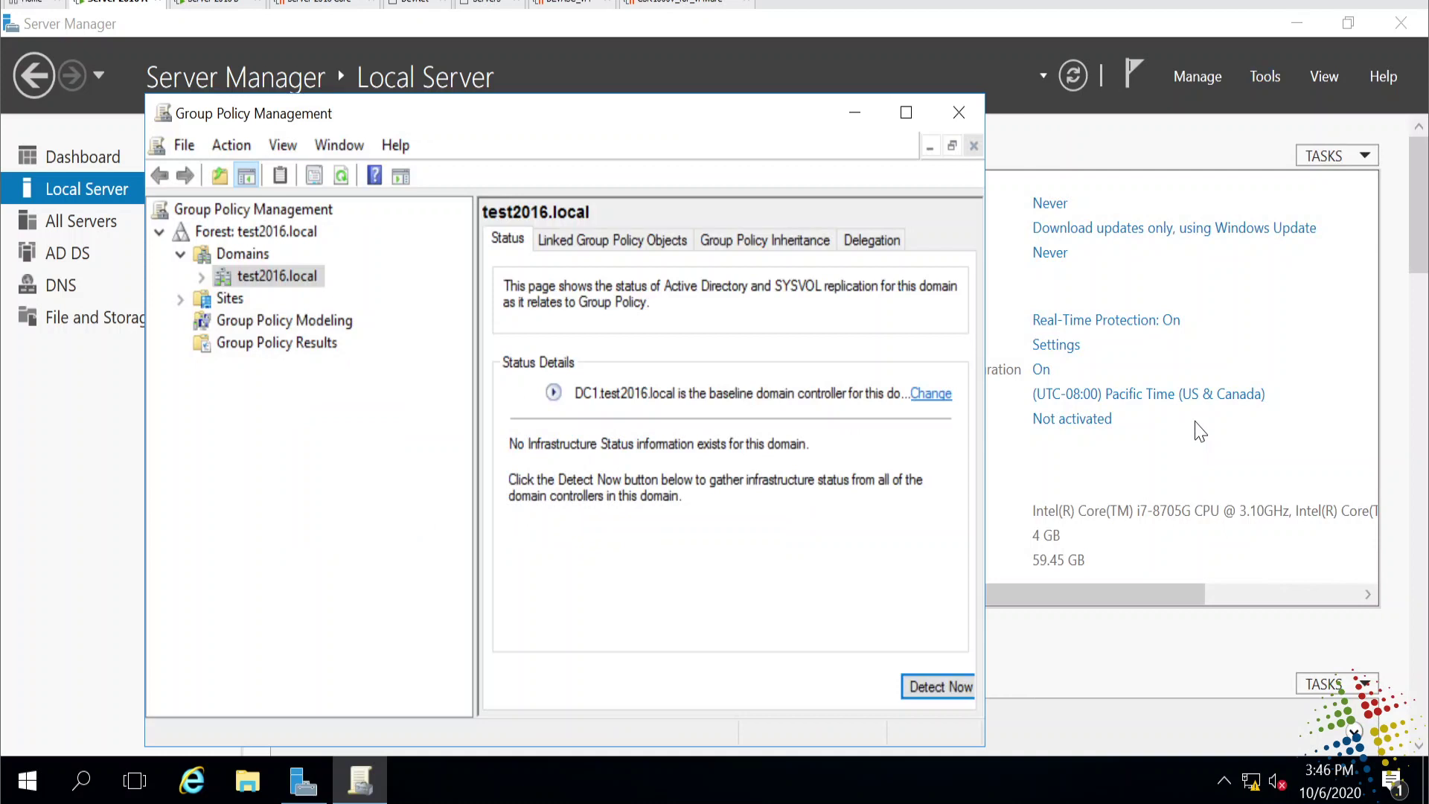
click(201, 278)
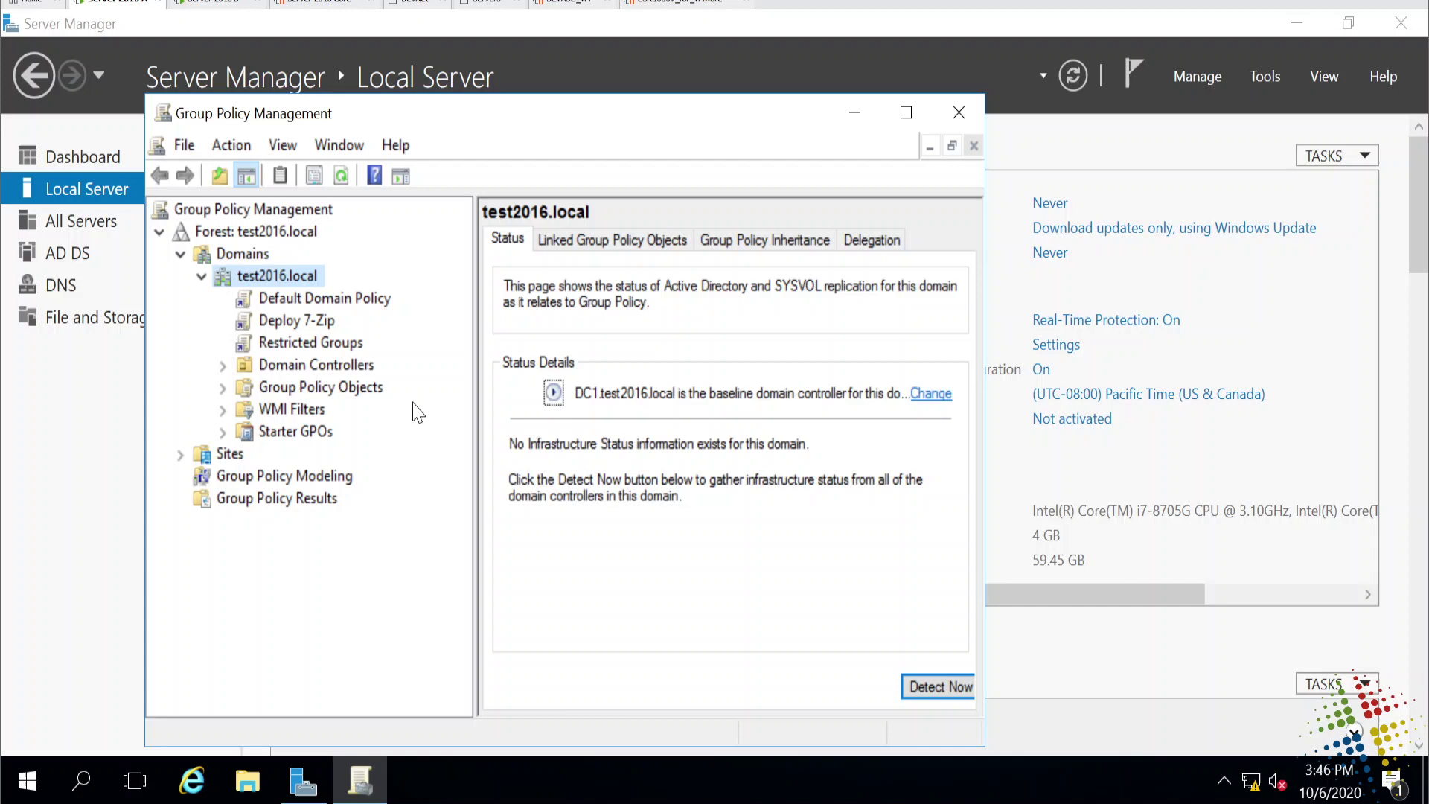
Create and link a GPO named 'Redirect Folder - My Documents' on test2016.local.
right_click(311, 283)
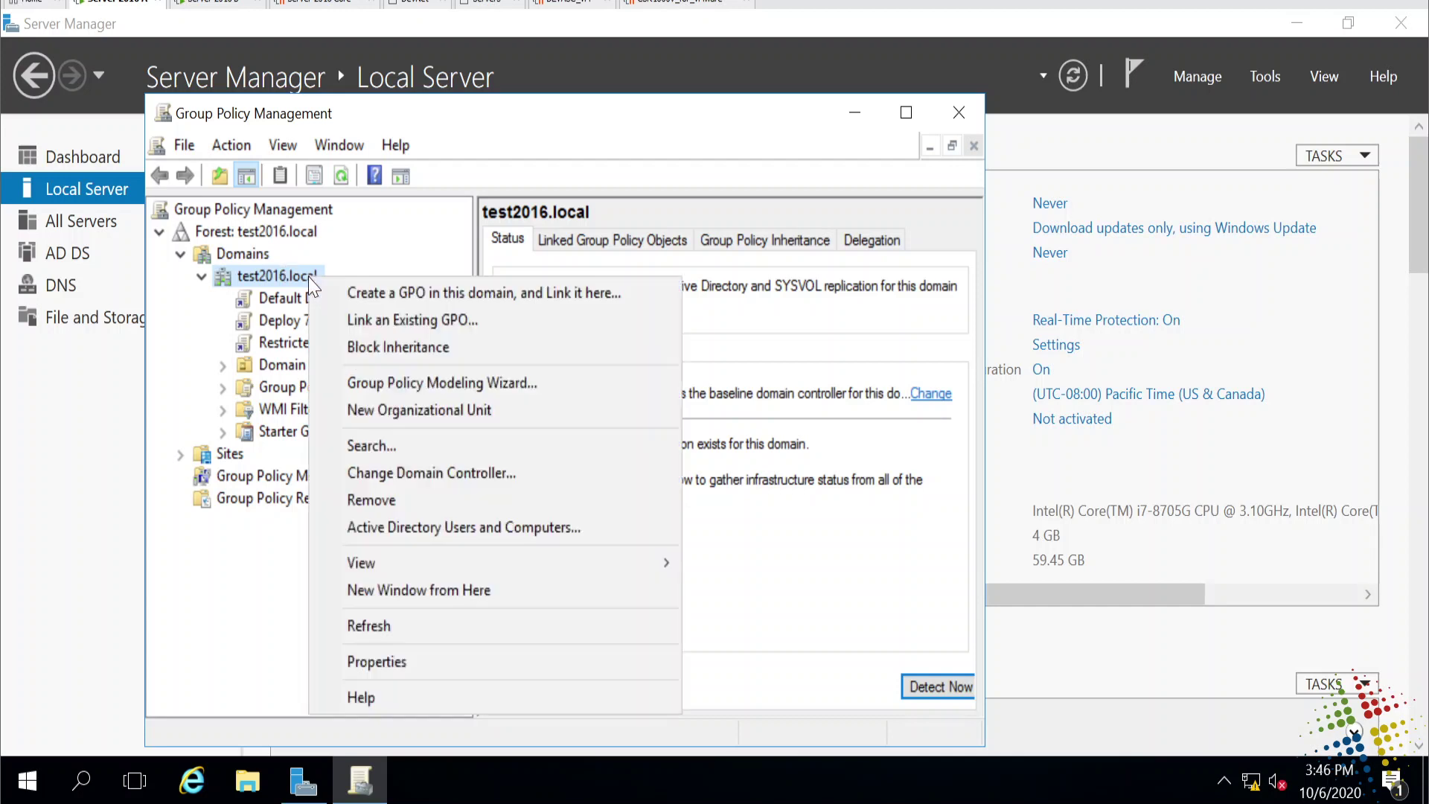
click(487, 303)
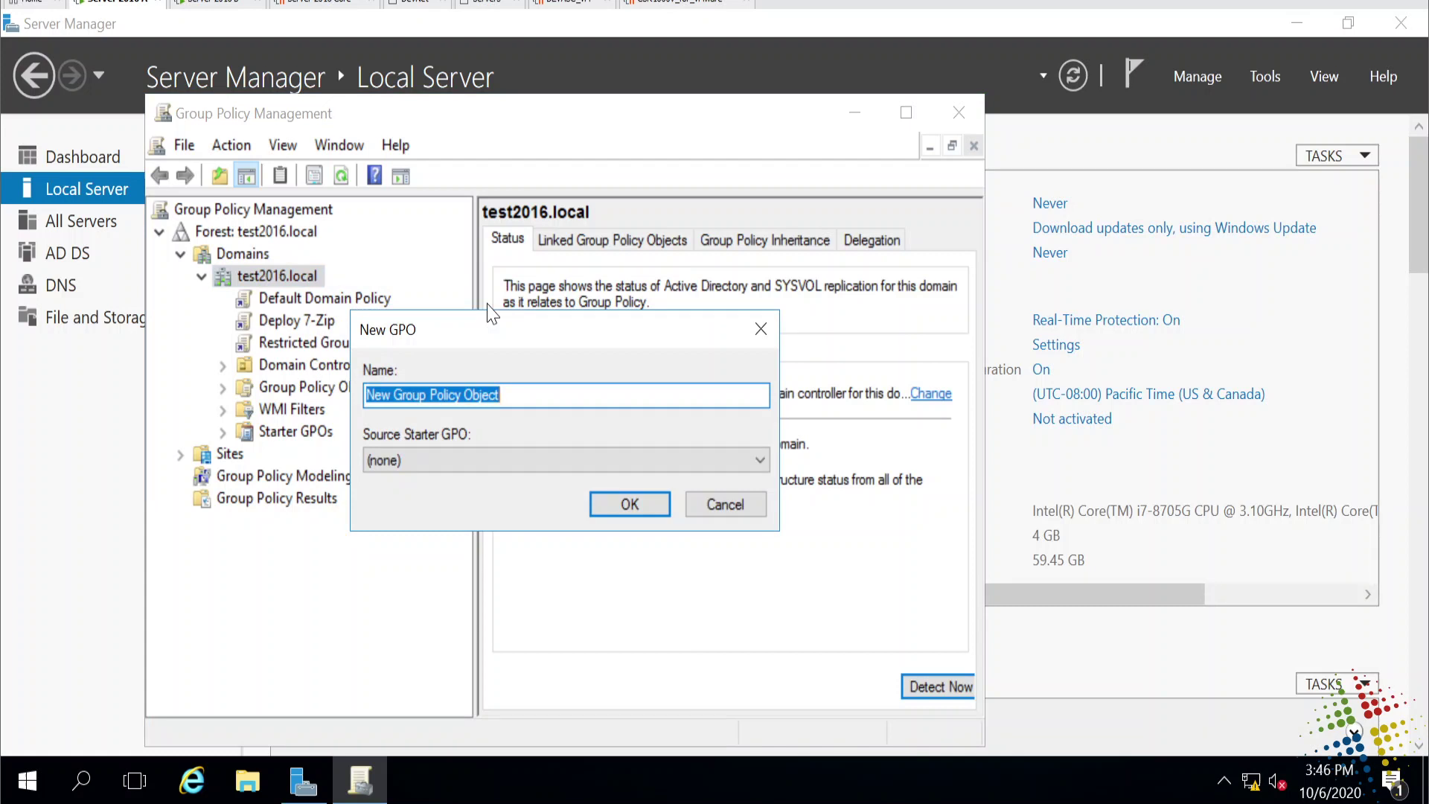
text(Redirect)
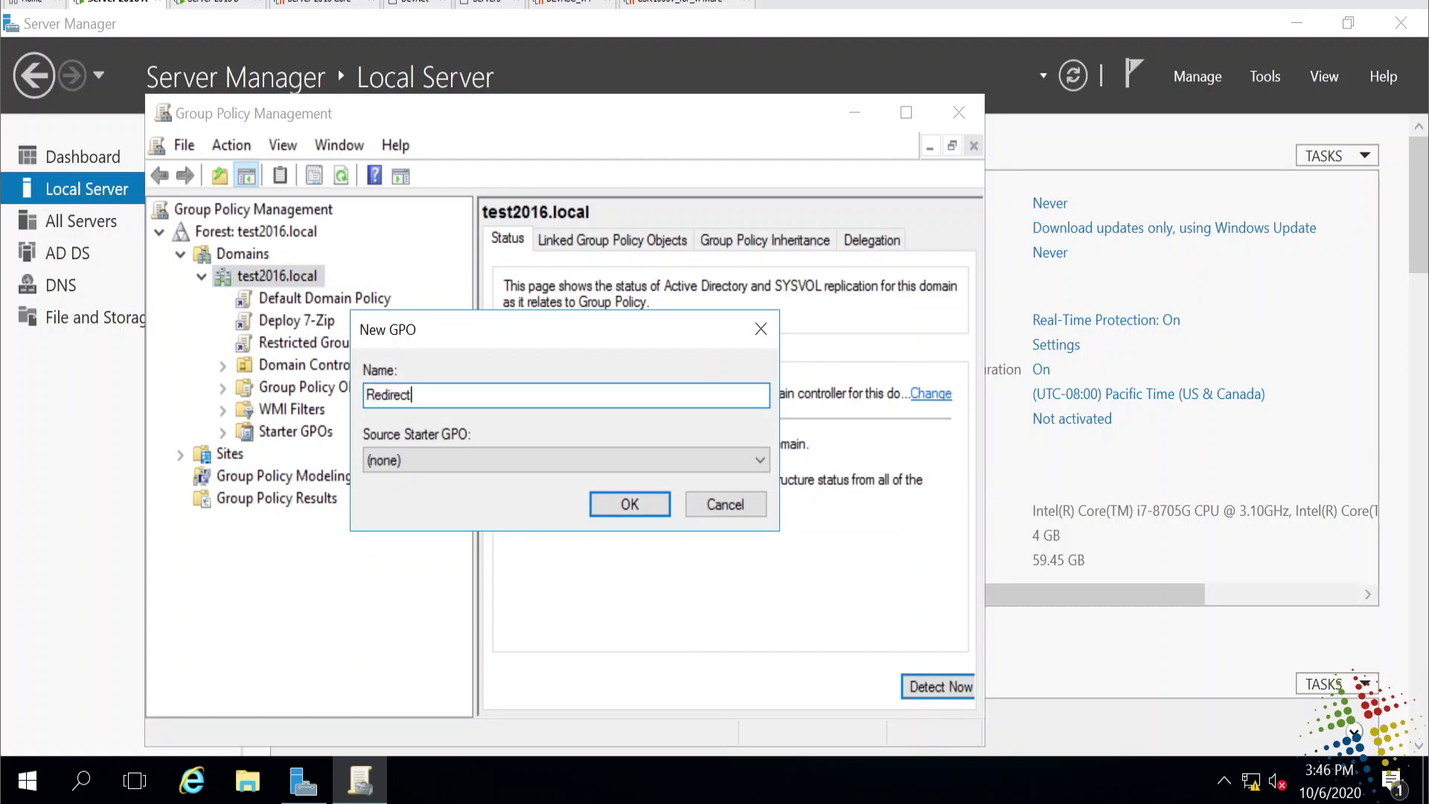
text( Folder - Myd)
key(BackSpace)
text(Documents)
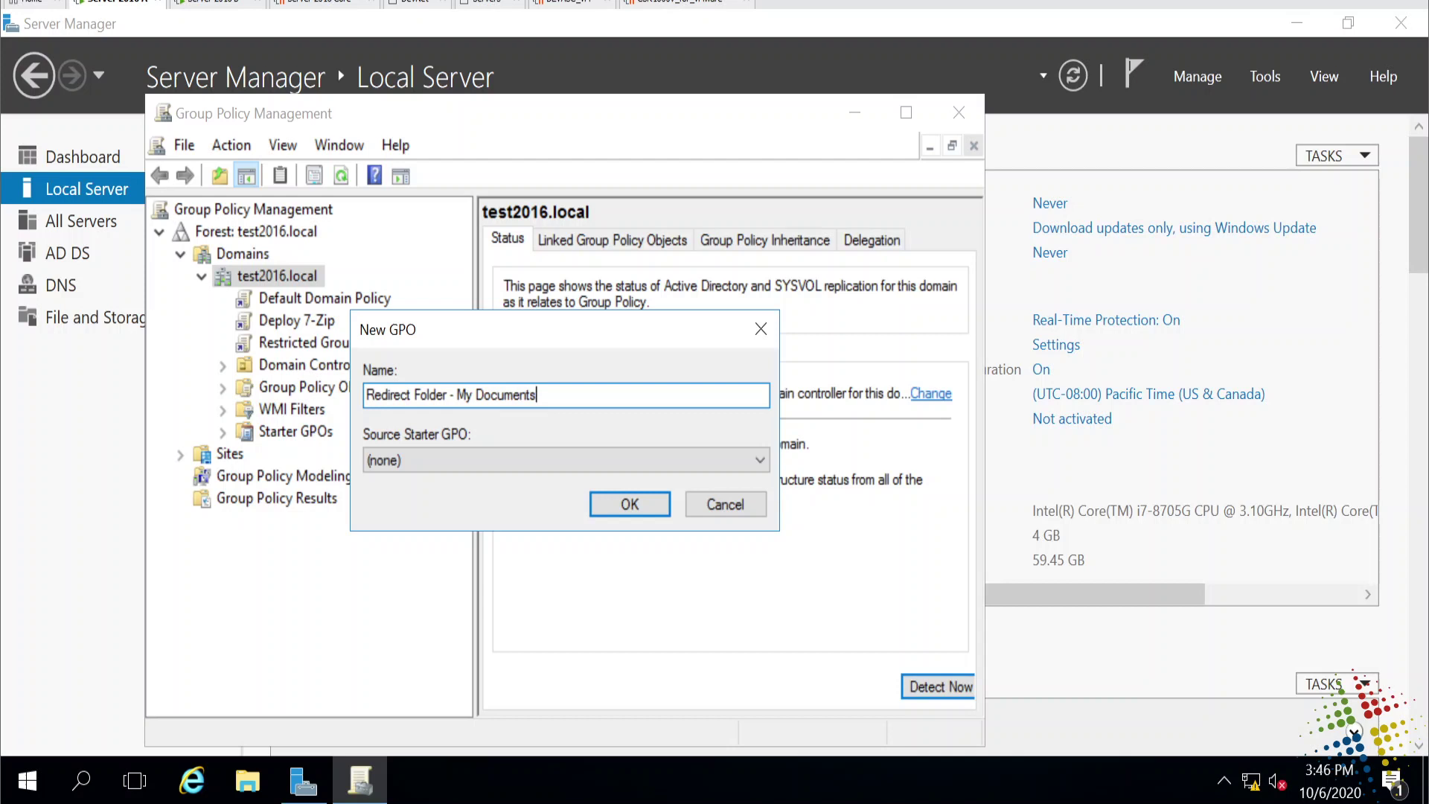
key(Return)
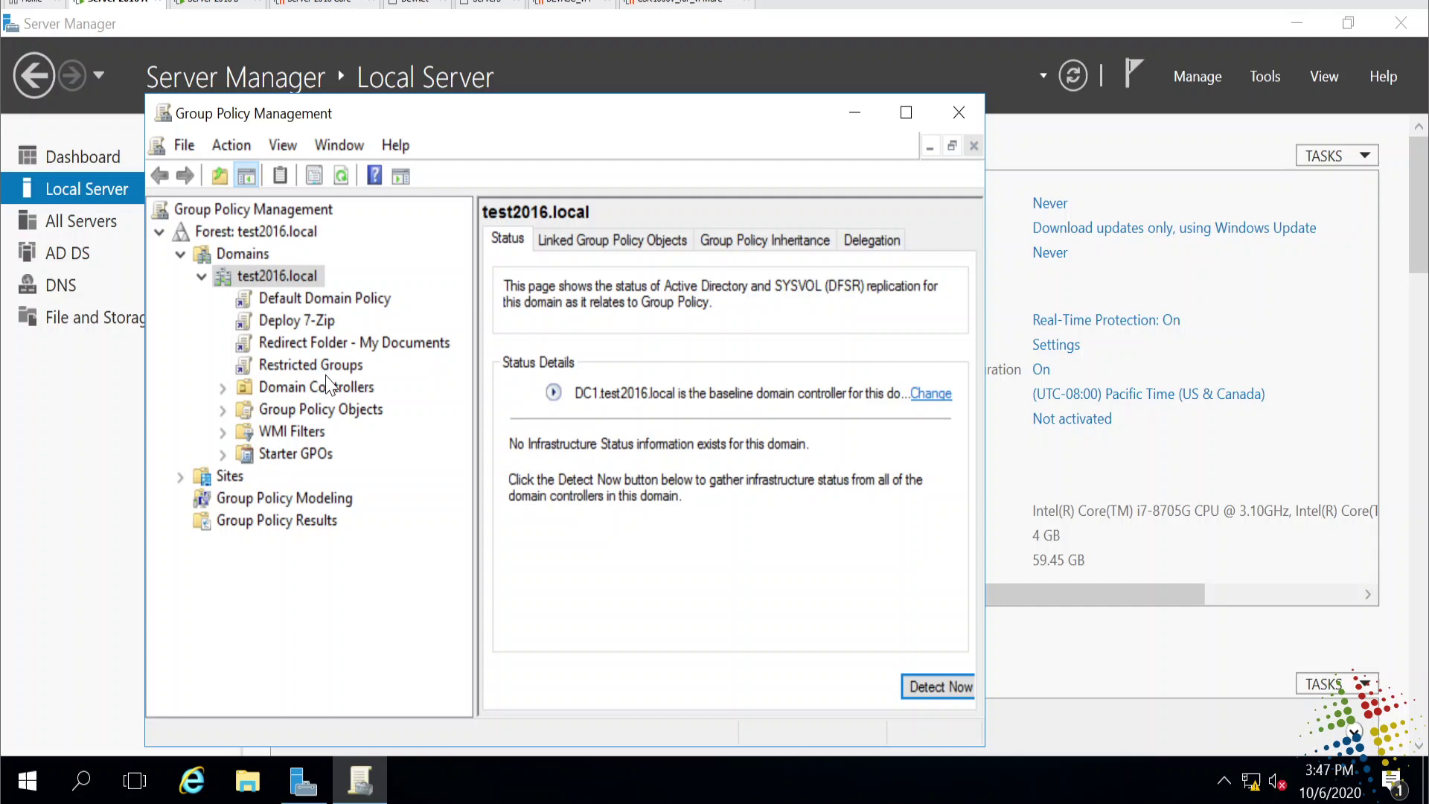
Edit the new GPO and browse to User Configuration > Policies > Windows Settings > Folder Redirection.
right_click(392, 344)
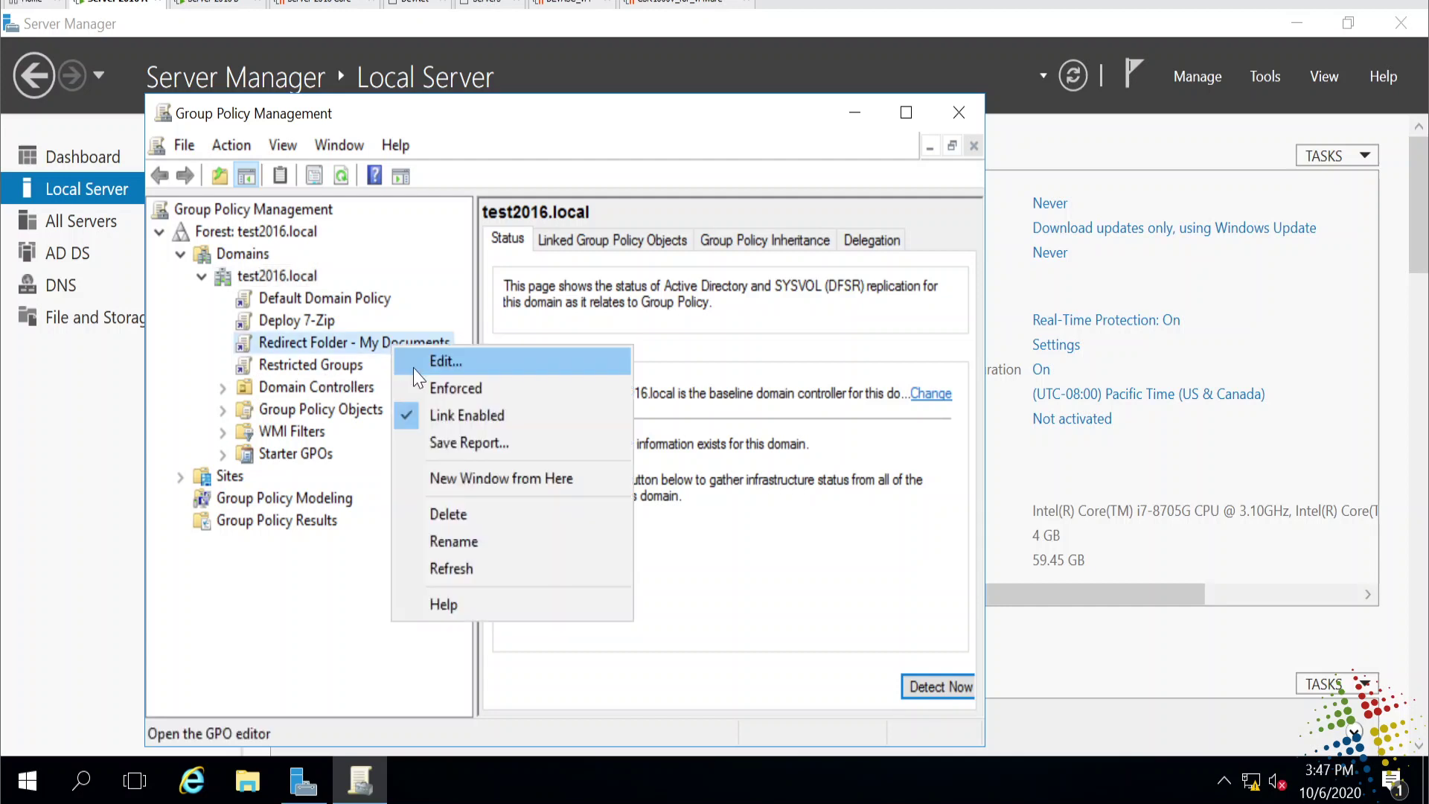
click(419, 363)
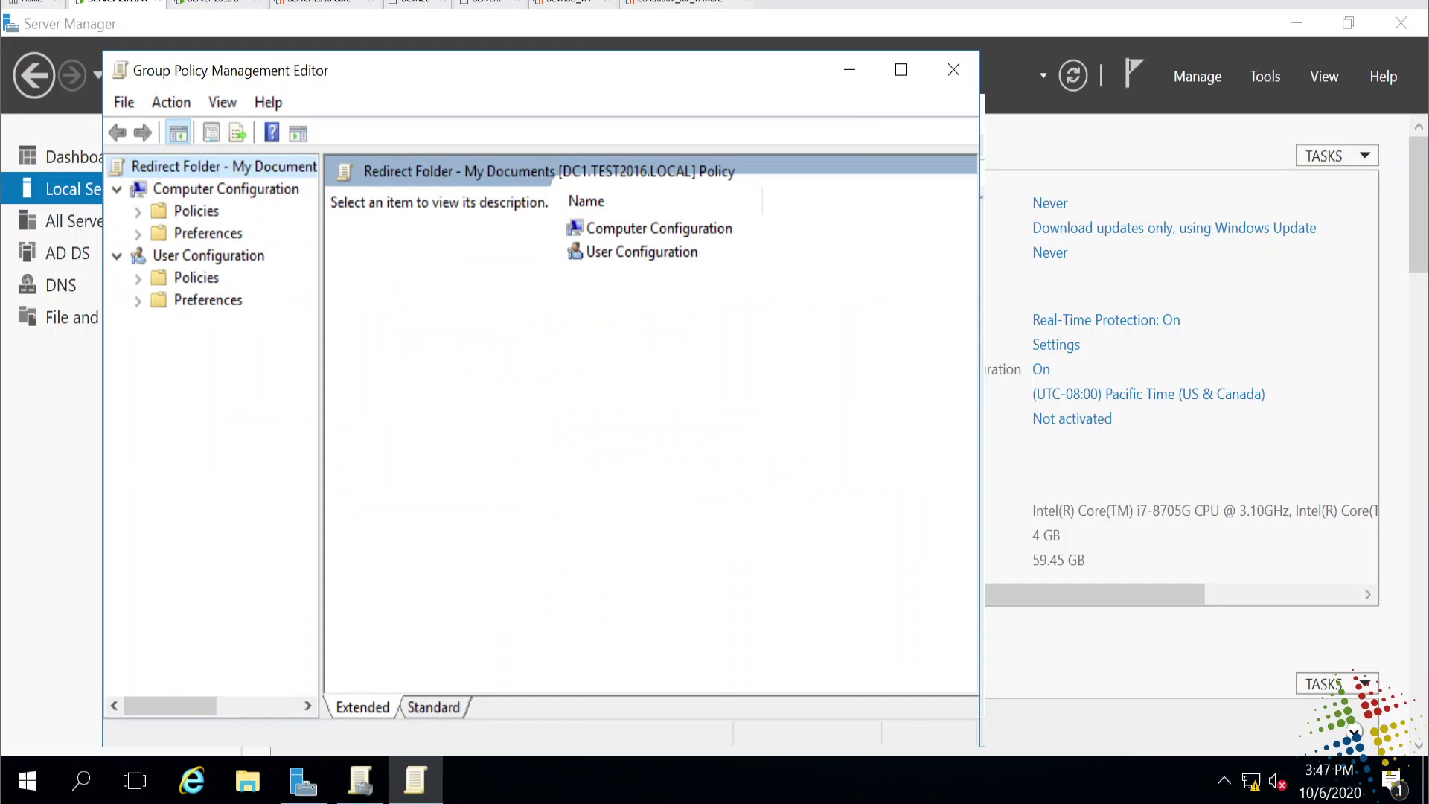
click(256, 265)
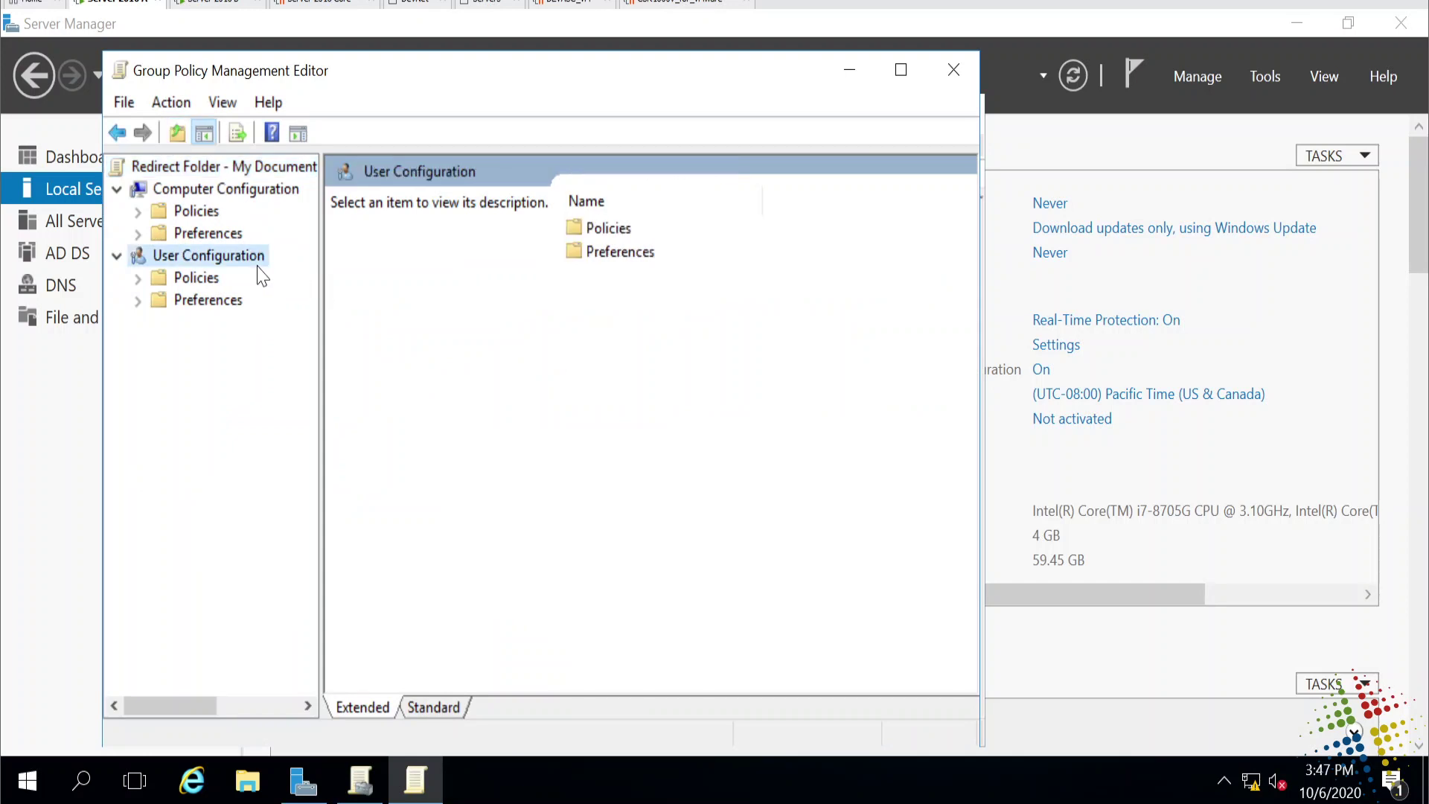
click(139, 279)
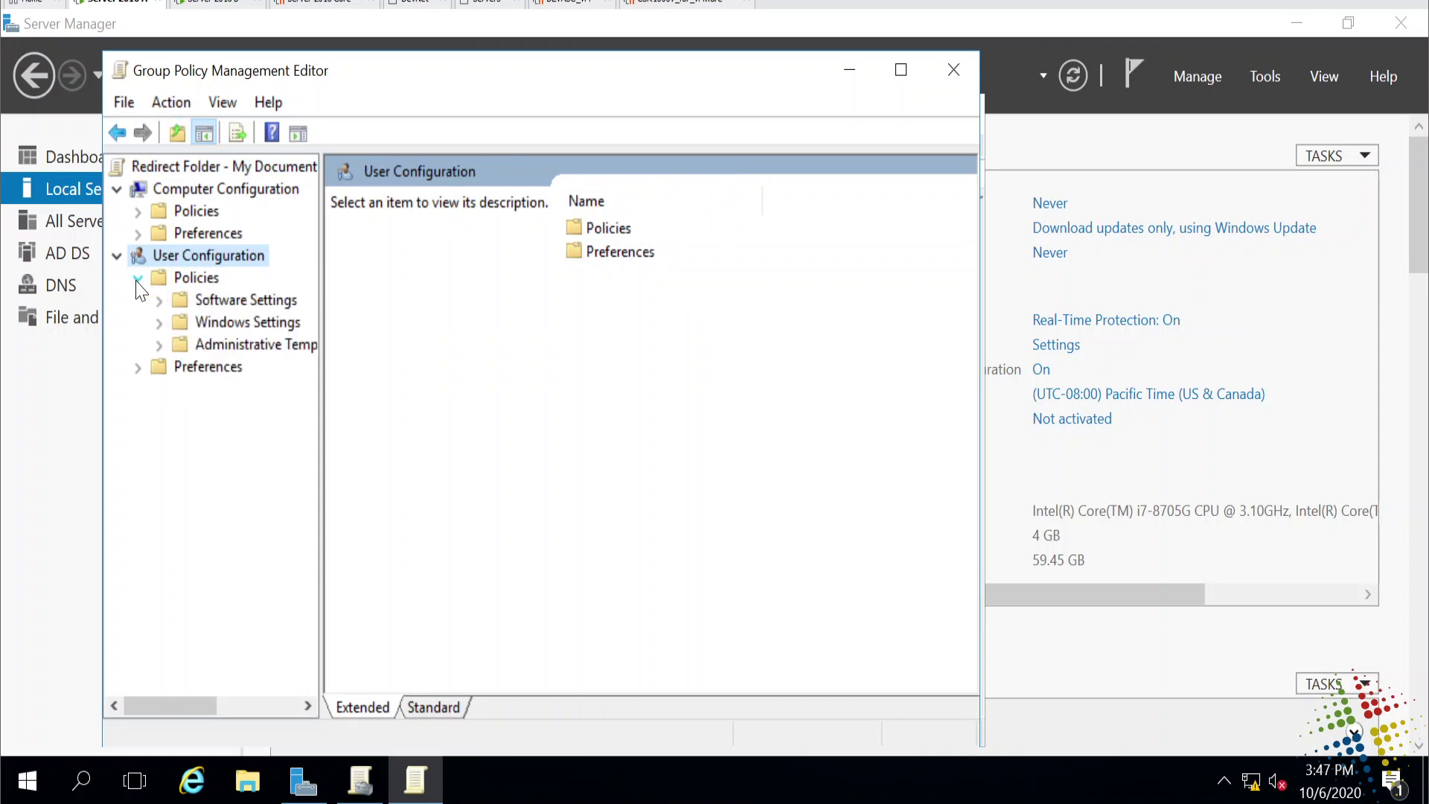
click(159, 323)
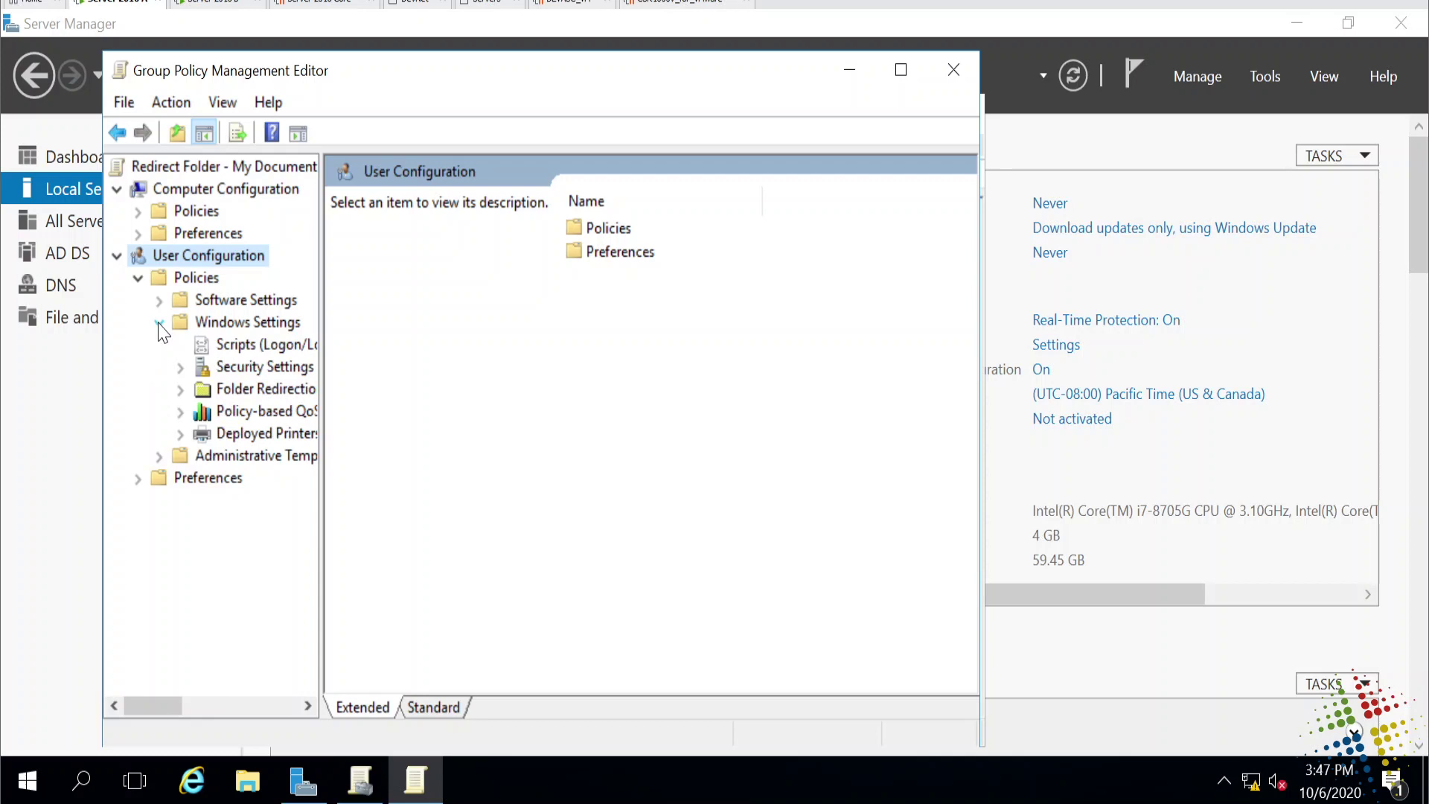
click(262, 389)
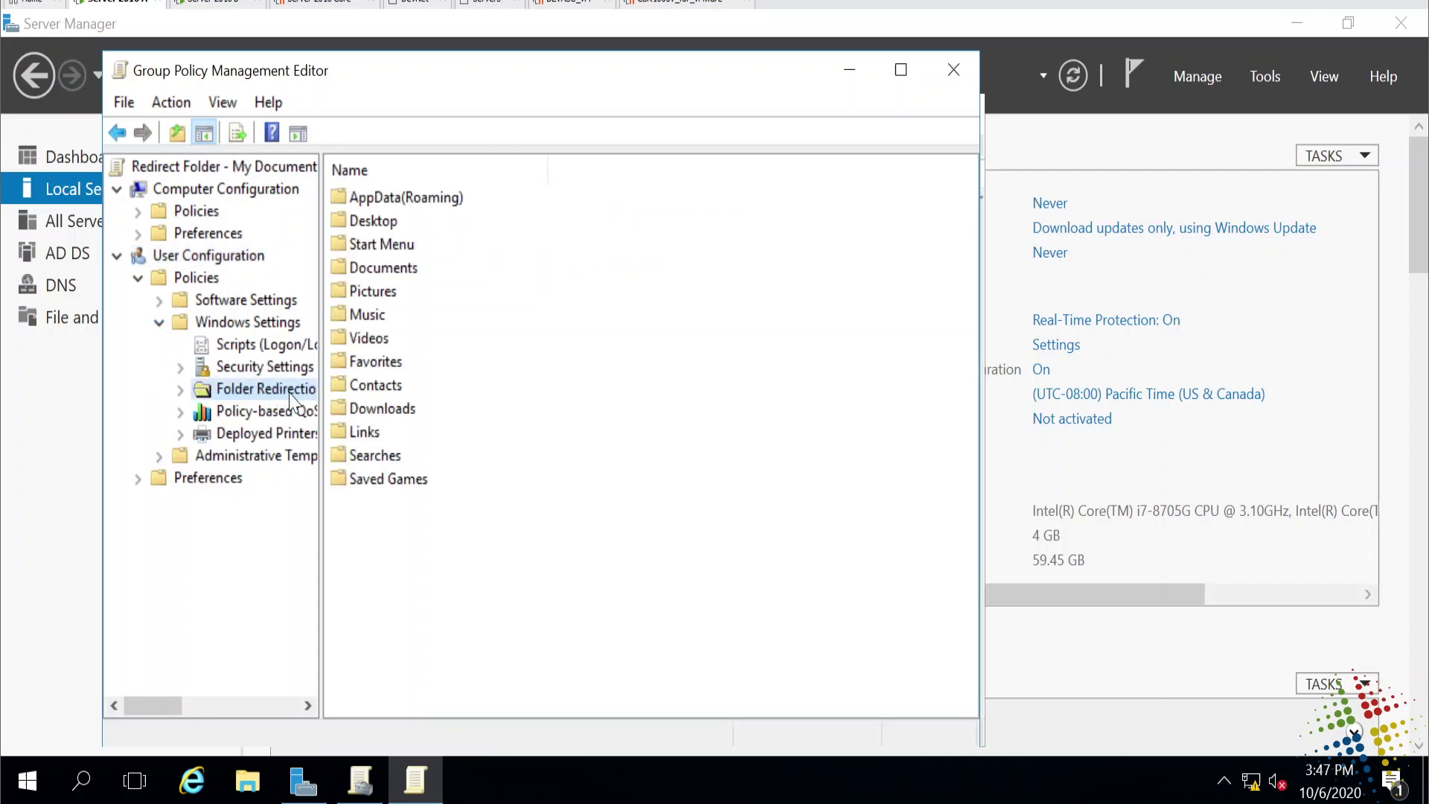
drag(320, 559, 425, 559)
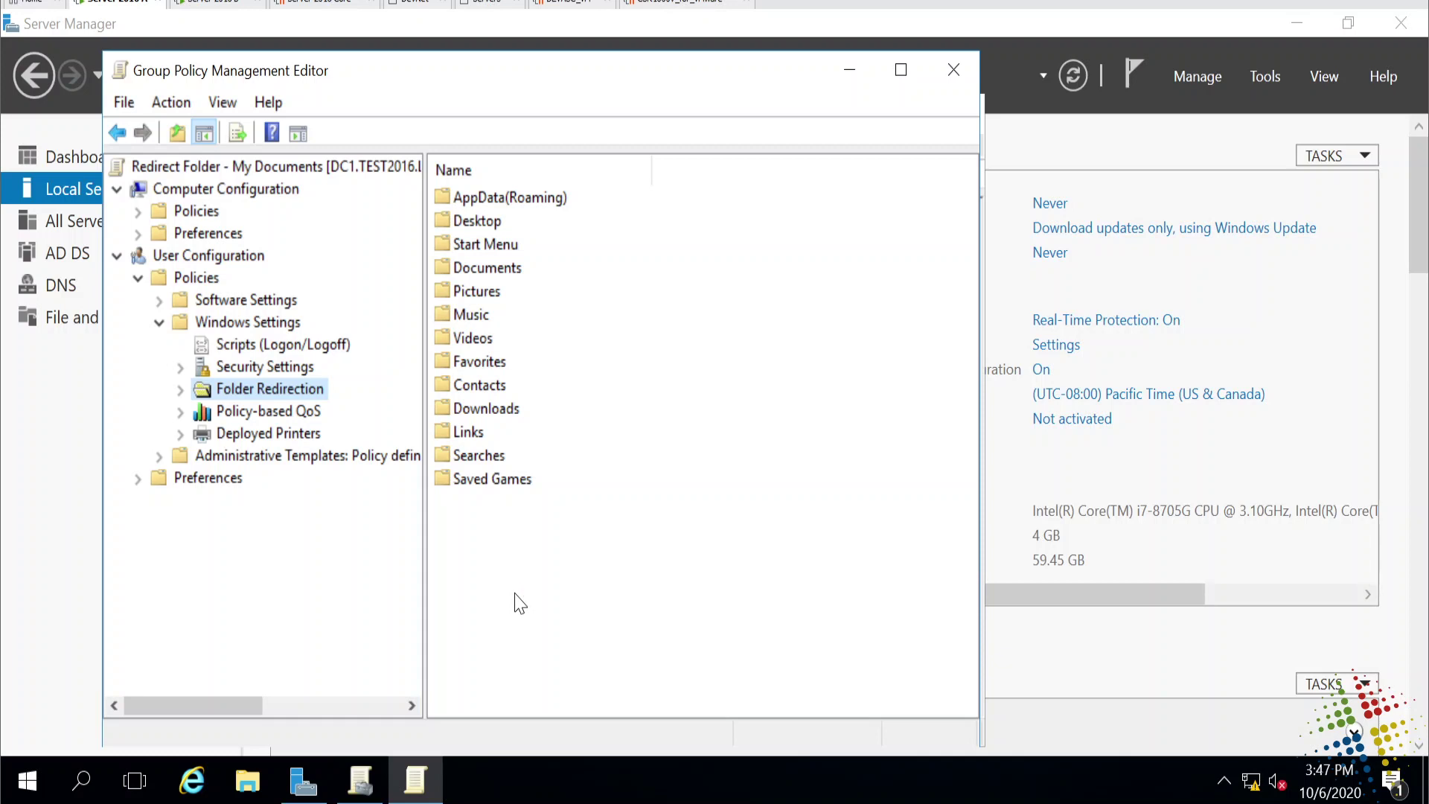
click(511, 270)
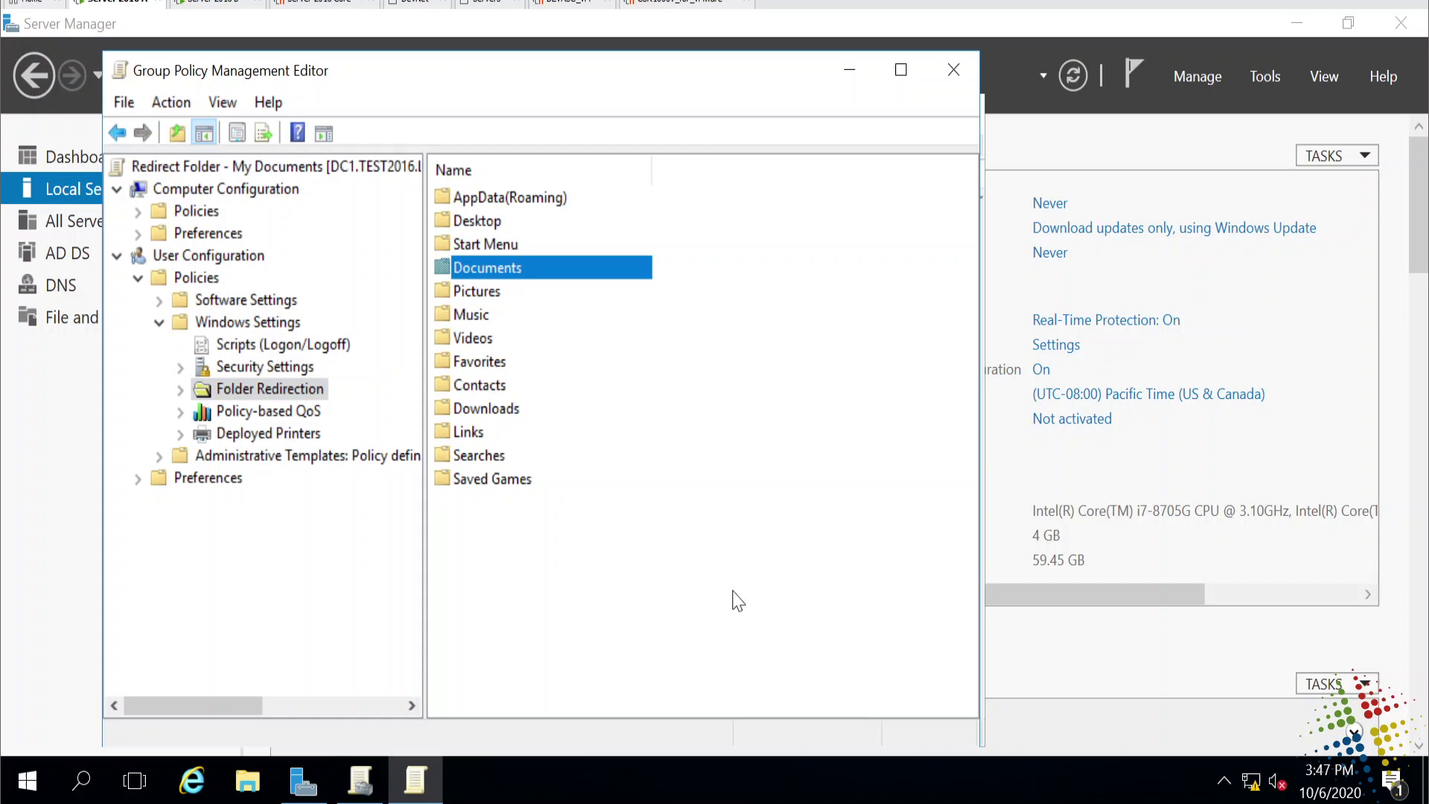
click(514, 246)
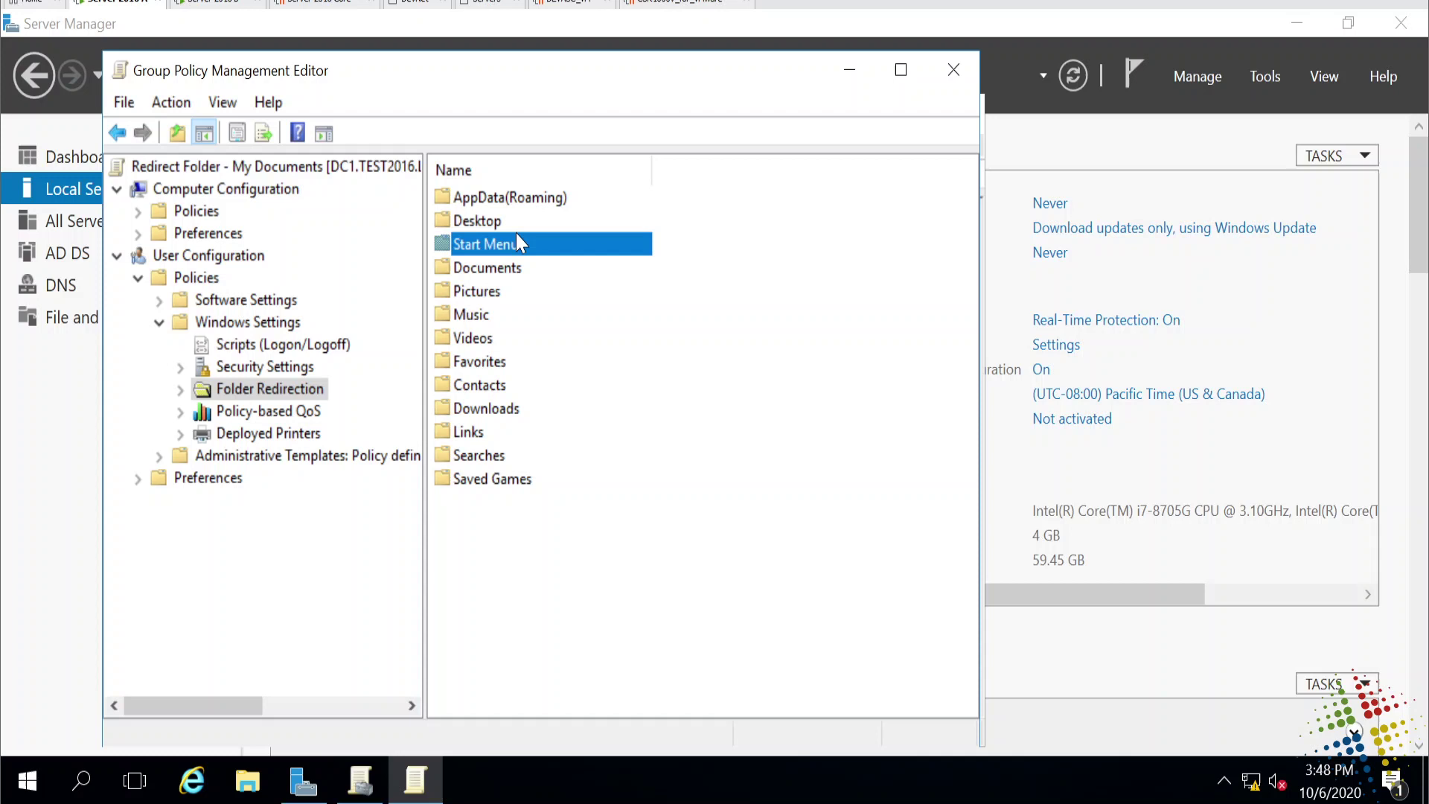
click(521, 228)
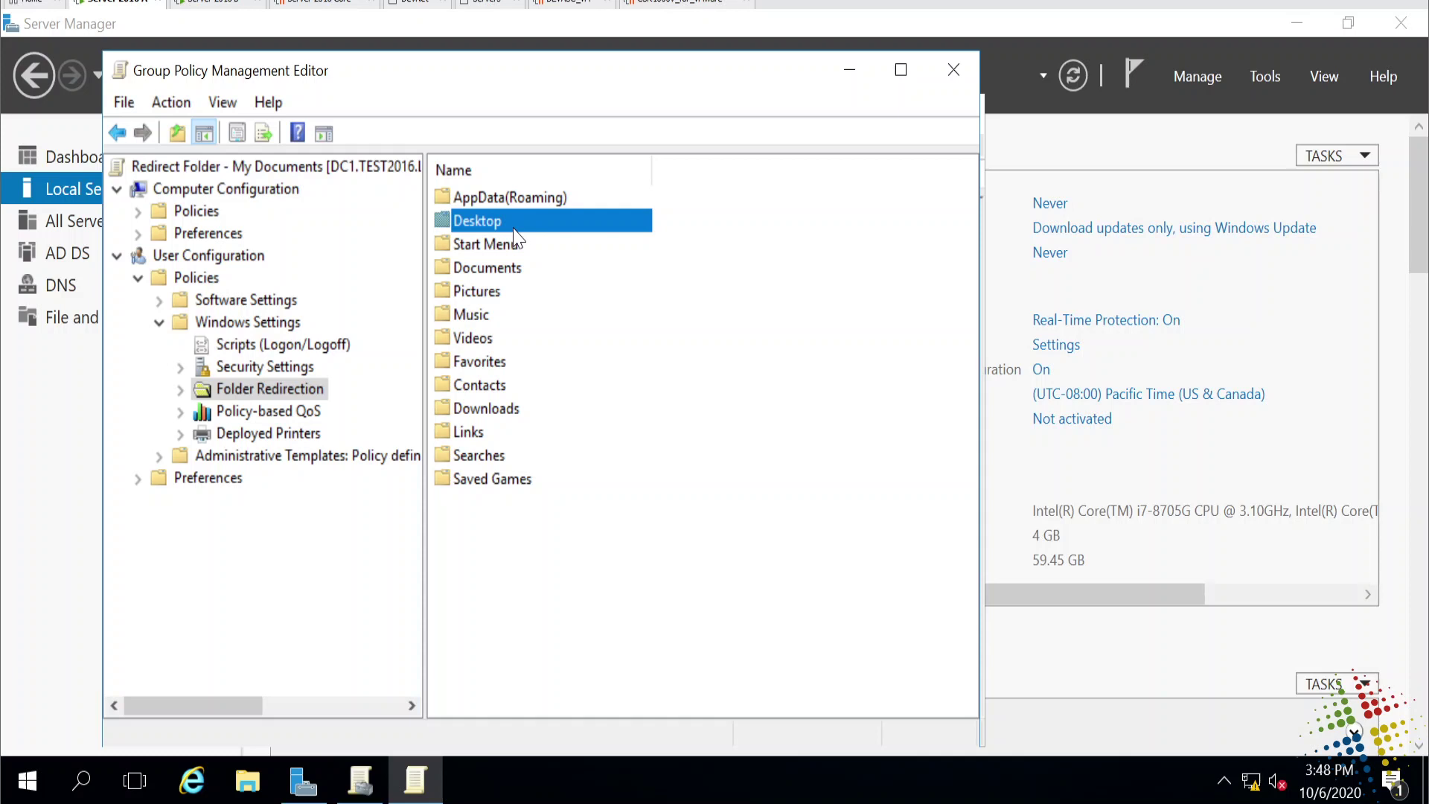
click(503, 293)
click(498, 315)
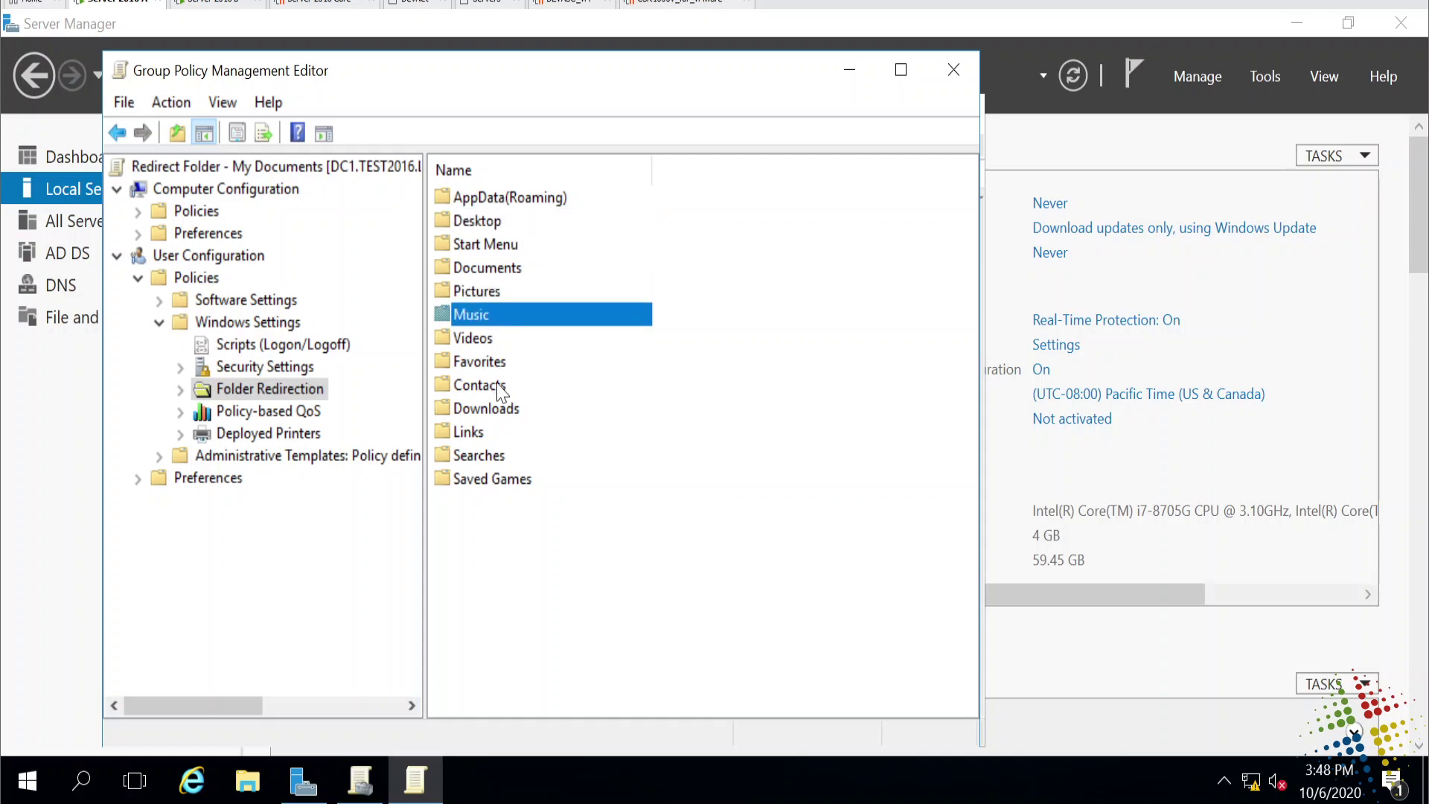
click(501, 412)
click(489, 433)
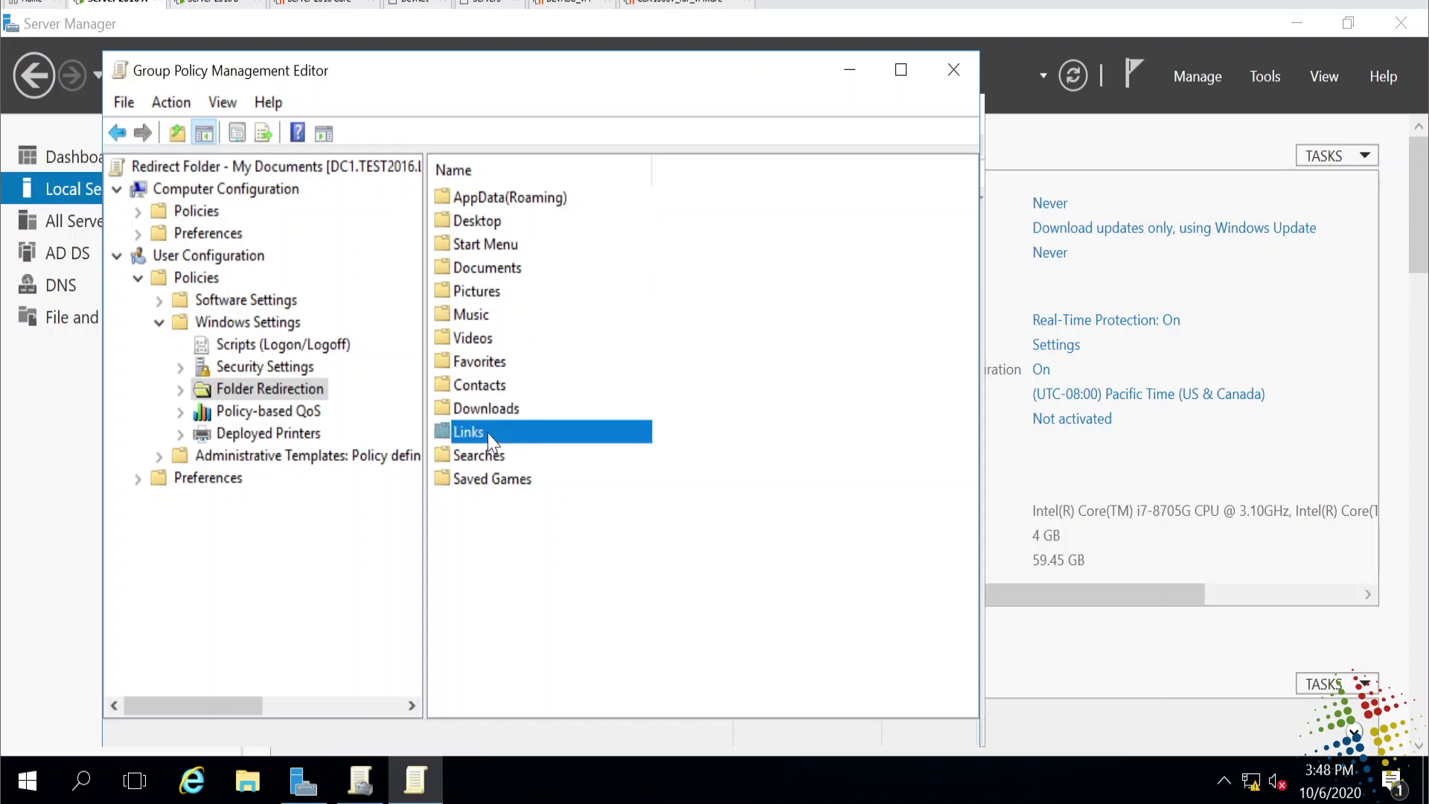
click(507, 482)
click(521, 587)
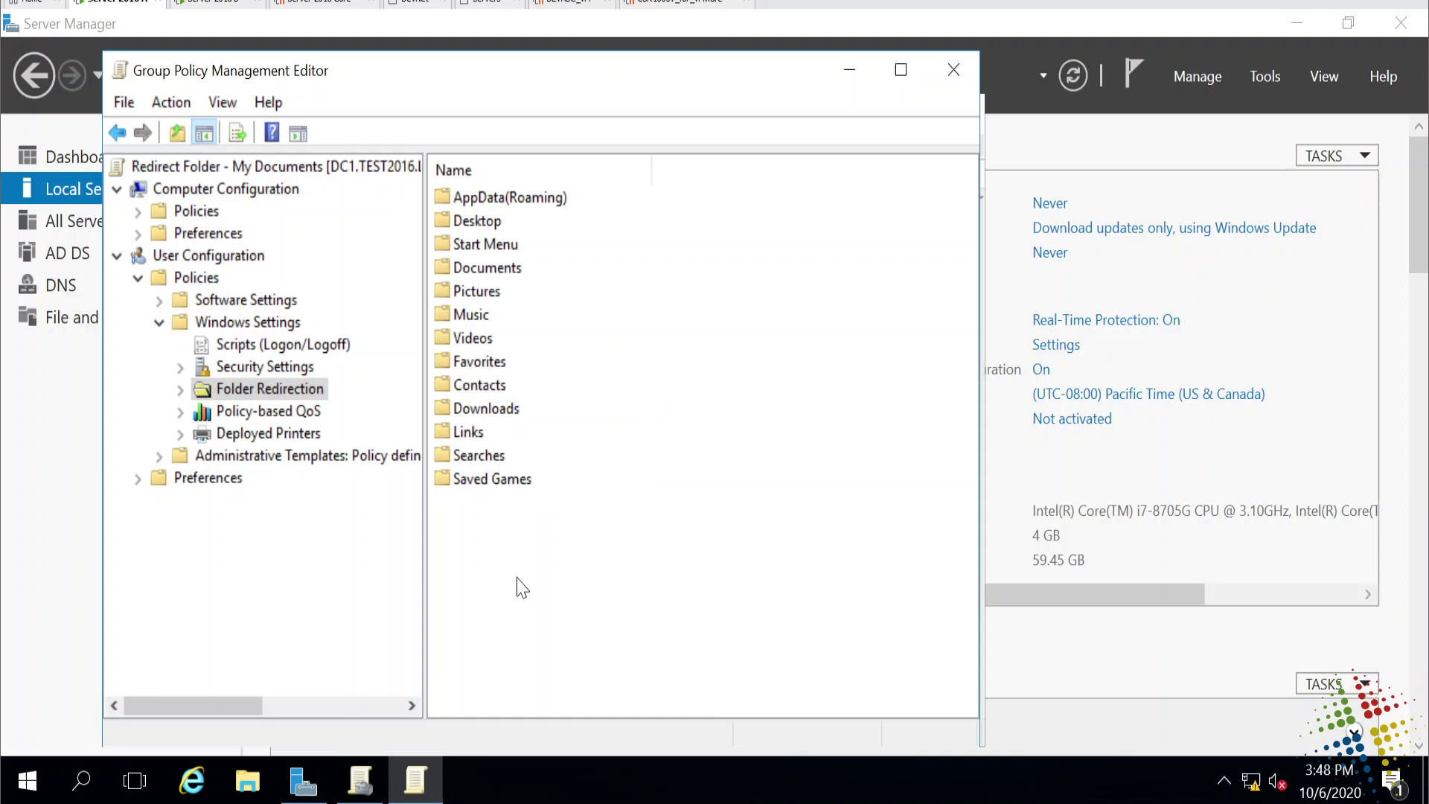
In Documents properties, choose 'Basic - Redirect everyone's folder to the same location'.
click(514, 274)
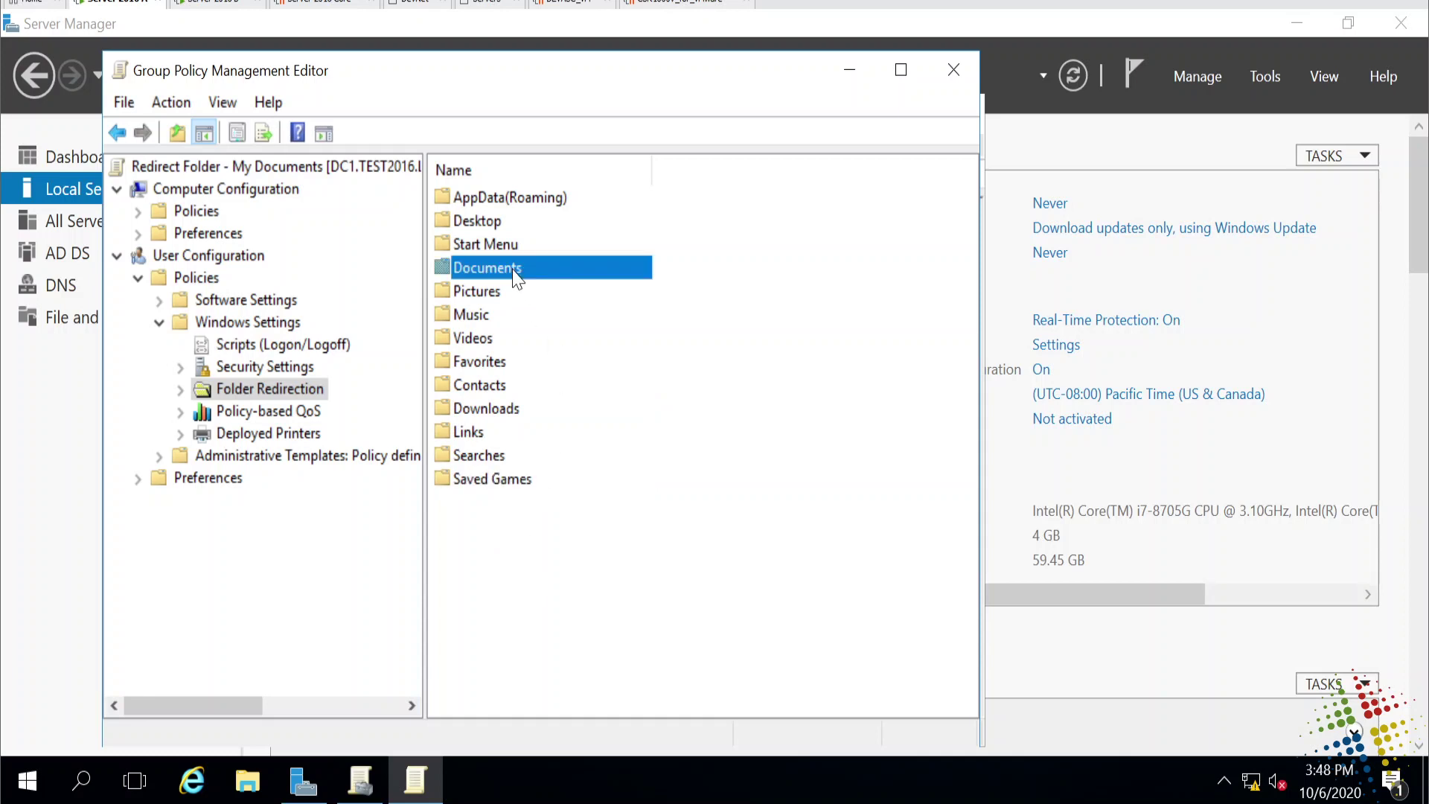
double_click(514, 270)
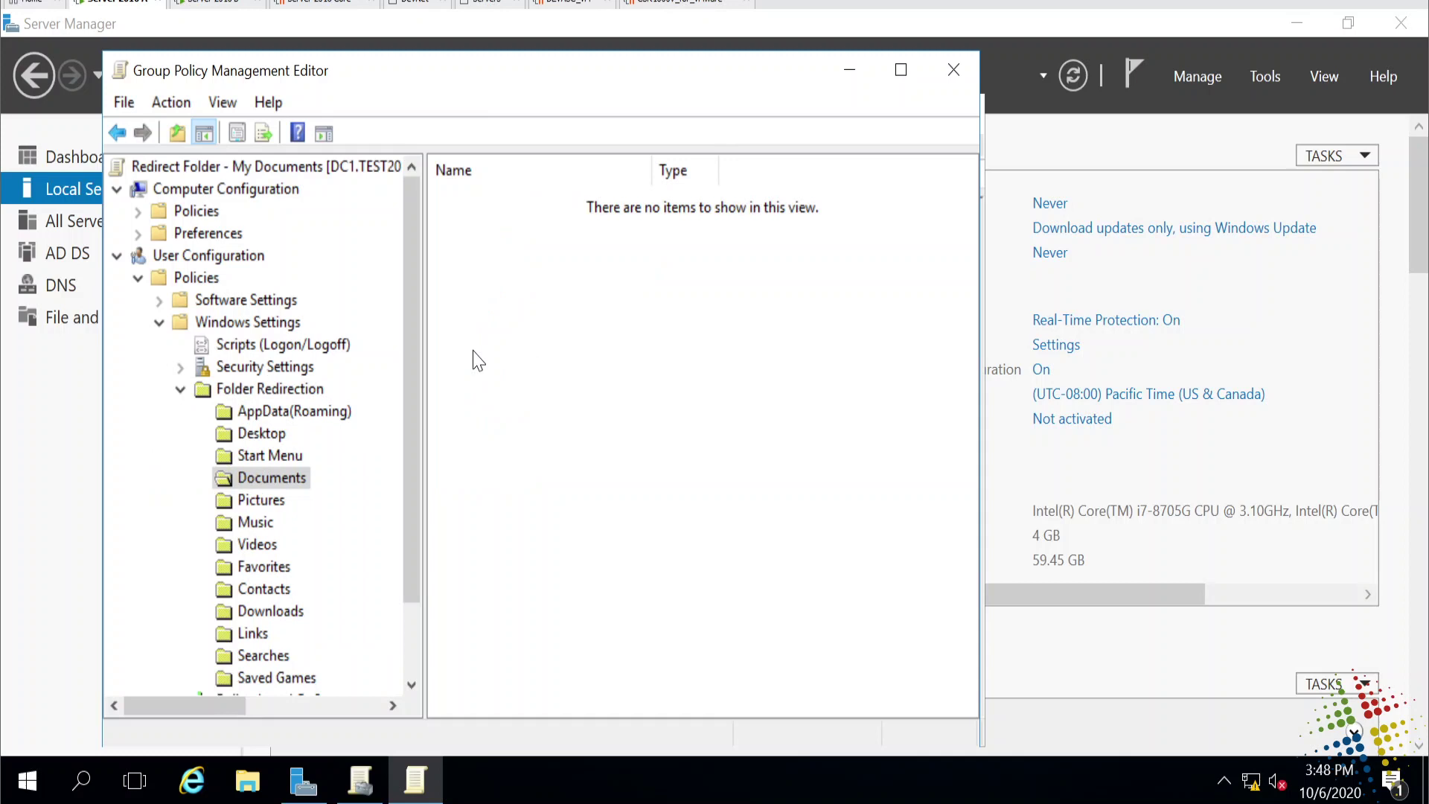
right_click(520, 308)
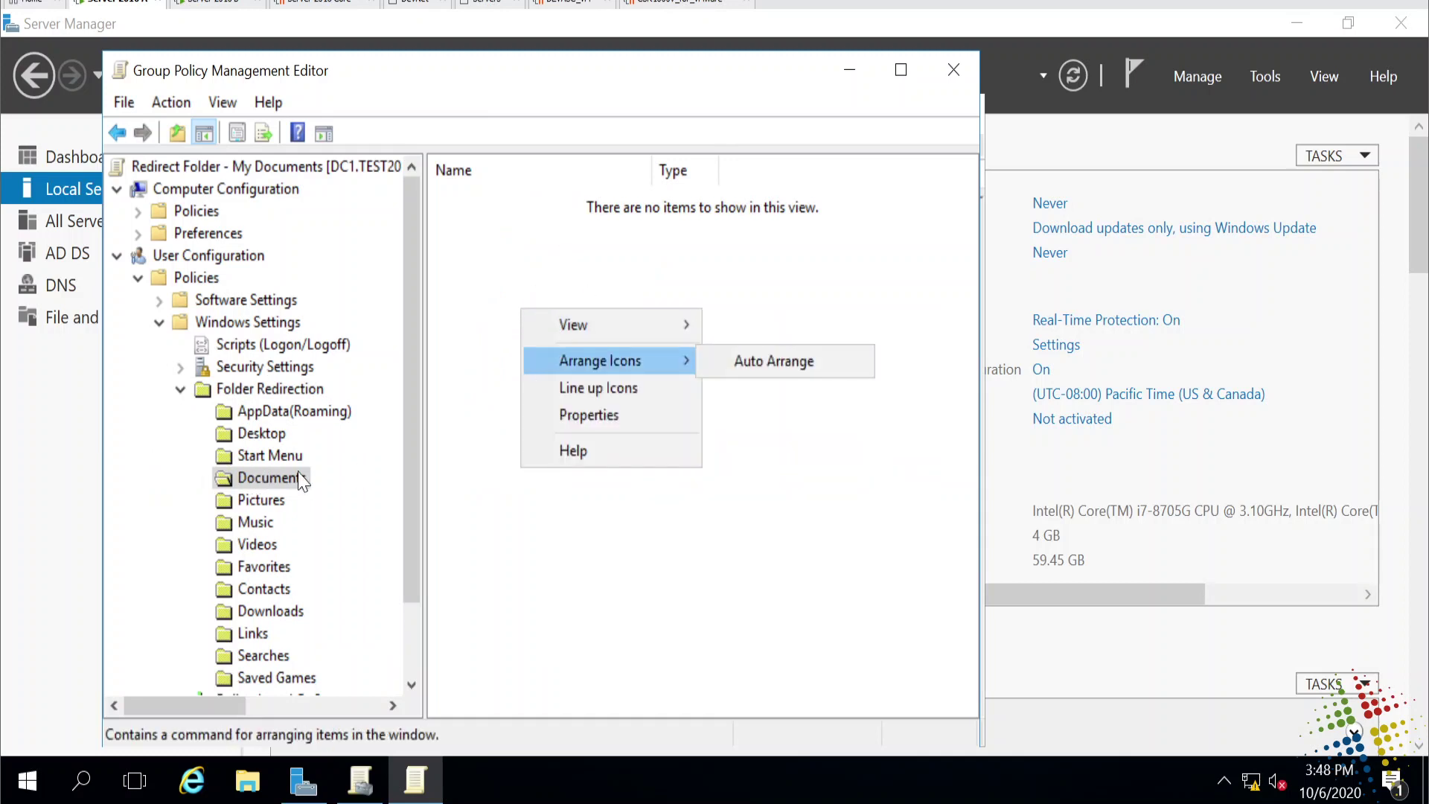
click(592, 415)
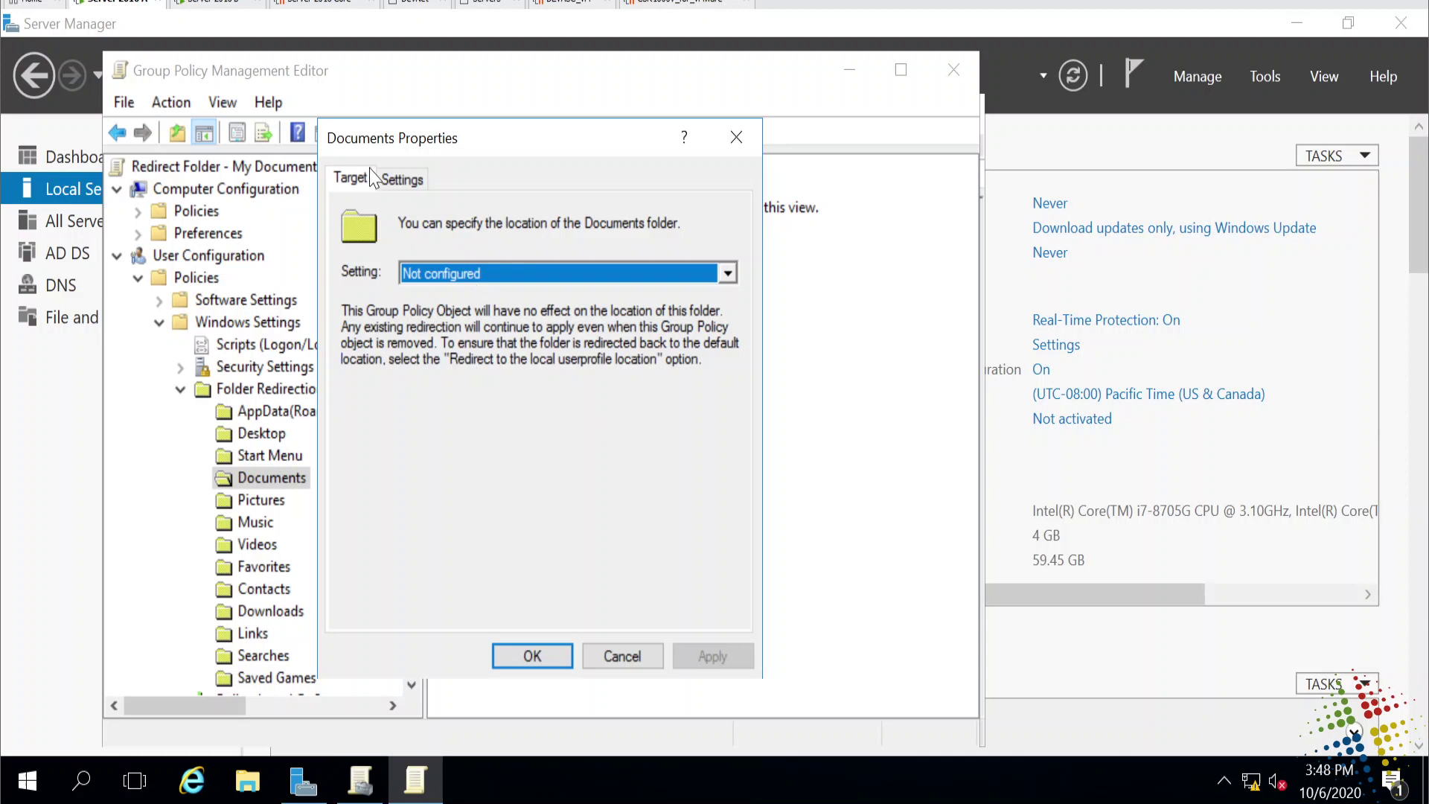
click(550, 275)
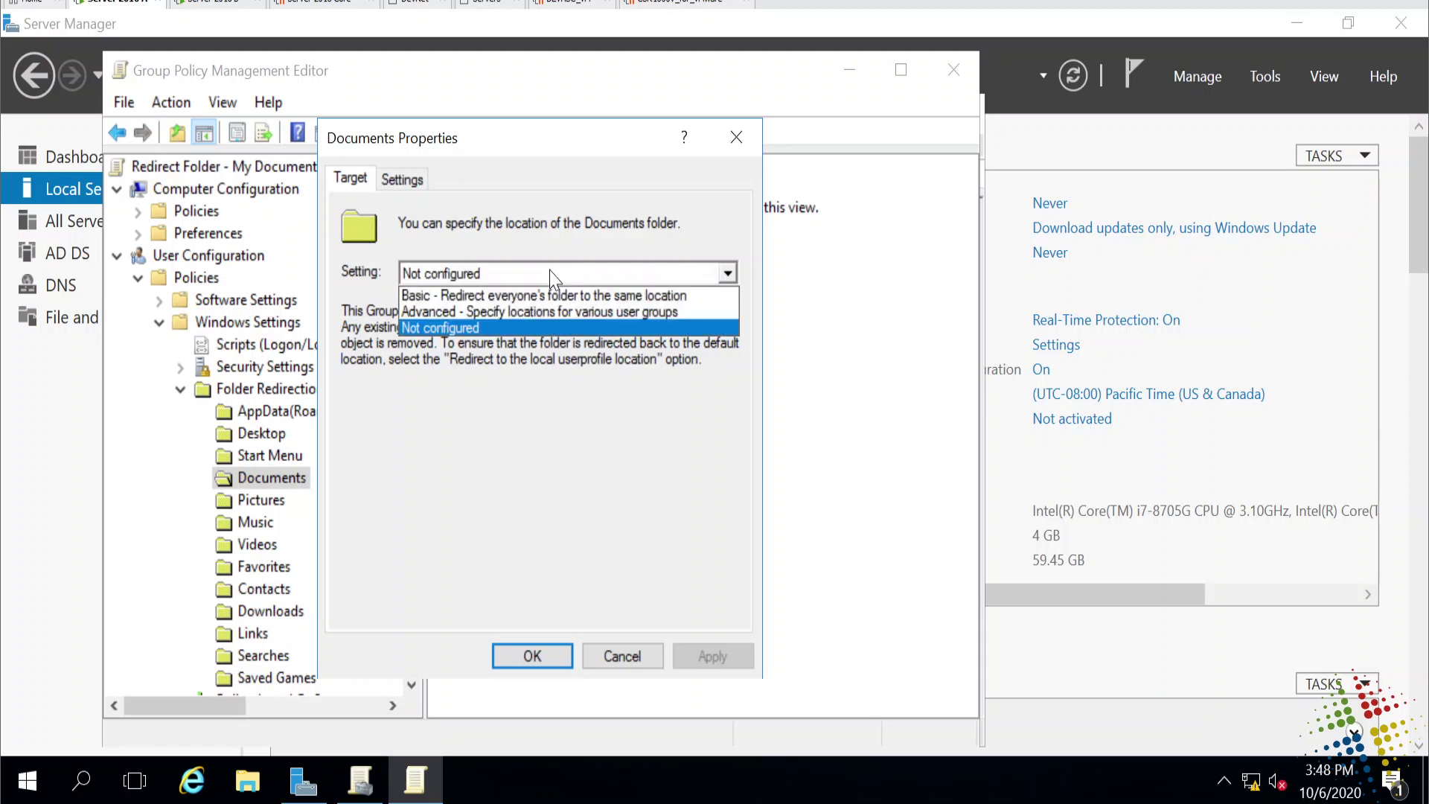
click(701, 295)
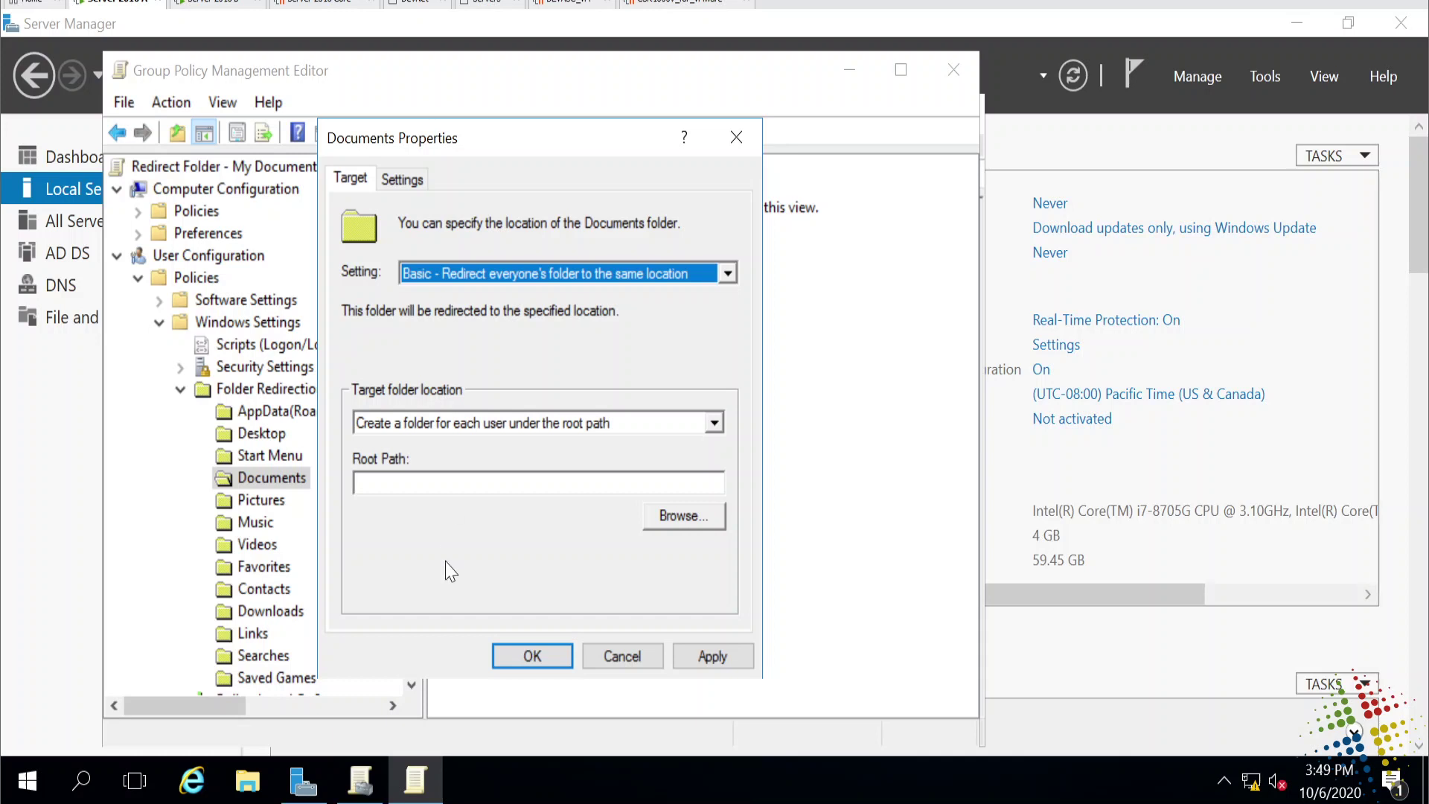
Browse This PC to Local Disk (C:) and add a new folder named Redirected.
click(250, 782)
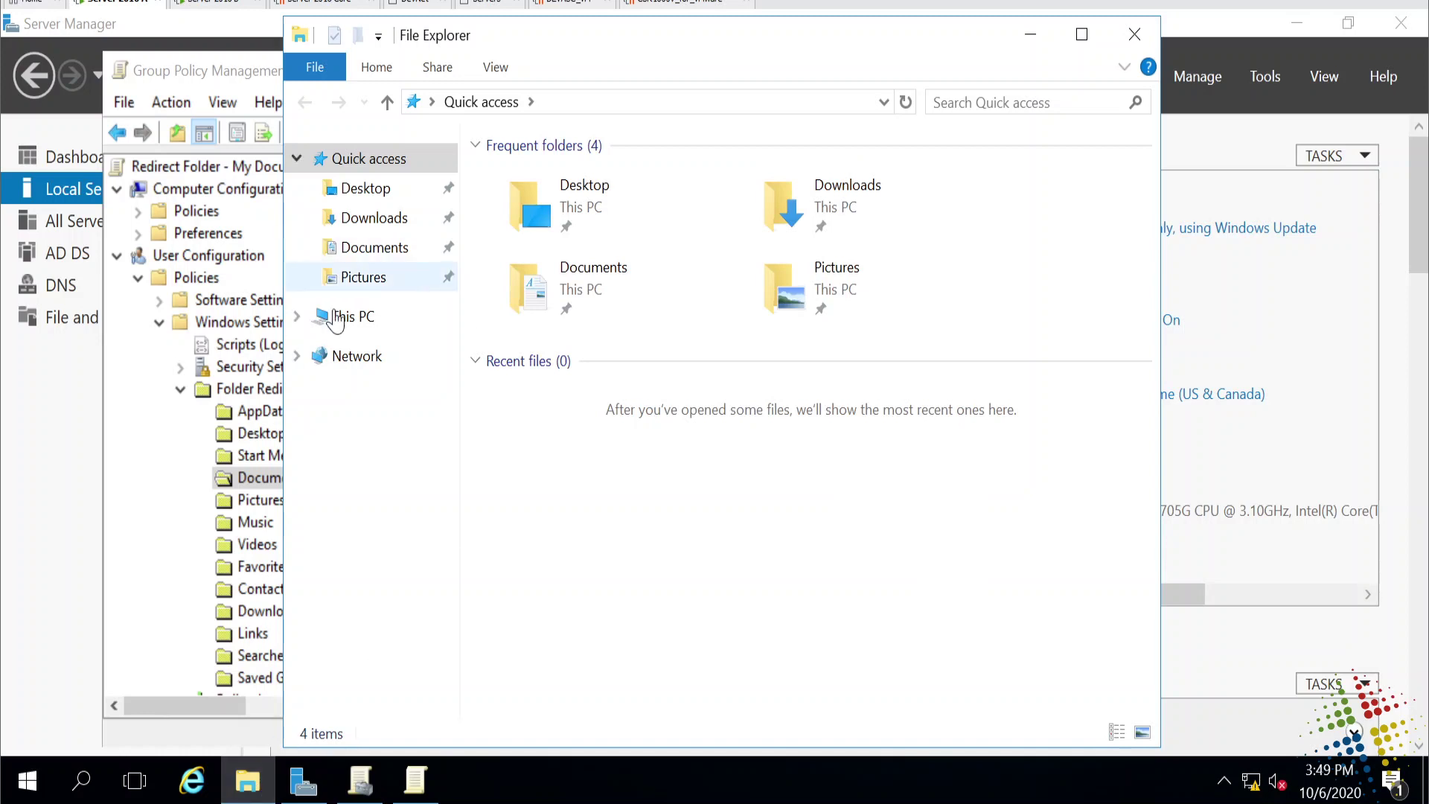
click(337, 318)
double_click(644, 438)
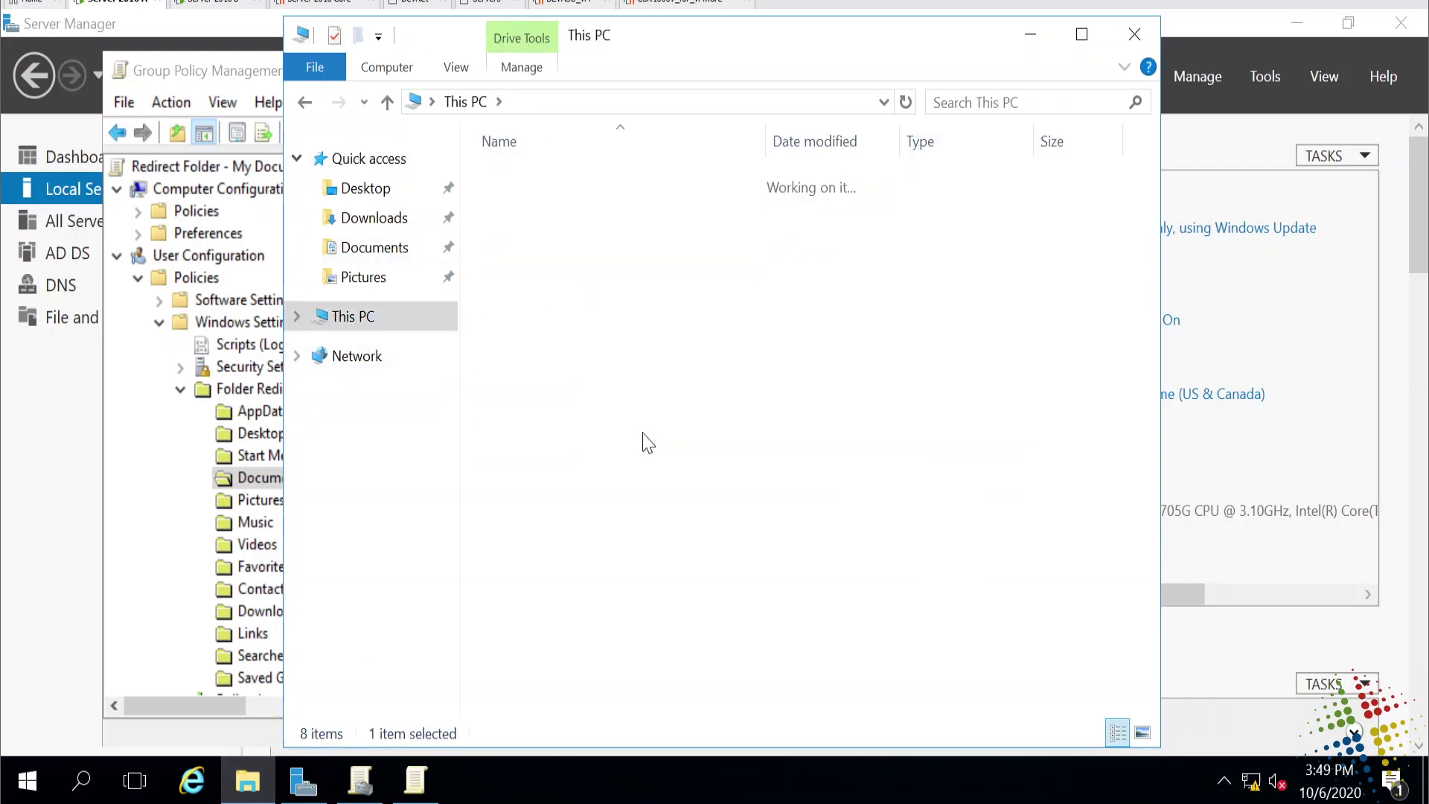
right_click(558, 399)
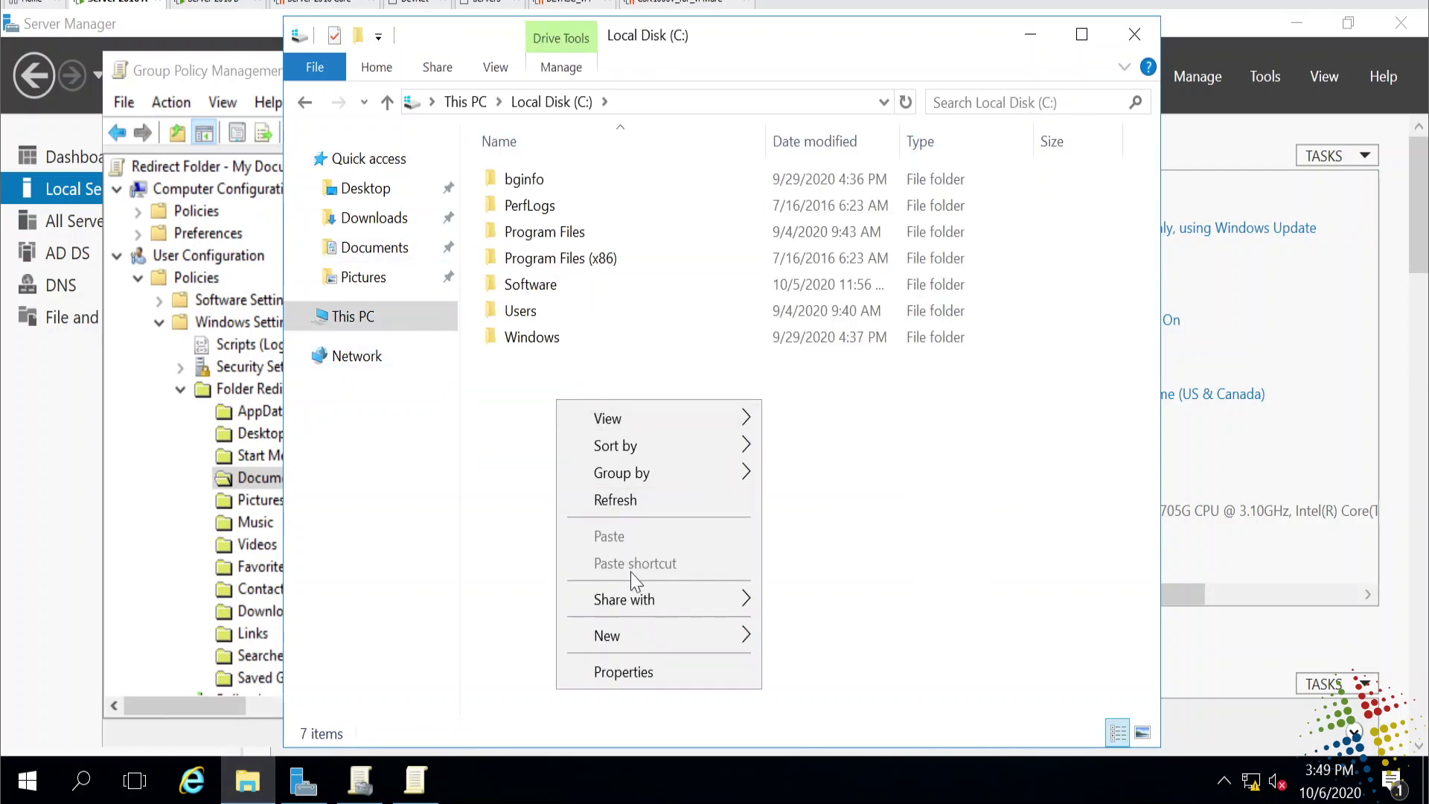
mouse_move(651, 639)
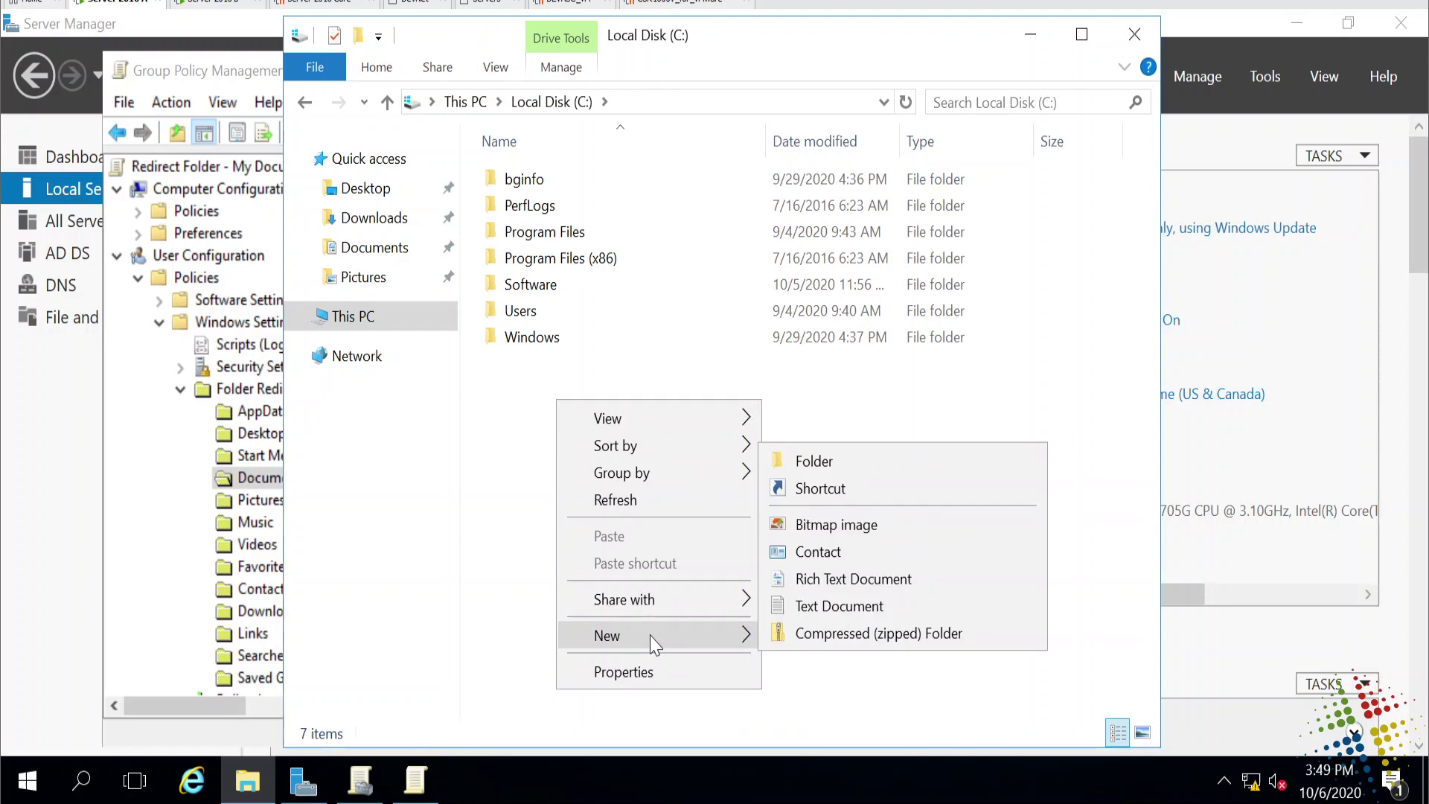
click(813, 462)
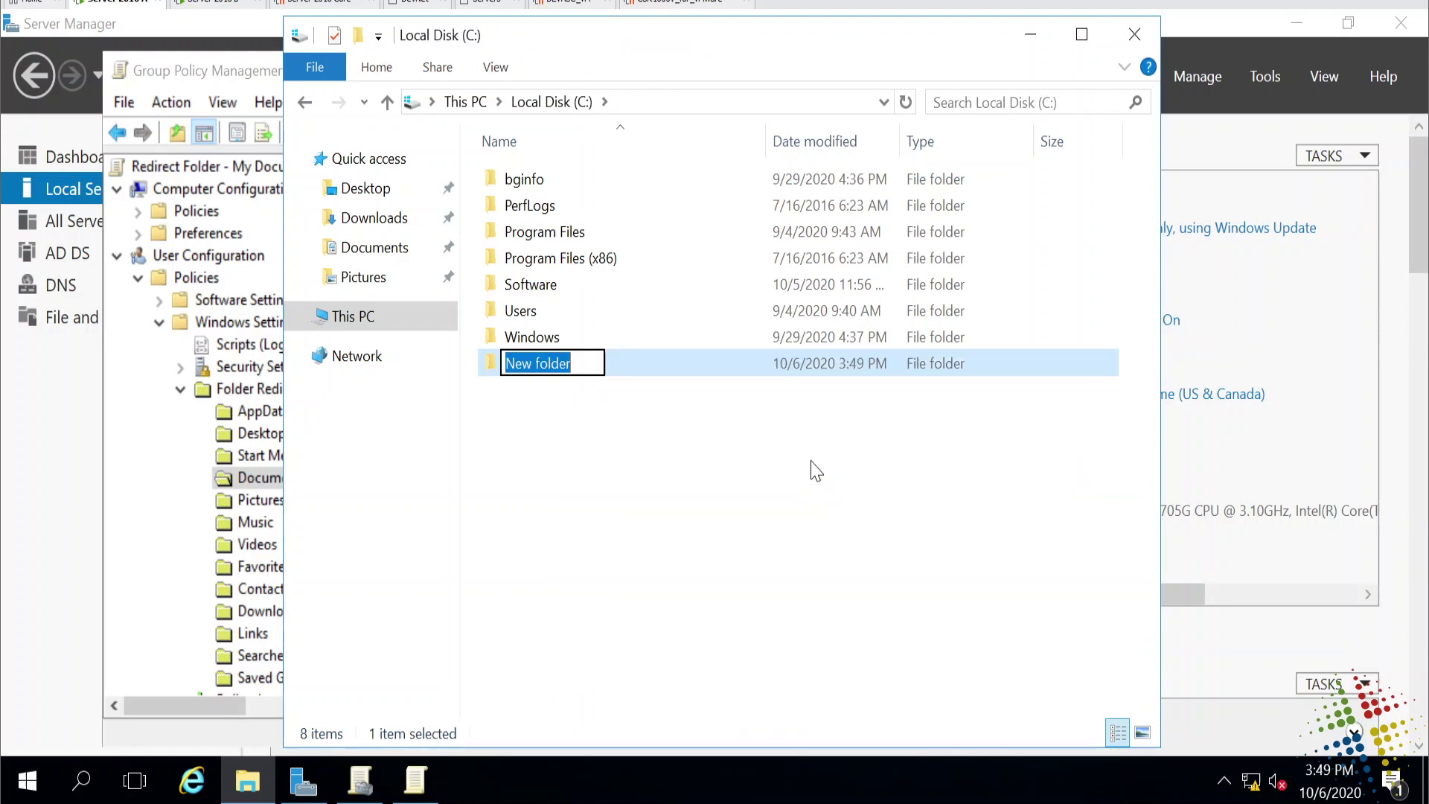
text(R)
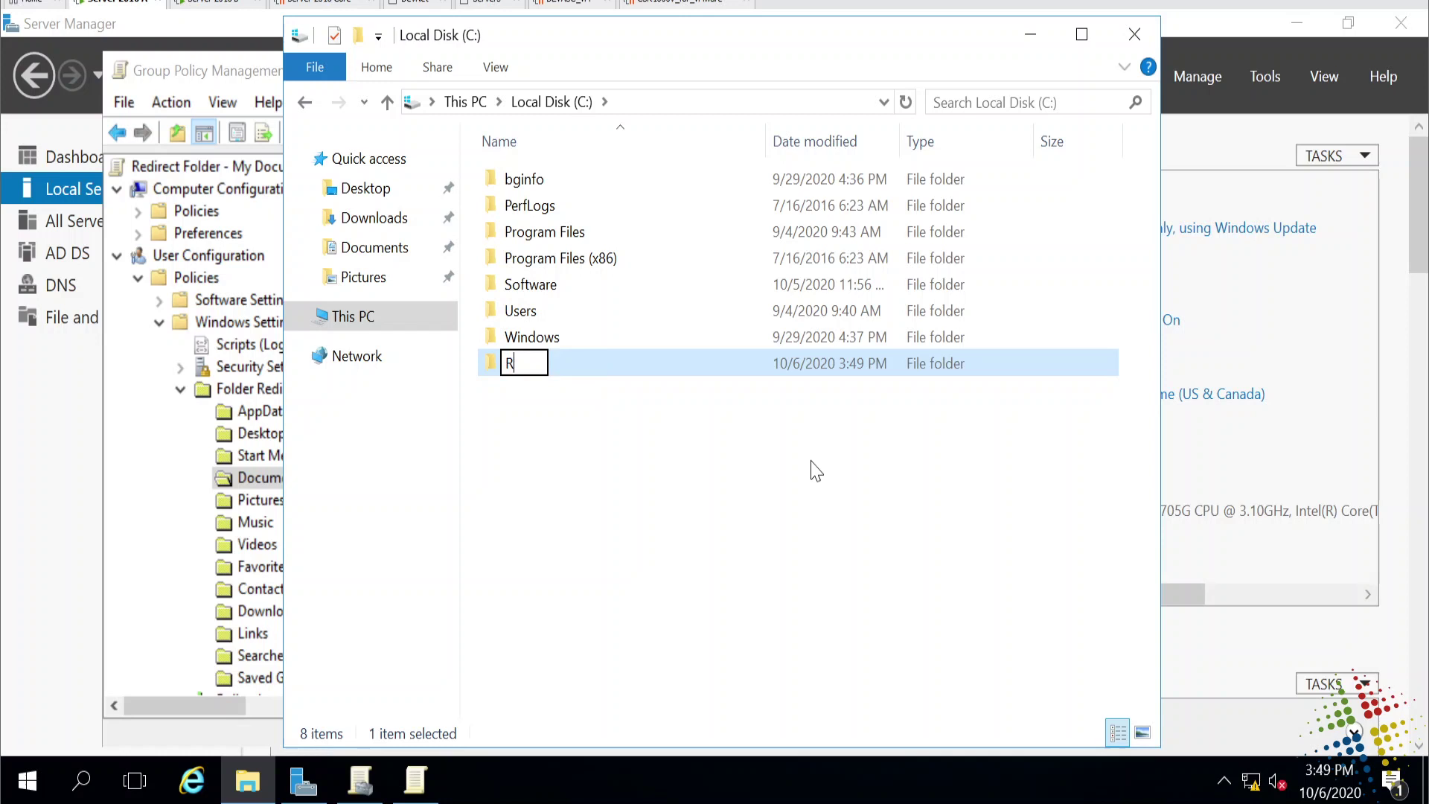
text(edirected)
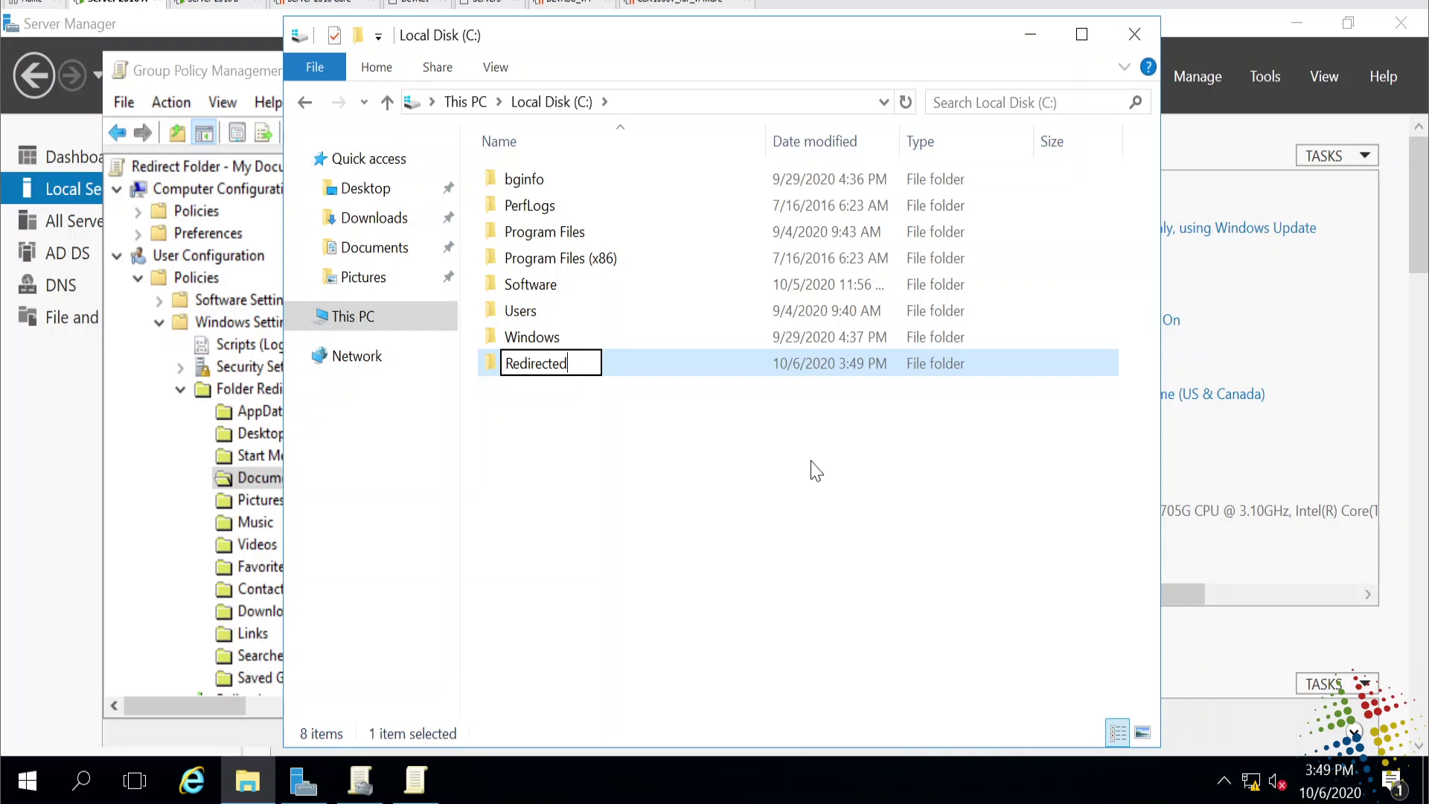
key(Return)
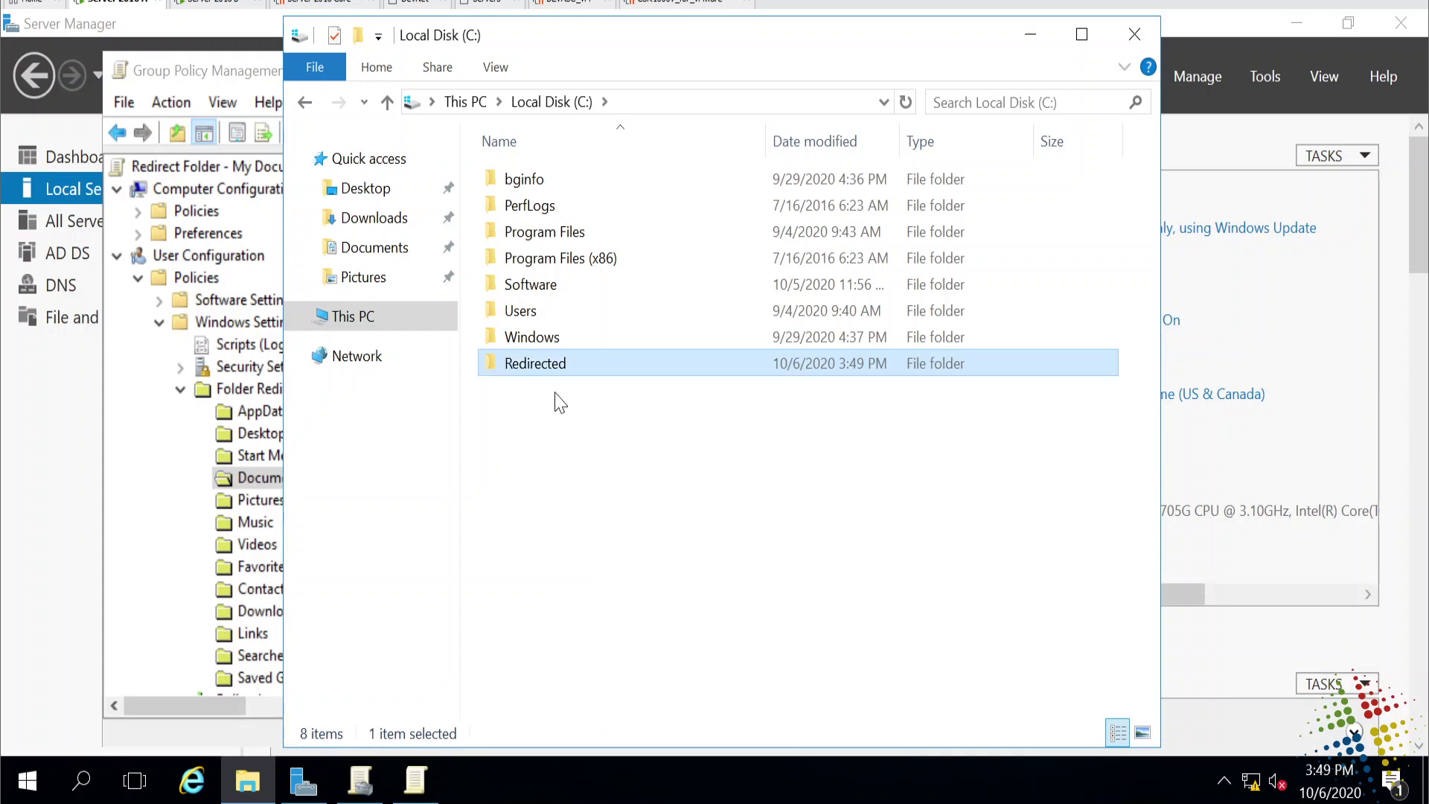
Share Redirected with Domain Users at Read/Write, producing the \\DC1\Redirected share.
right_click(537, 372)
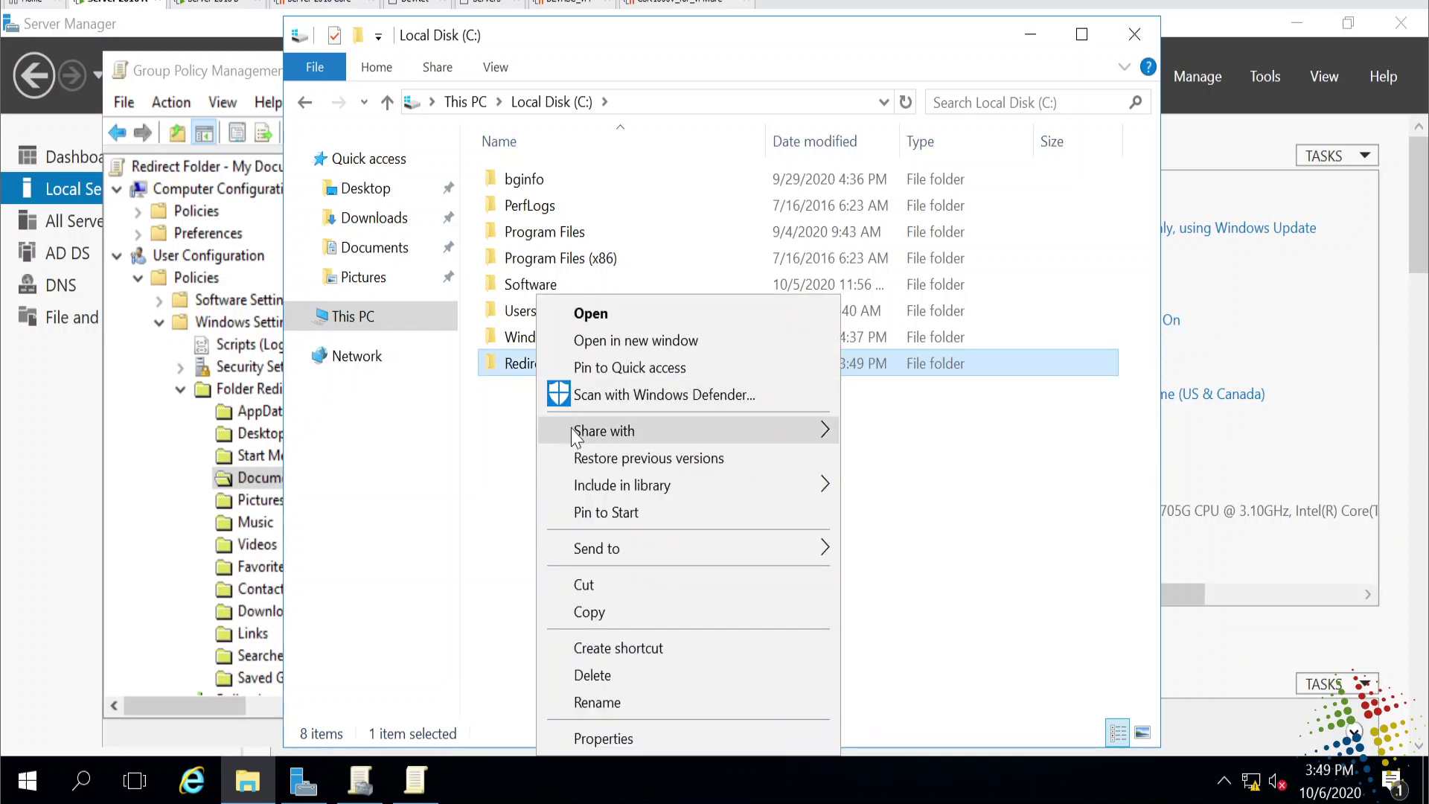
mouse_move(576, 436)
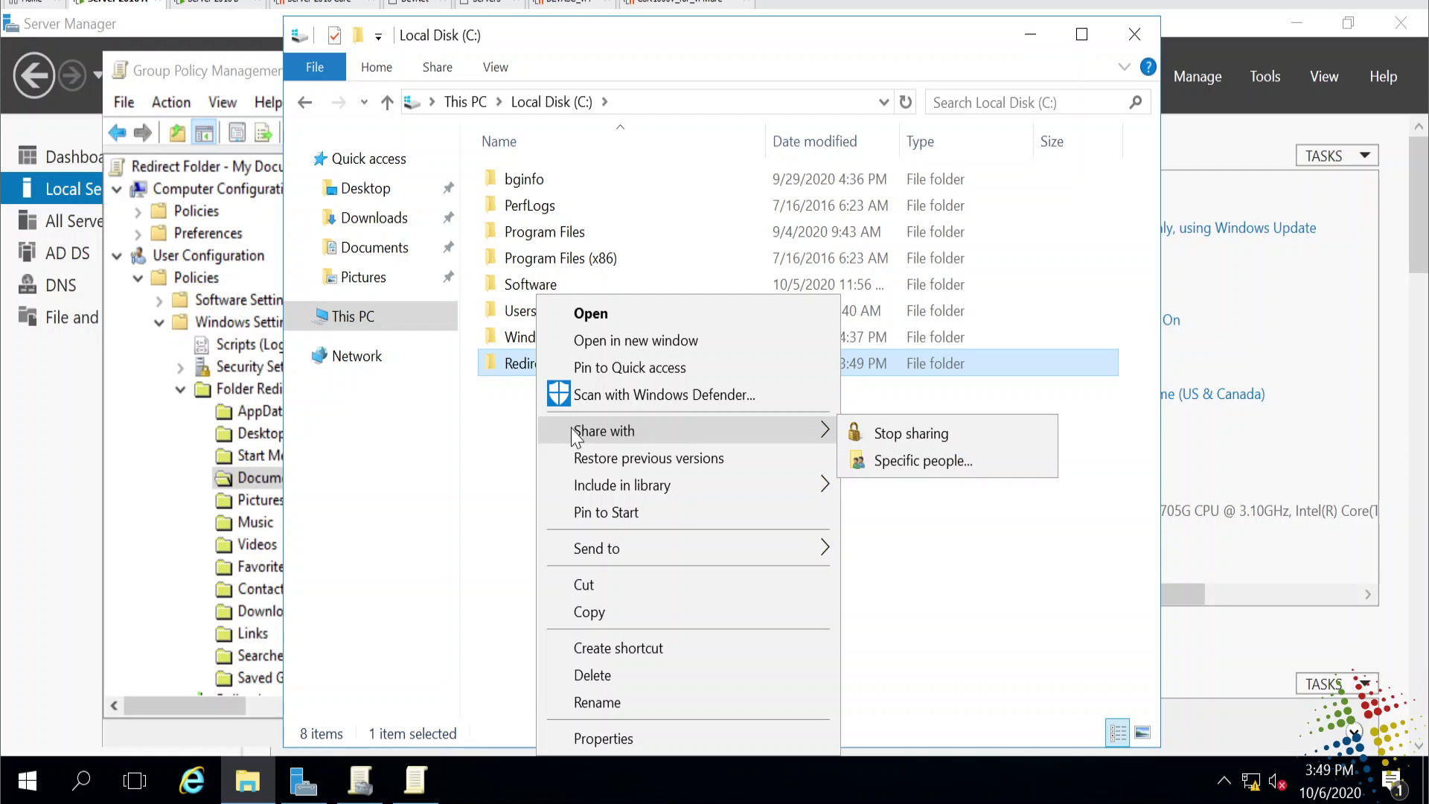
click(897, 462)
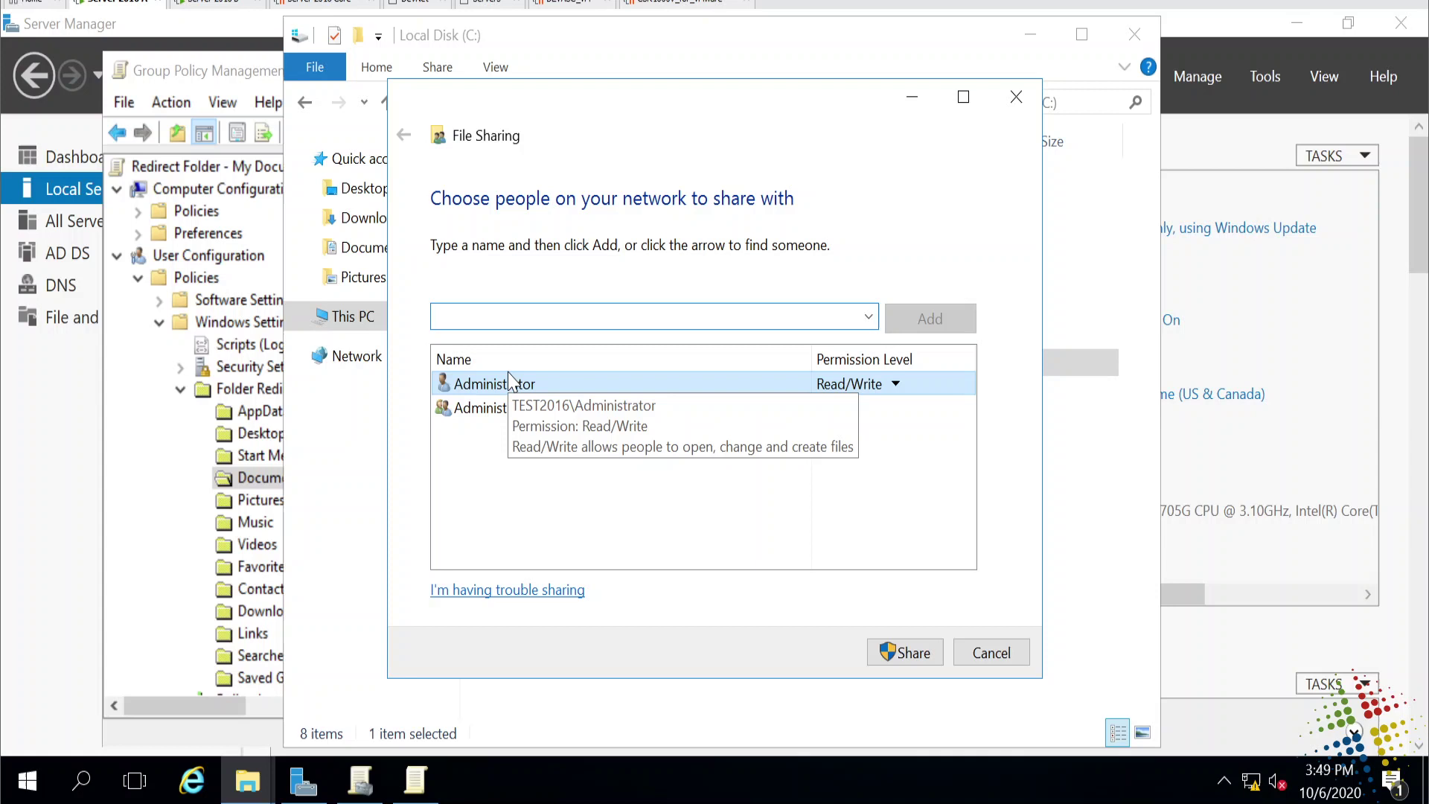
text(authentica)
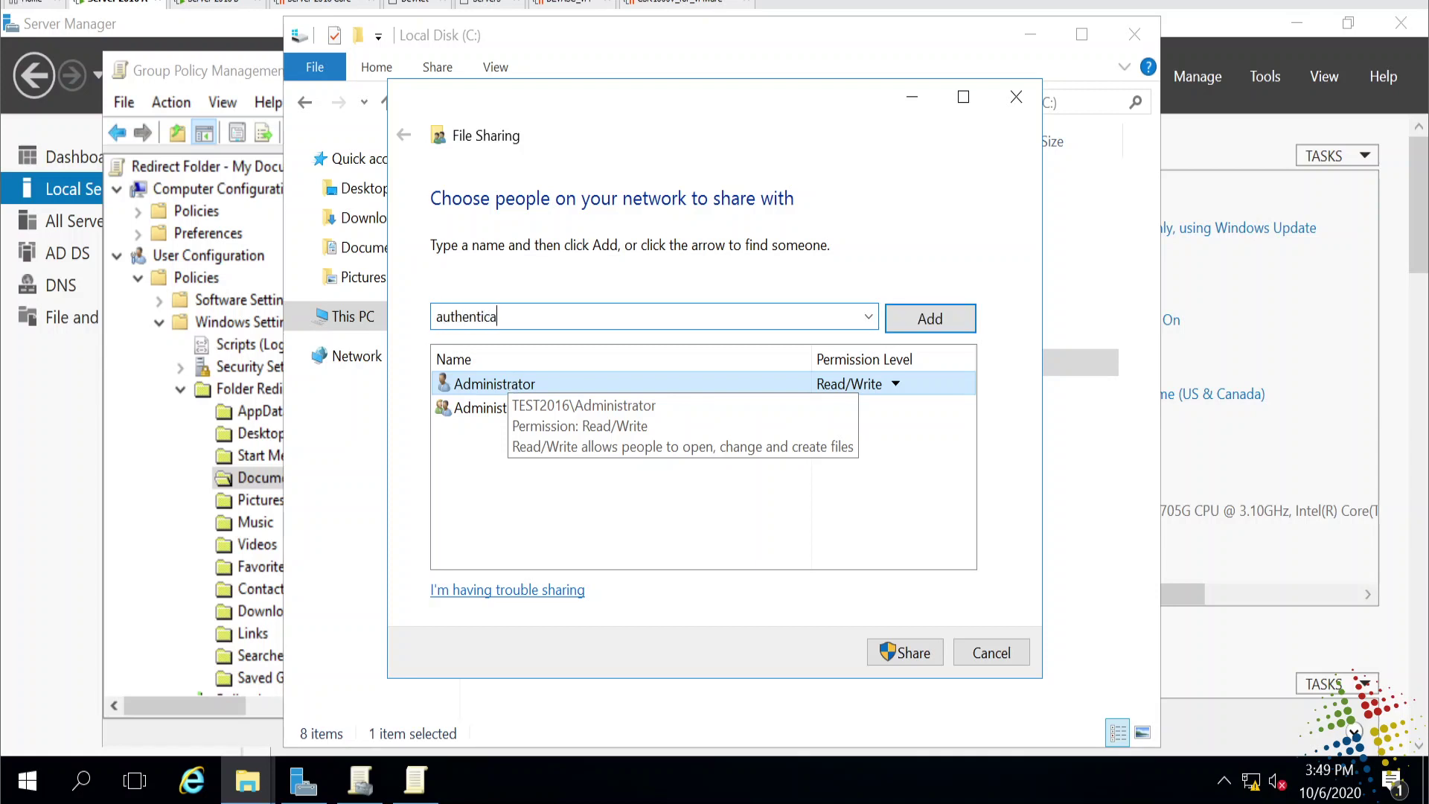
text(te)
key(BackSpace)
key(BackSpace)
key(BackSpace)
key(BackSpace)
key(BackSpace)
key(BackSpace)
key(BackSpace)
key(BackSpace)
key(BackSpace)
key(BackSpace)
key(BackSpace)
key(BackSpace)
text(domain users)
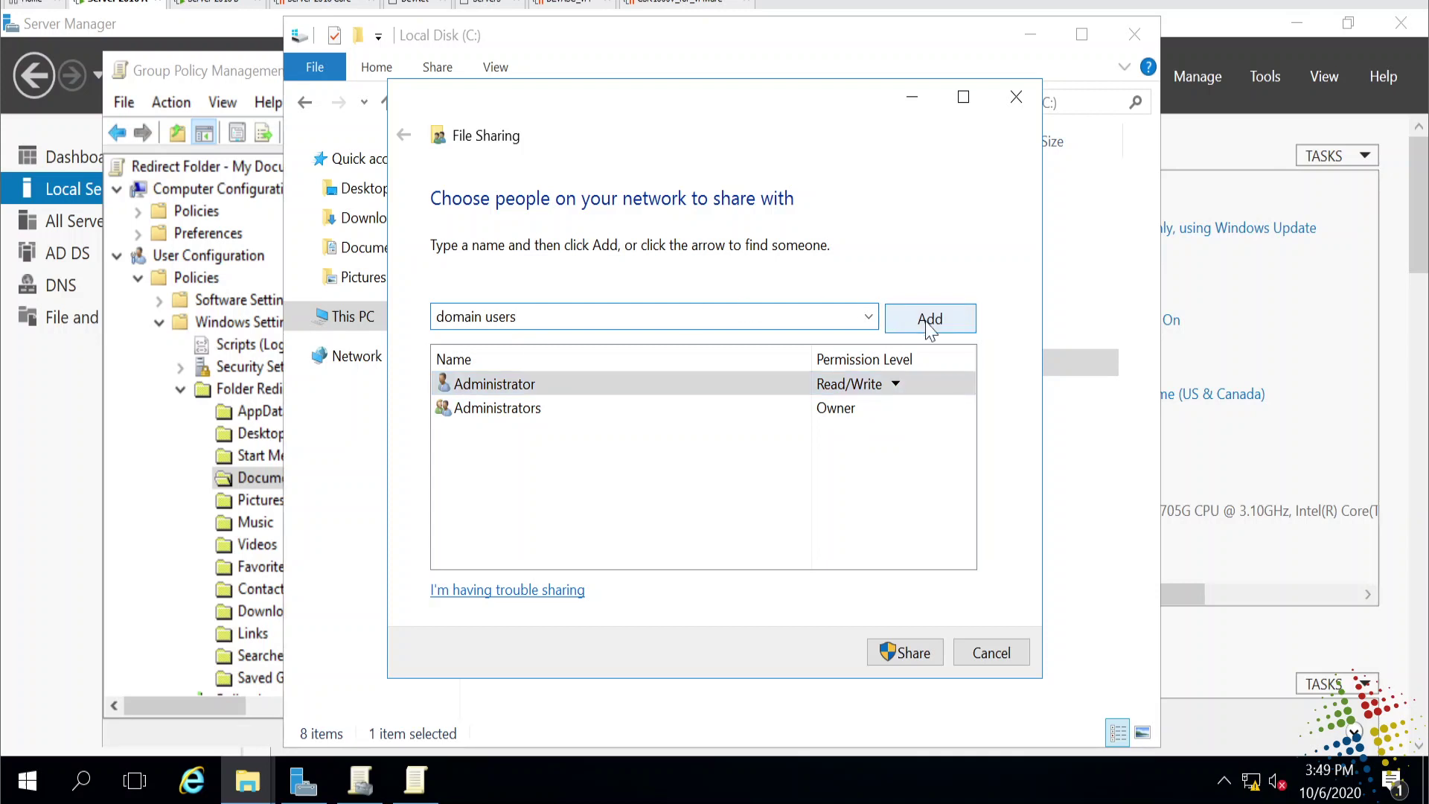
click(930, 319)
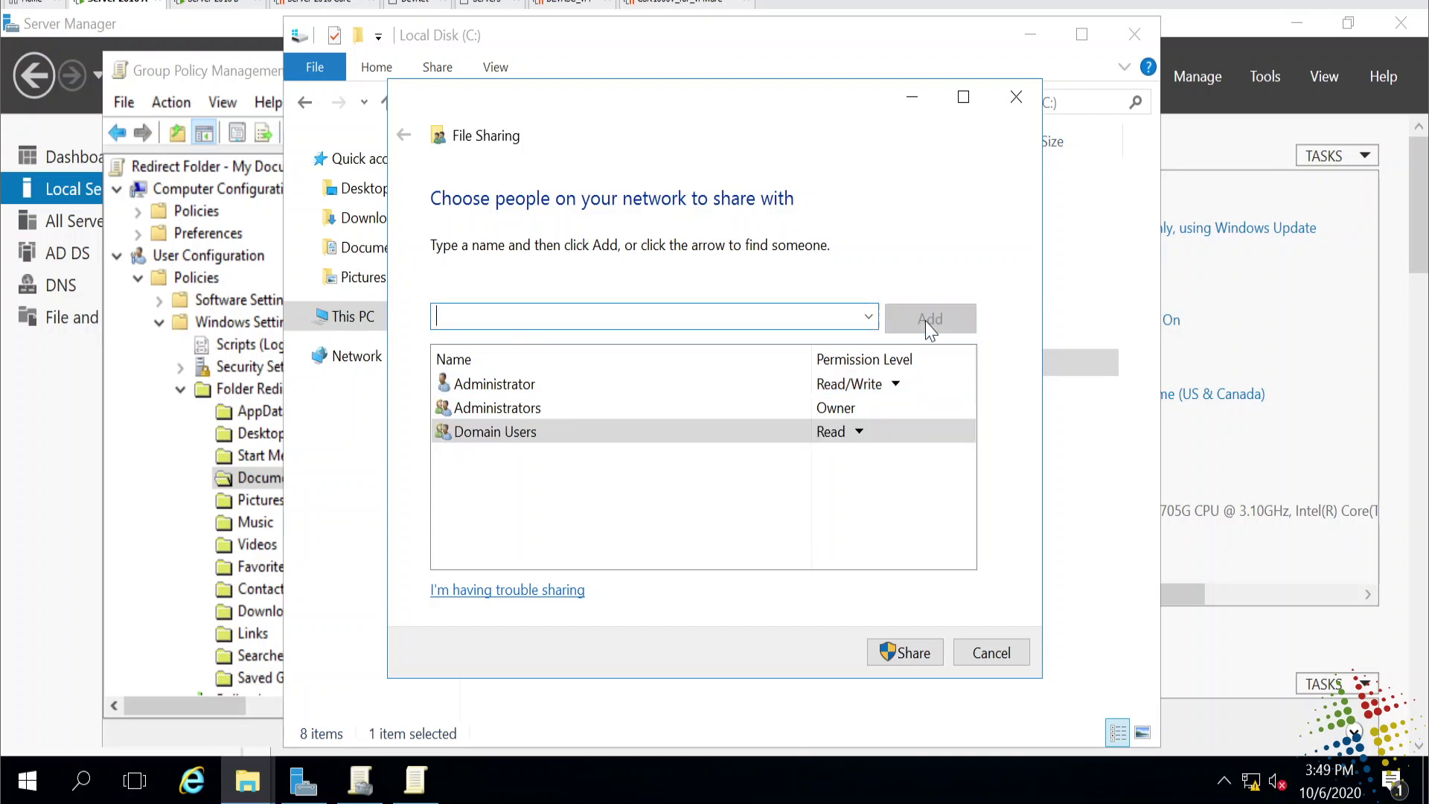
click(846, 445)
click(936, 466)
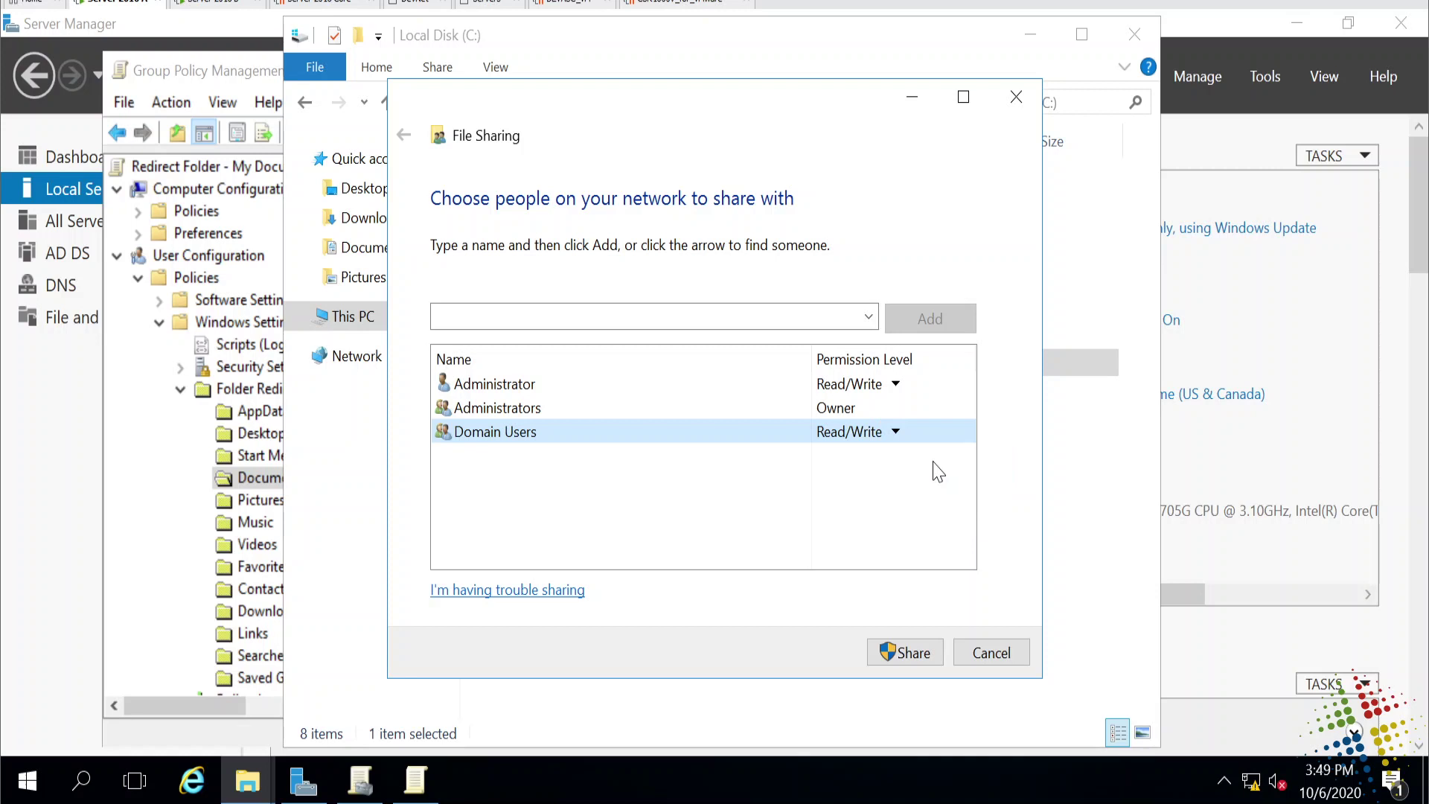
click(926, 658)
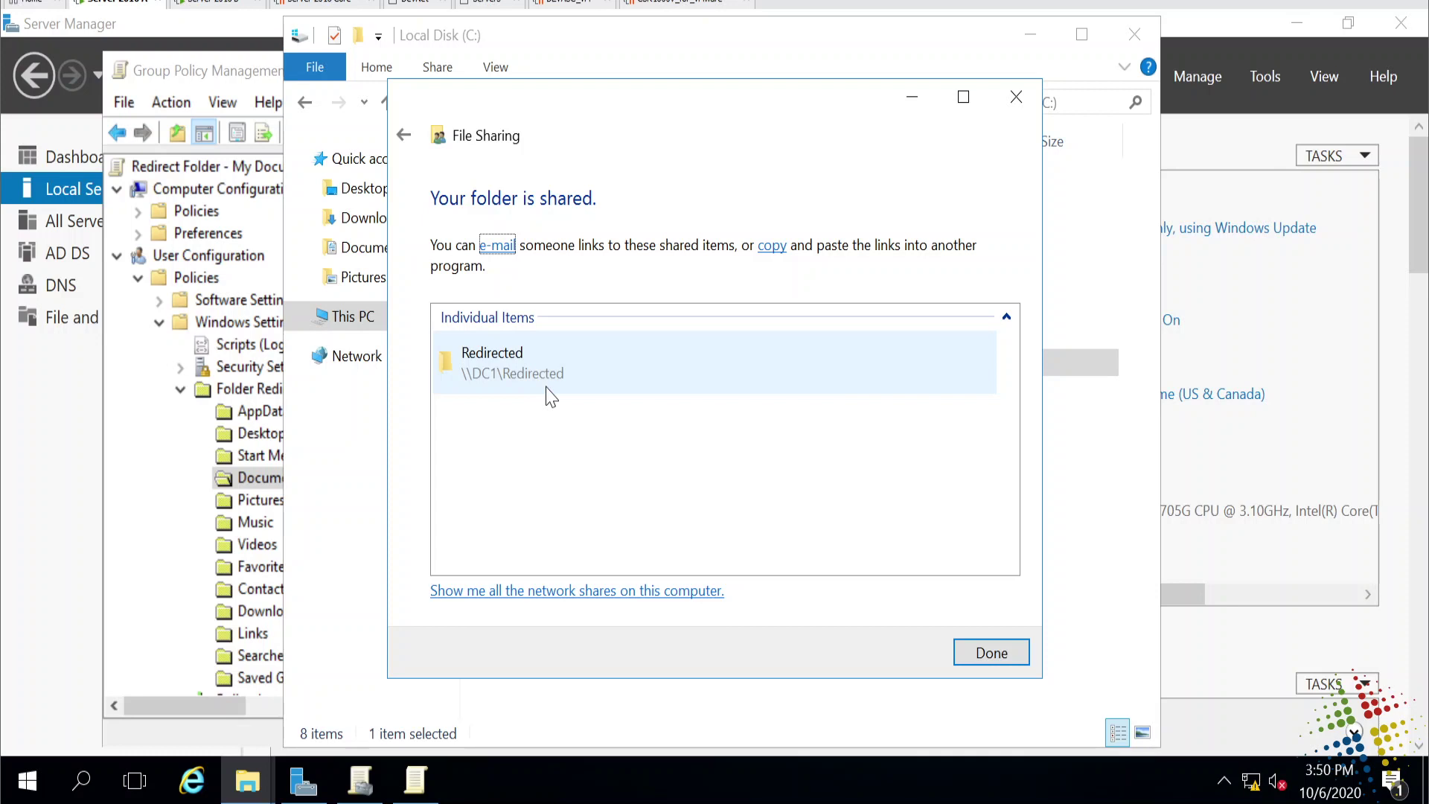
click(990, 654)
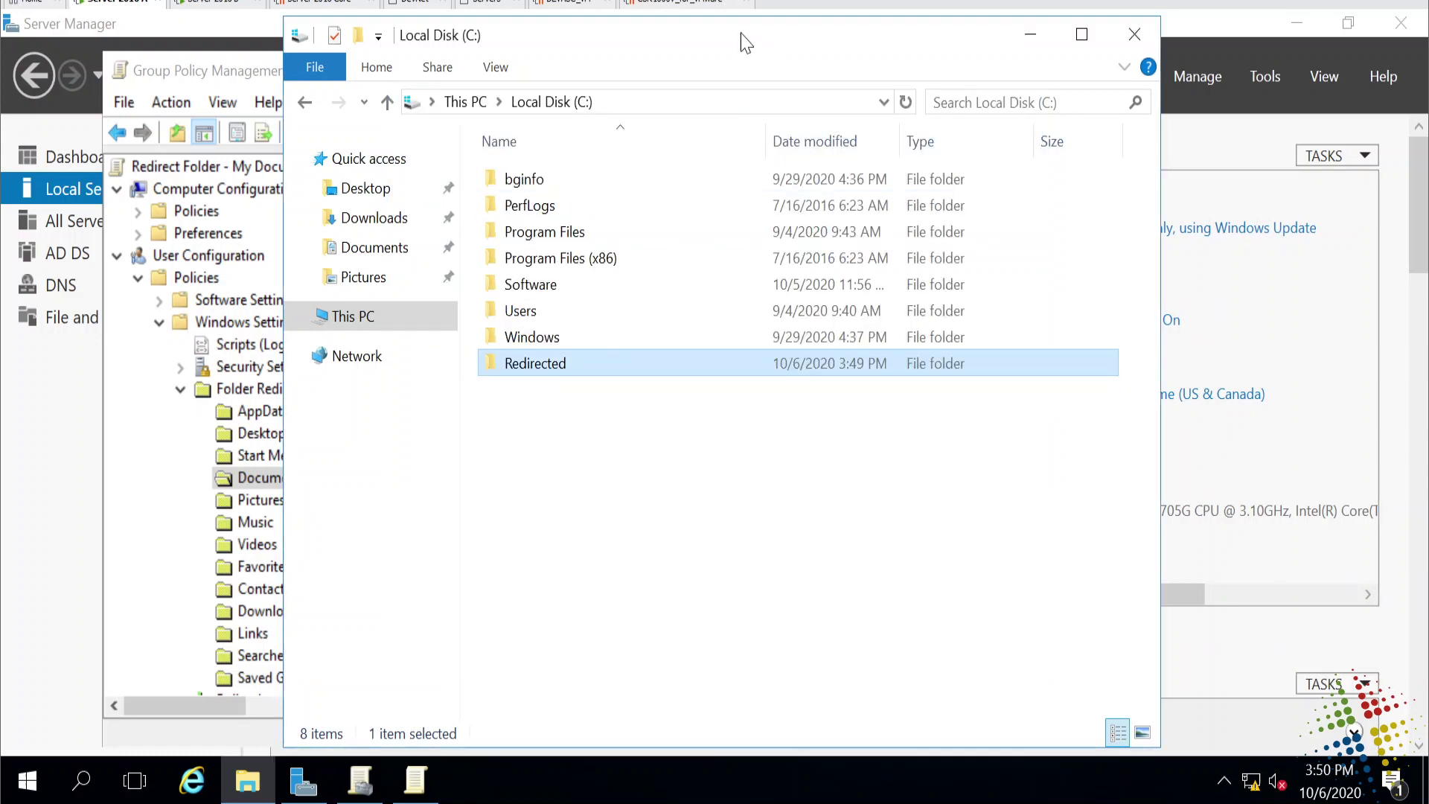
Set the Documents root path to \\dc1\redirected, creating a folder for each user.
drag(744, 42, 1140, 129)
click(460, 141)
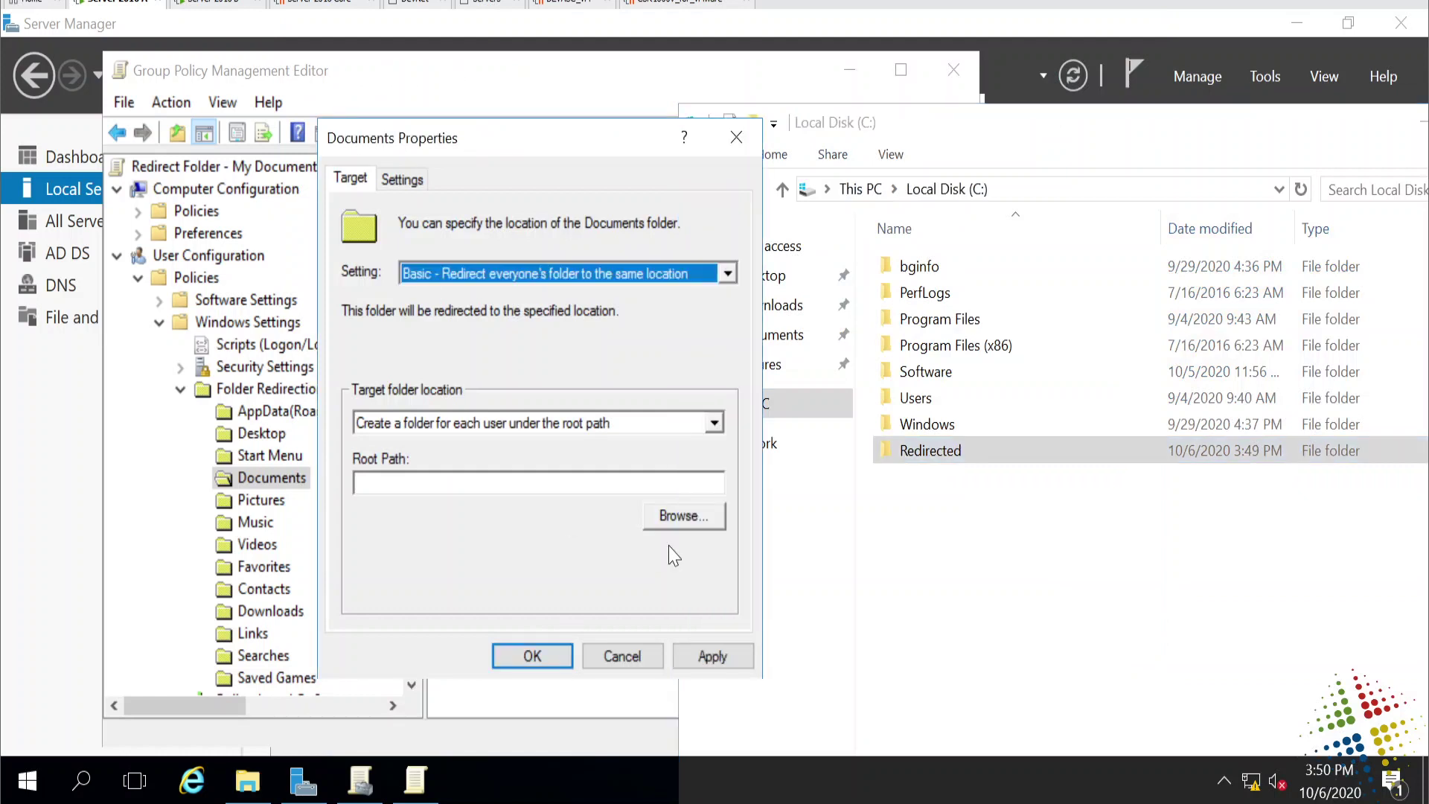
click(468, 482)
text(\\)
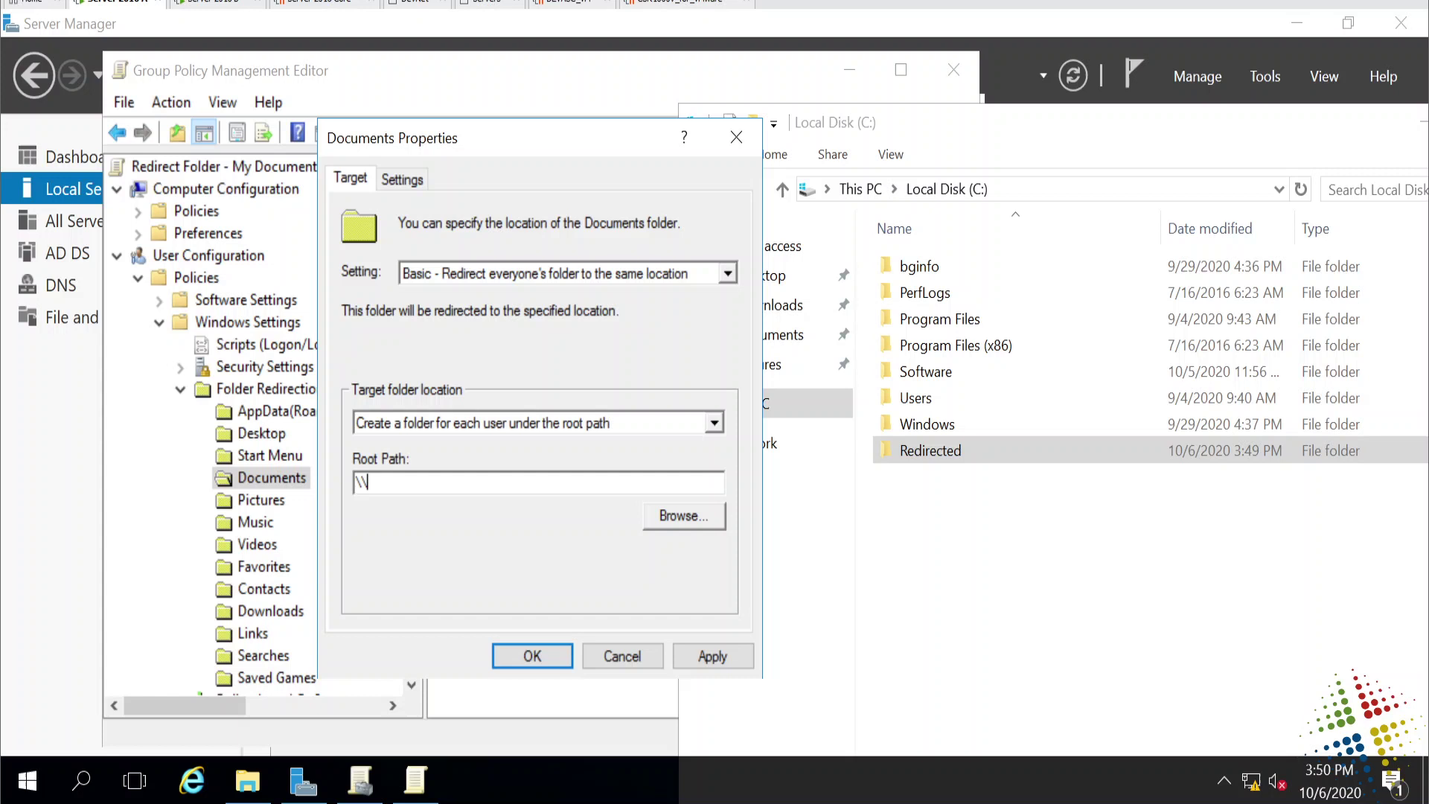
text(dc1\redirected)
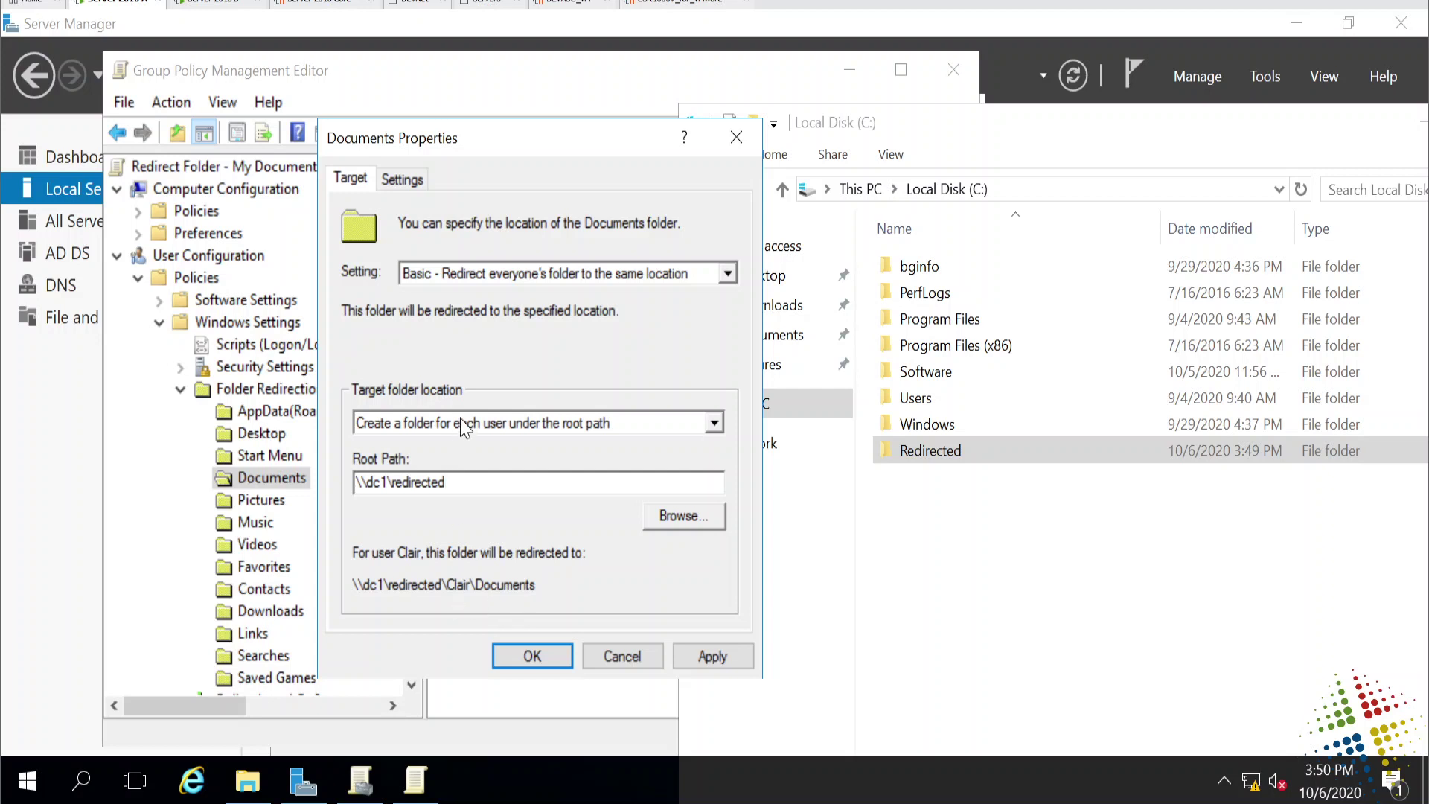
click(712, 428)
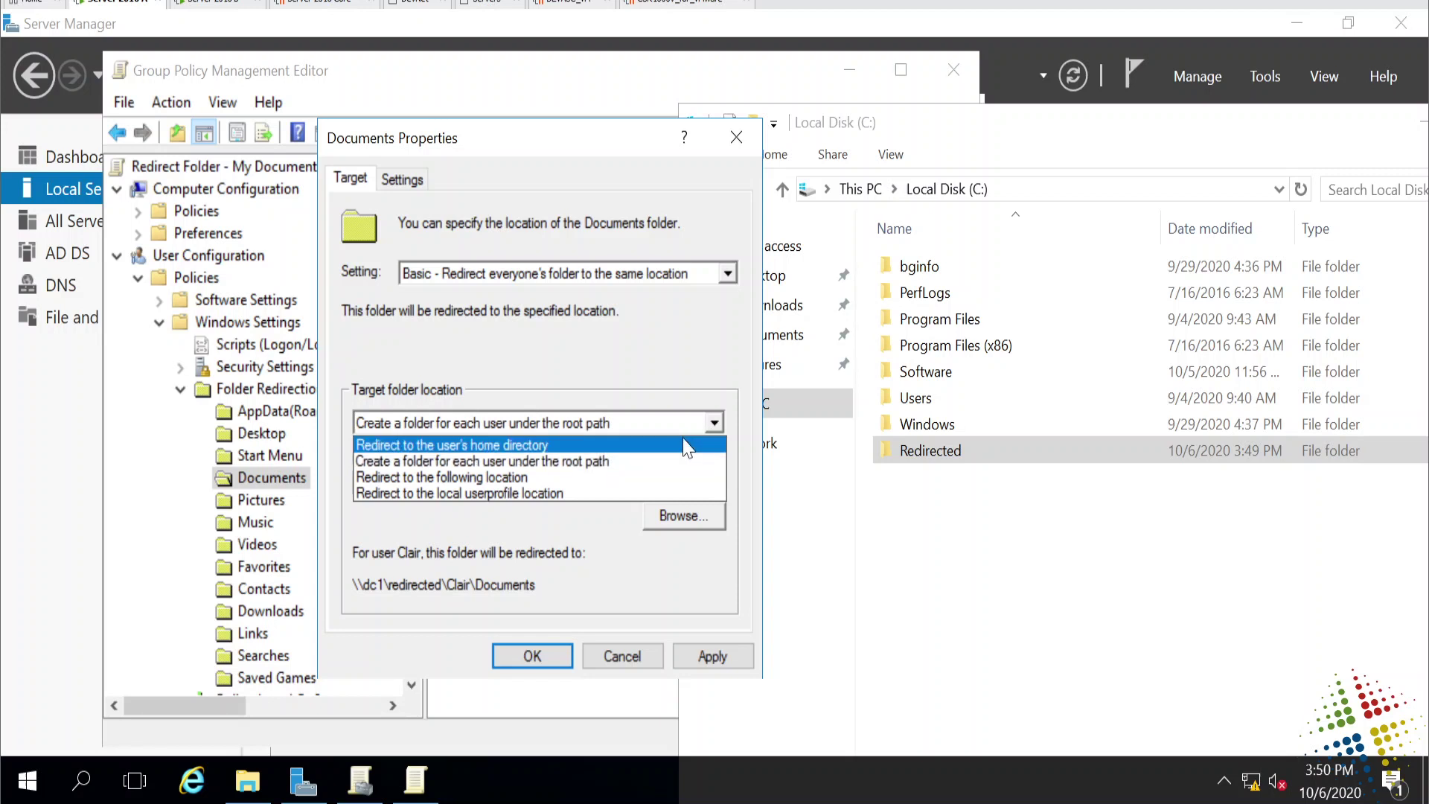
click(686, 445)
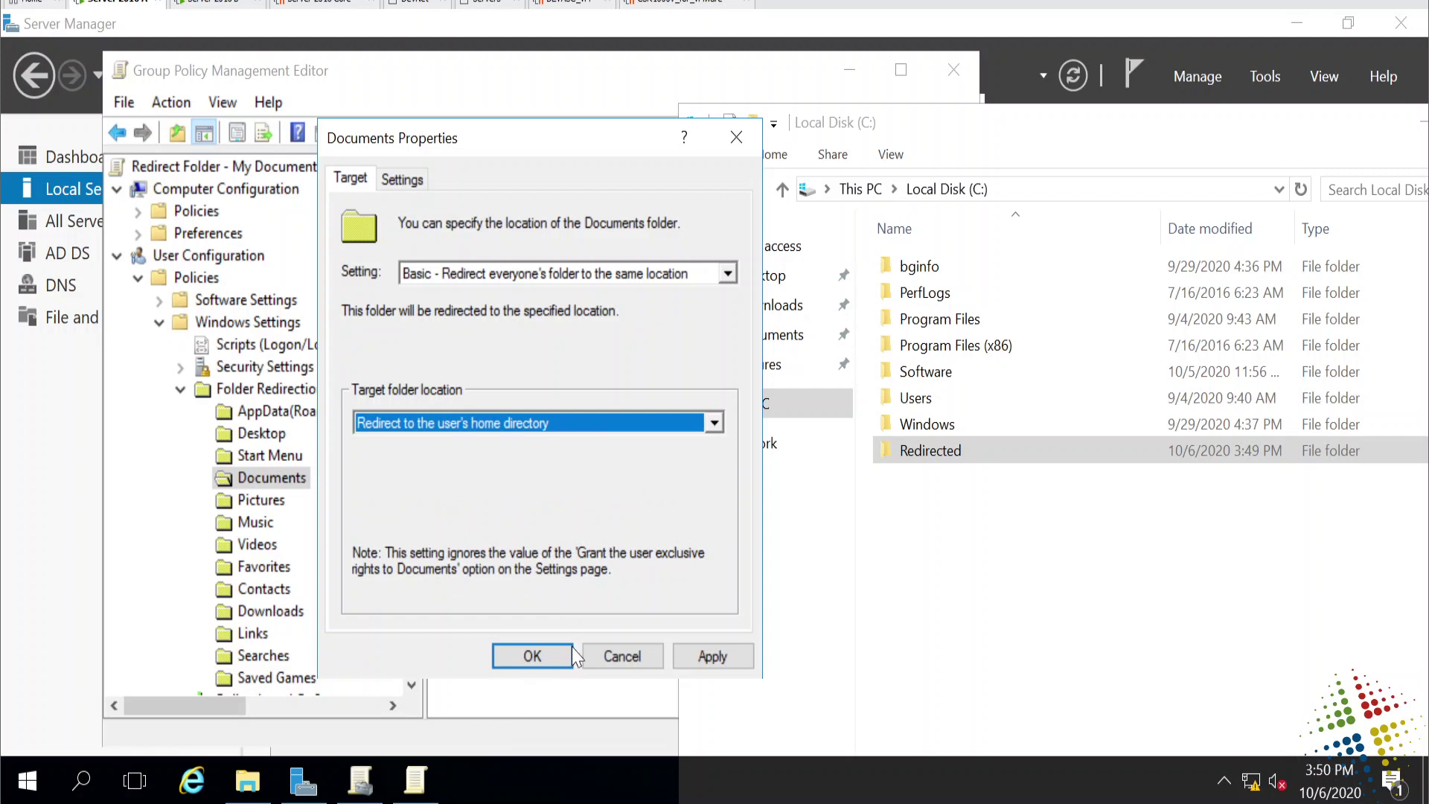
click(711, 425)
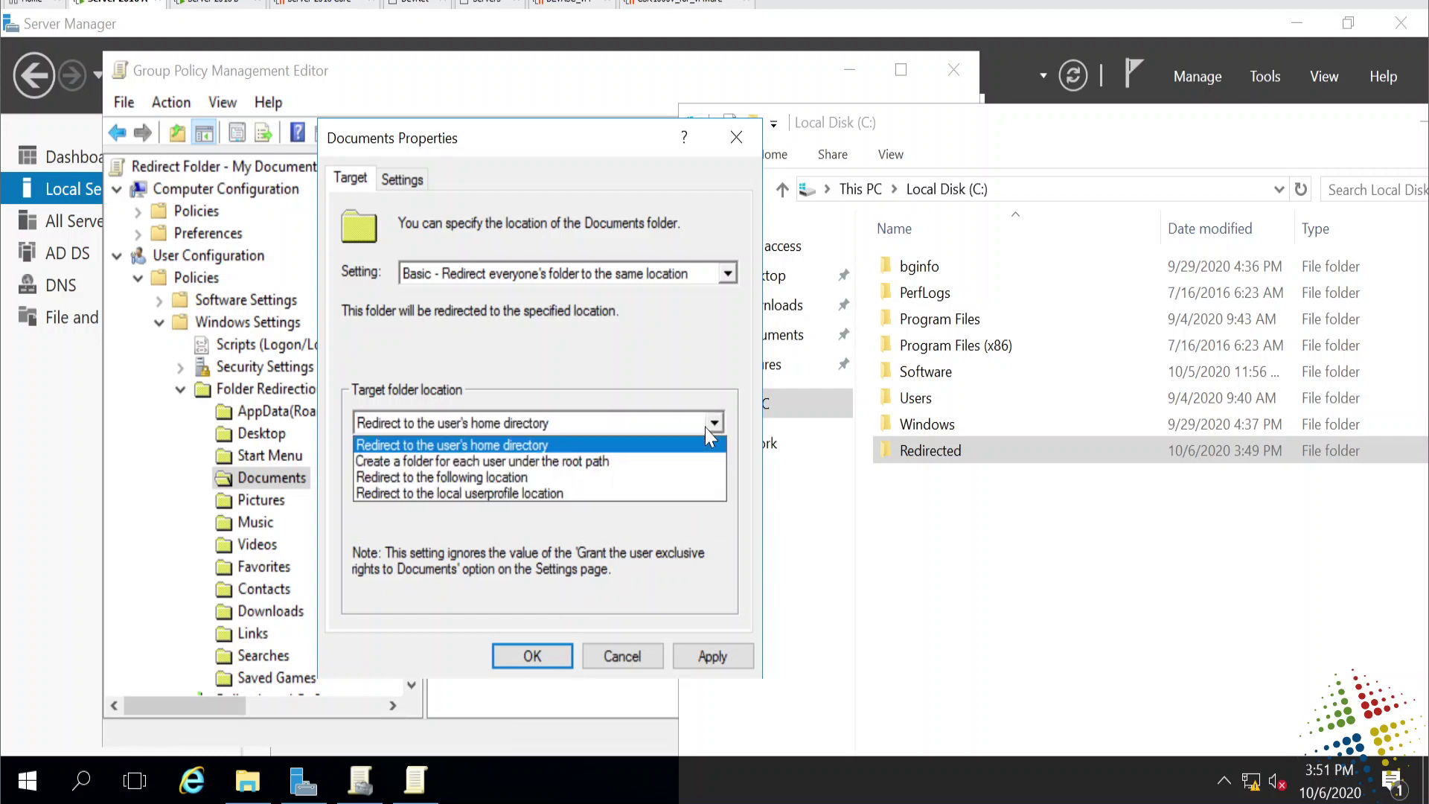
click(675, 478)
click(674, 483)
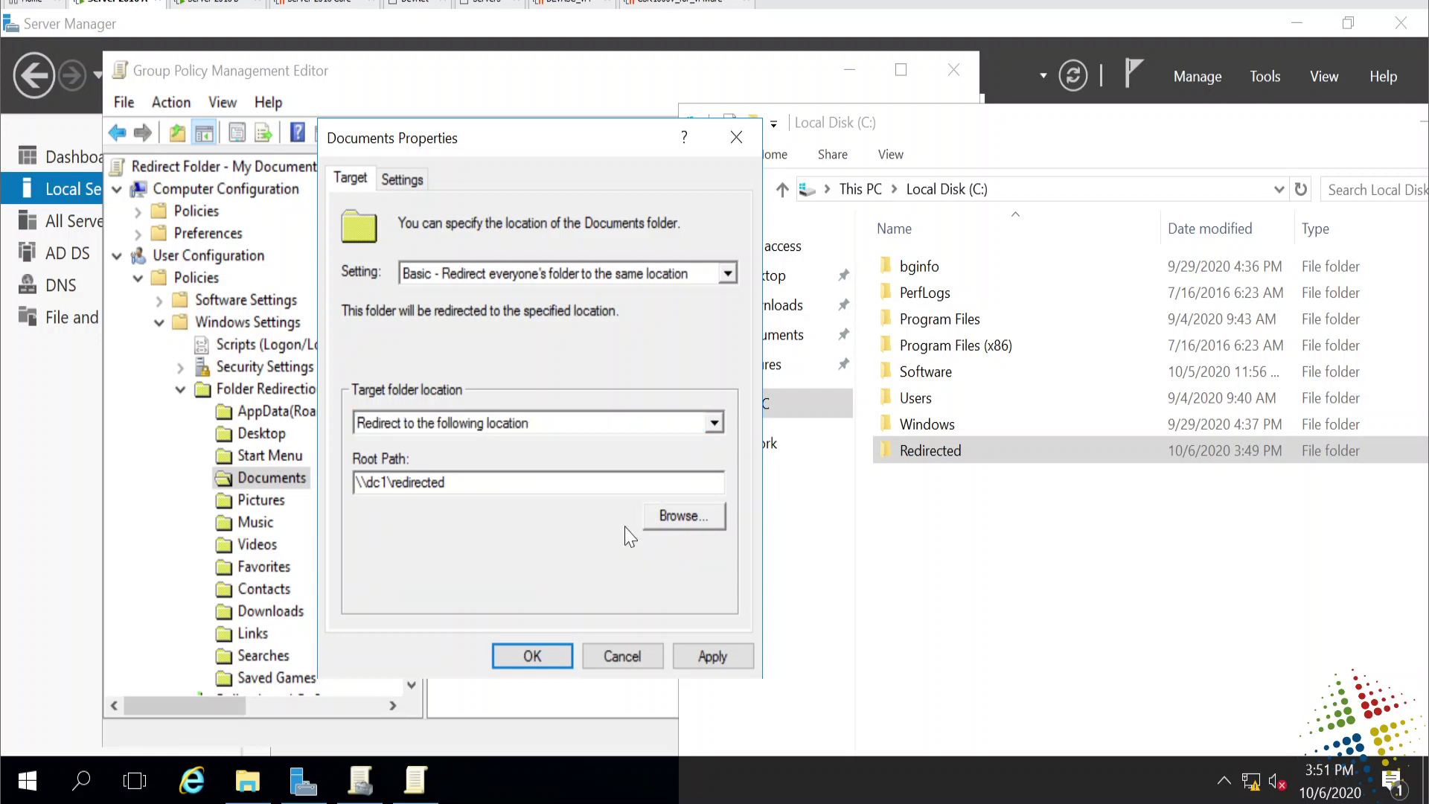
click(699, 428)
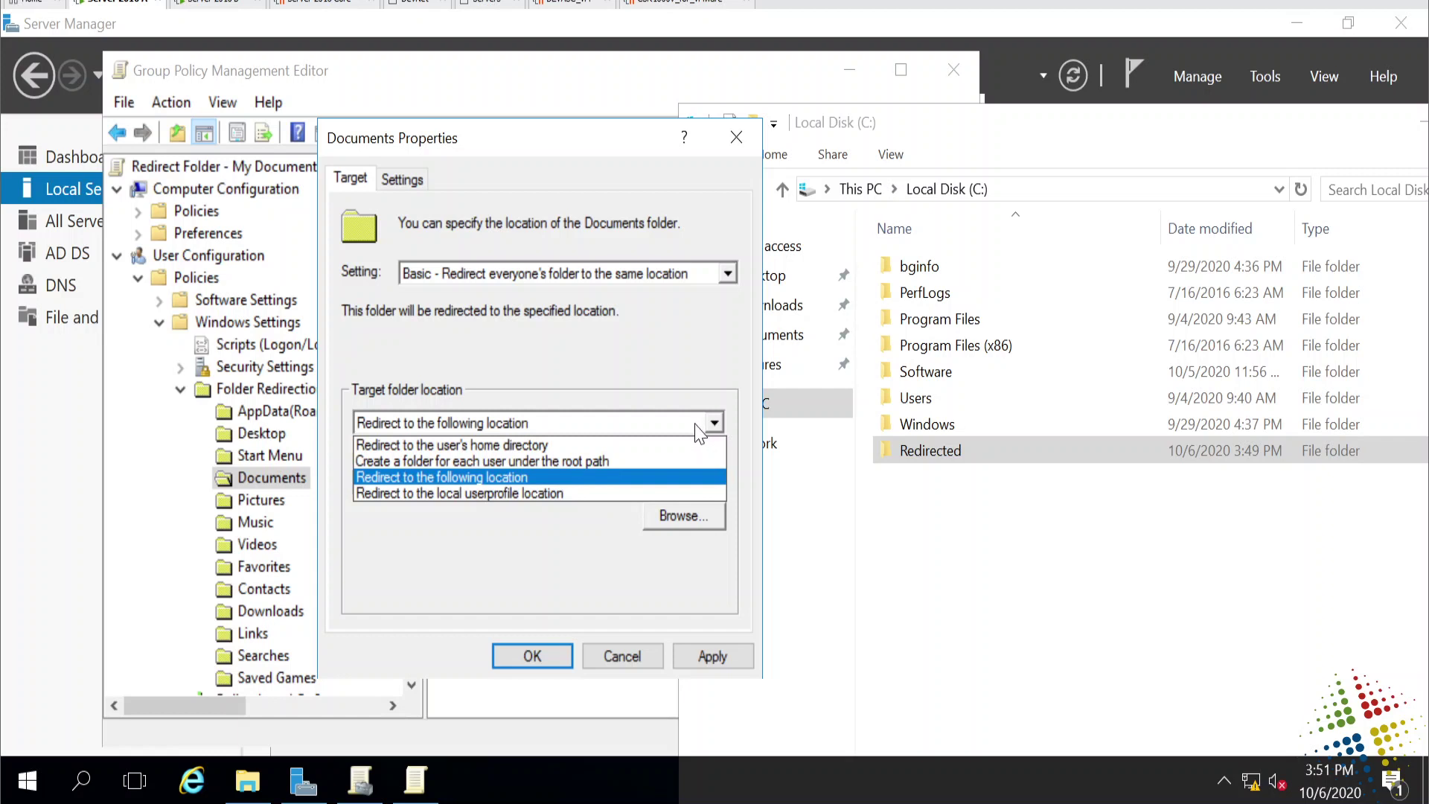
click(651, 493)
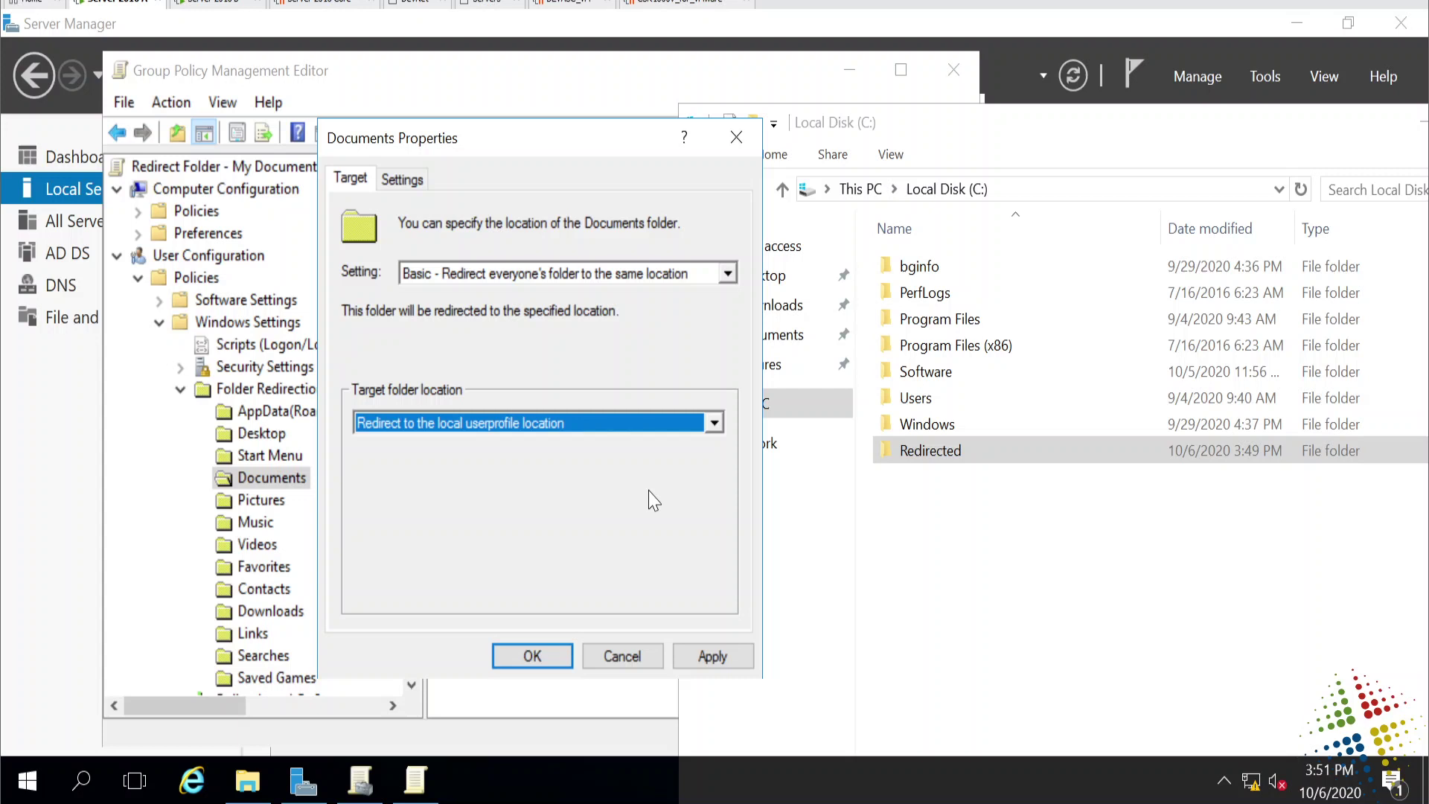
click(659, 423)
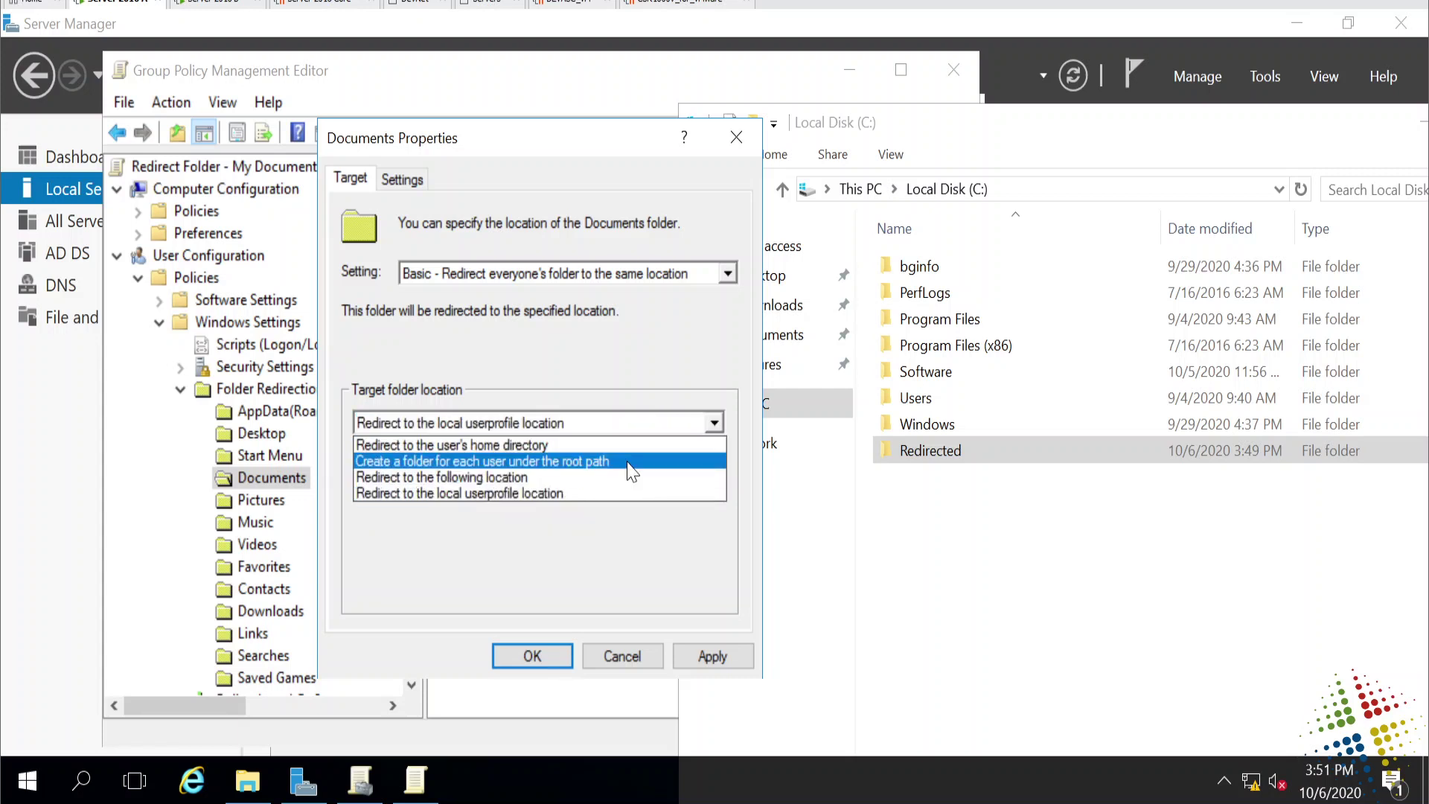
click(631, 461)
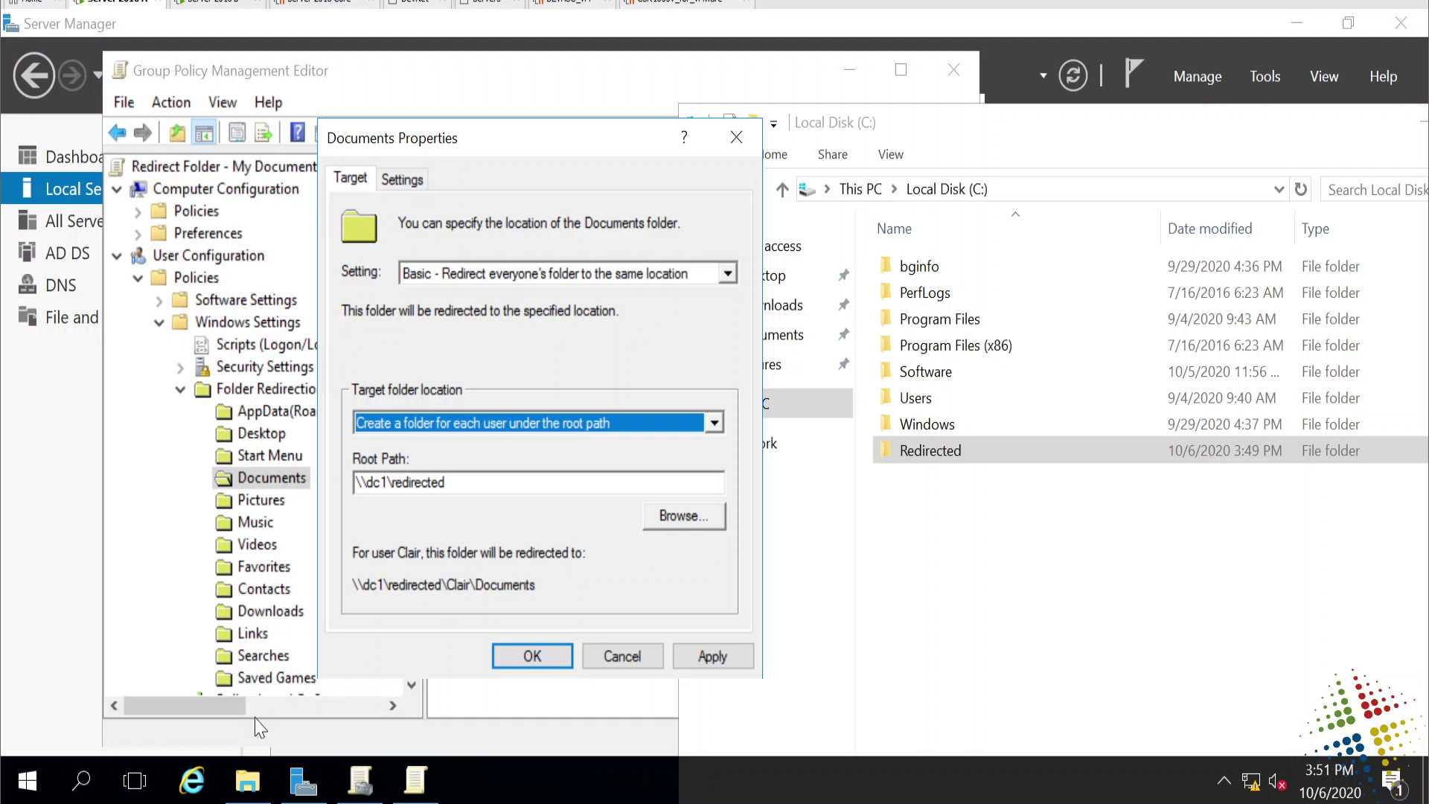
Apply the Documents redirection properties and accept the compatibility warning.
click(550, 658)
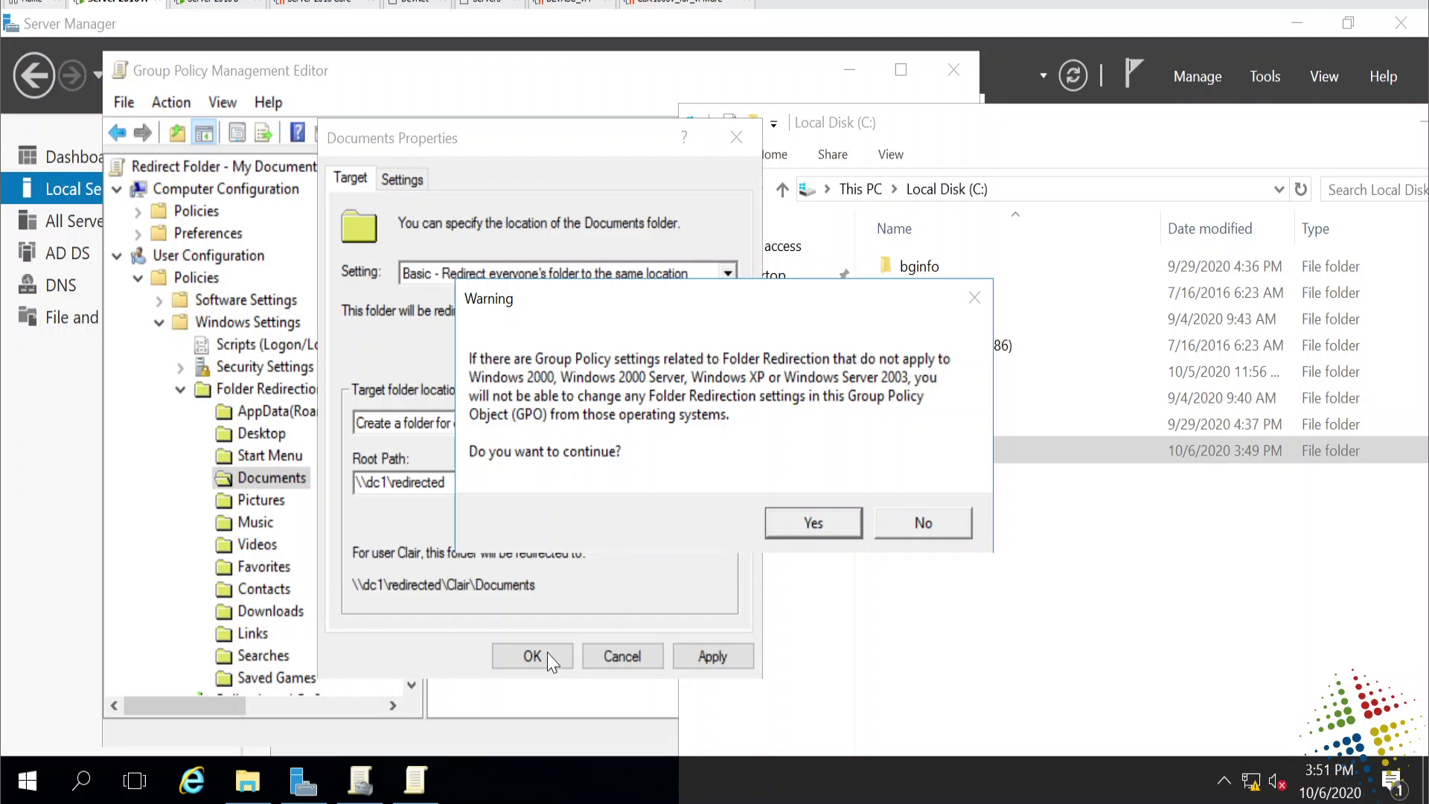
click(797, 527)
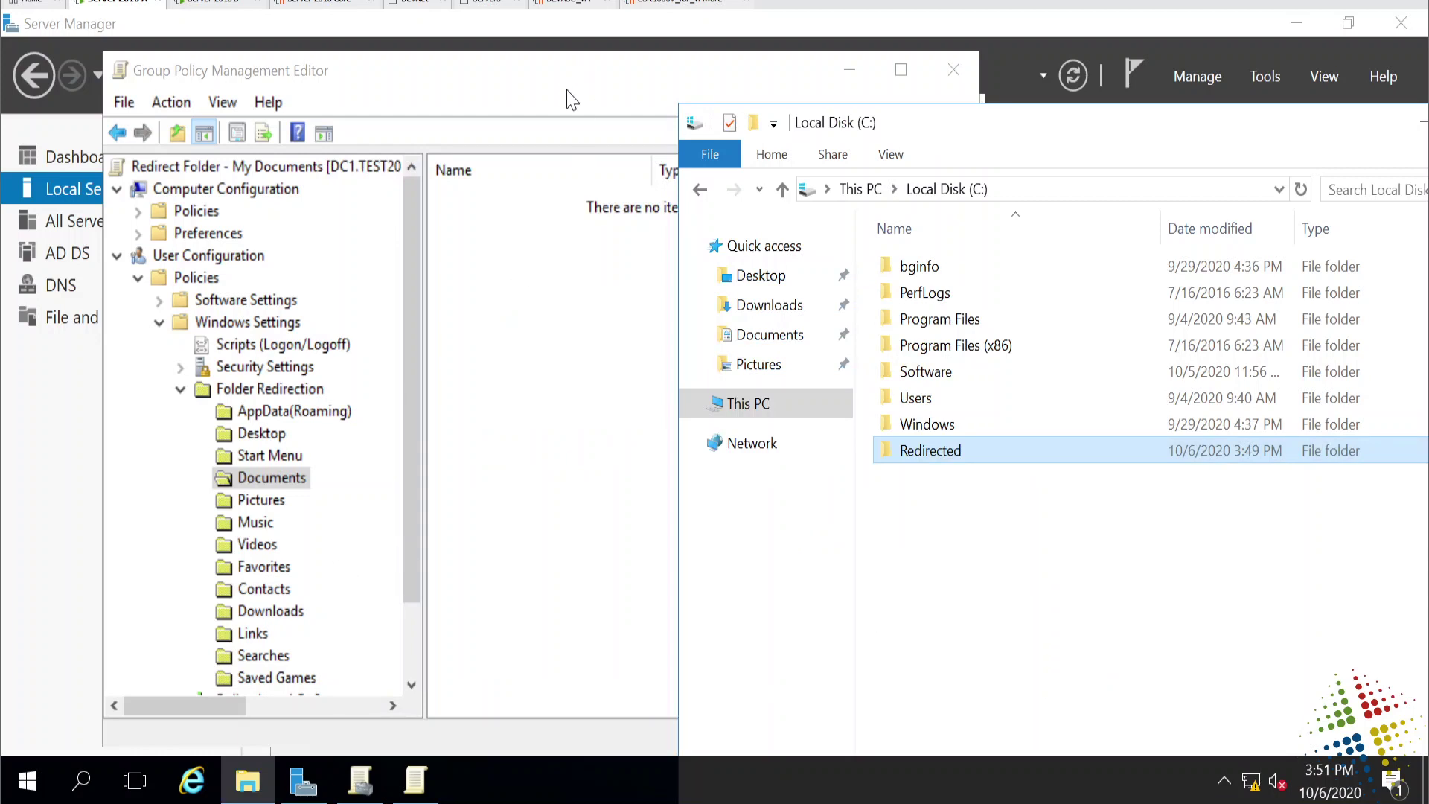
click(588, 95)
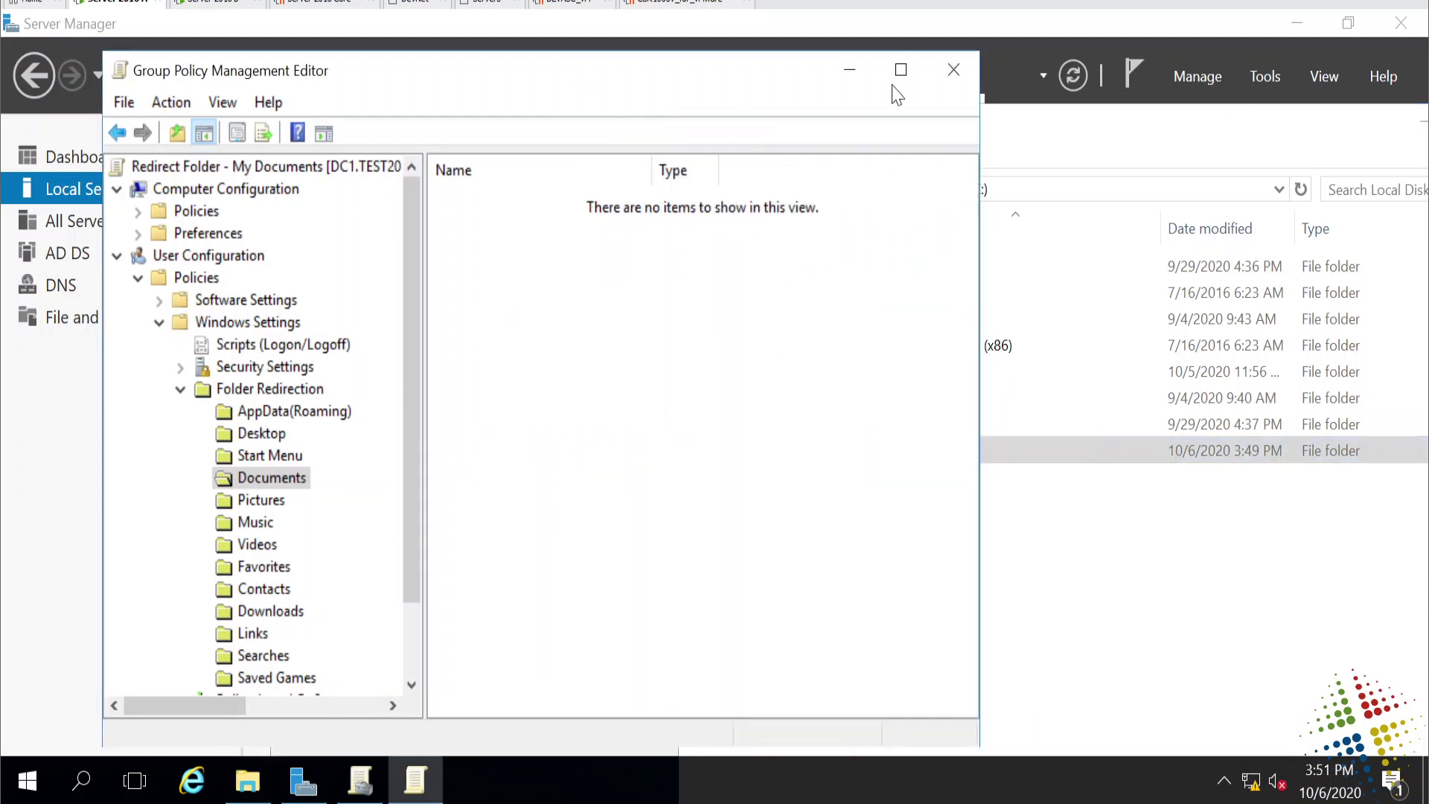
Close the policy editor, open the still-empty C:\Redirected folder, and switch to the client session.
click(953, 70)
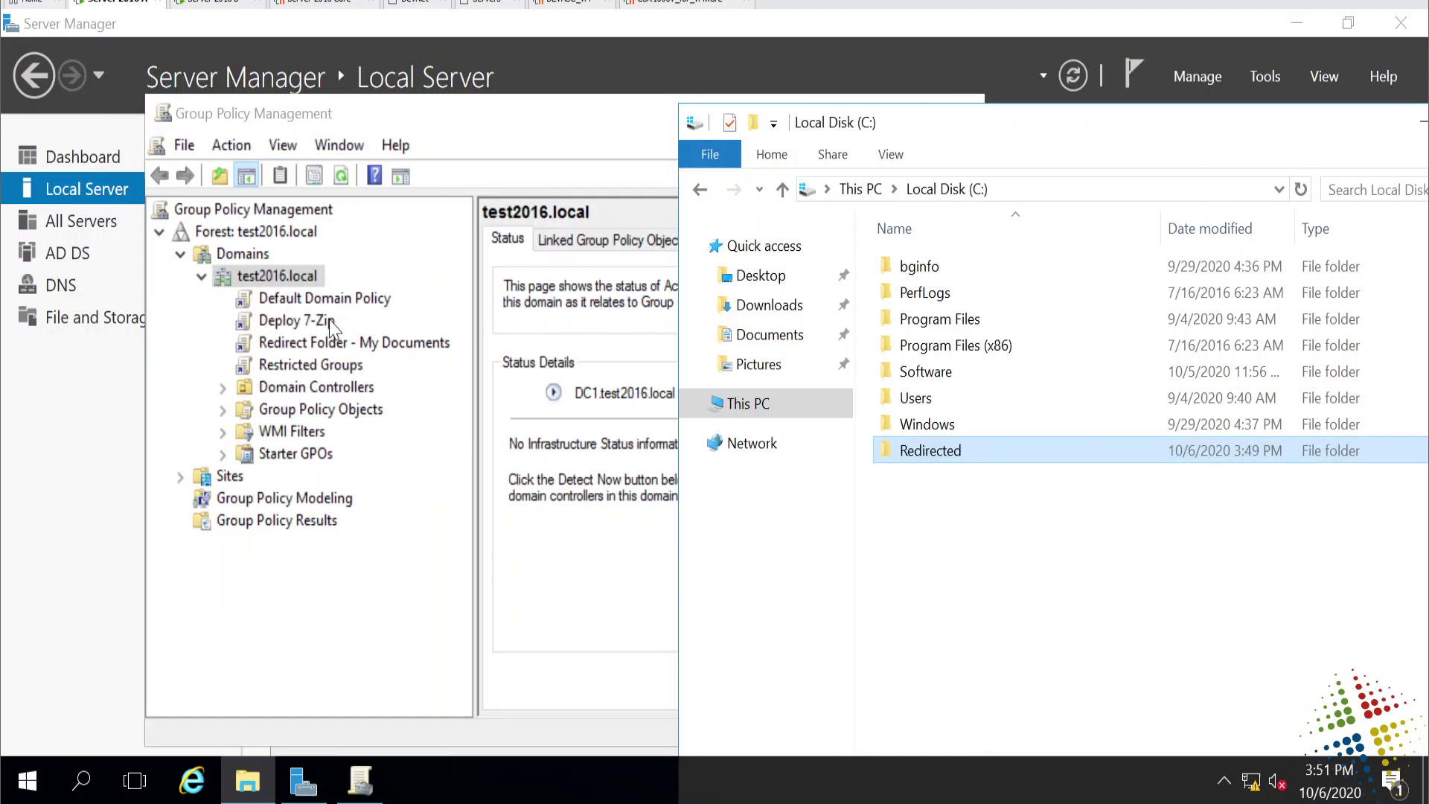
click(895, 482)
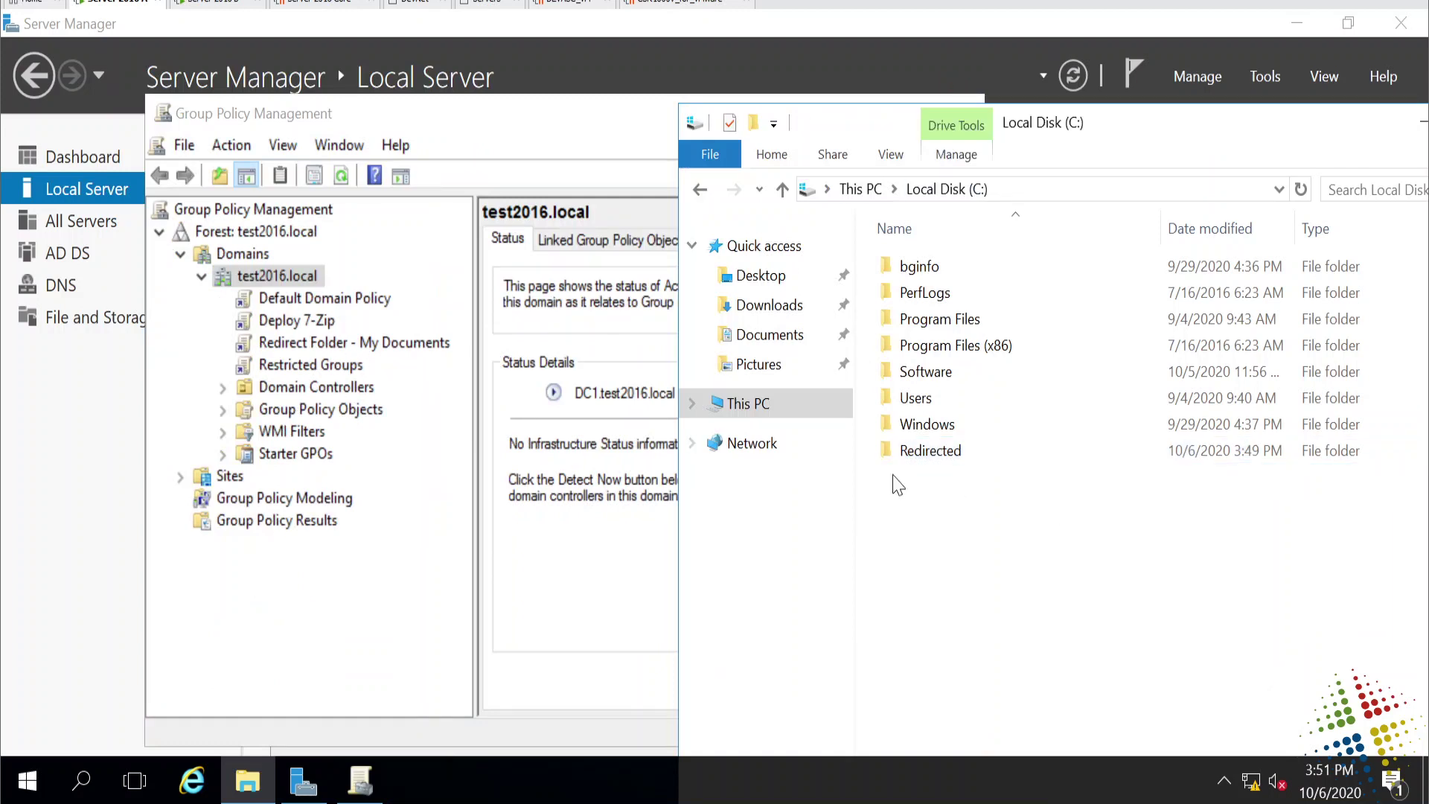
double_click(950, 454)
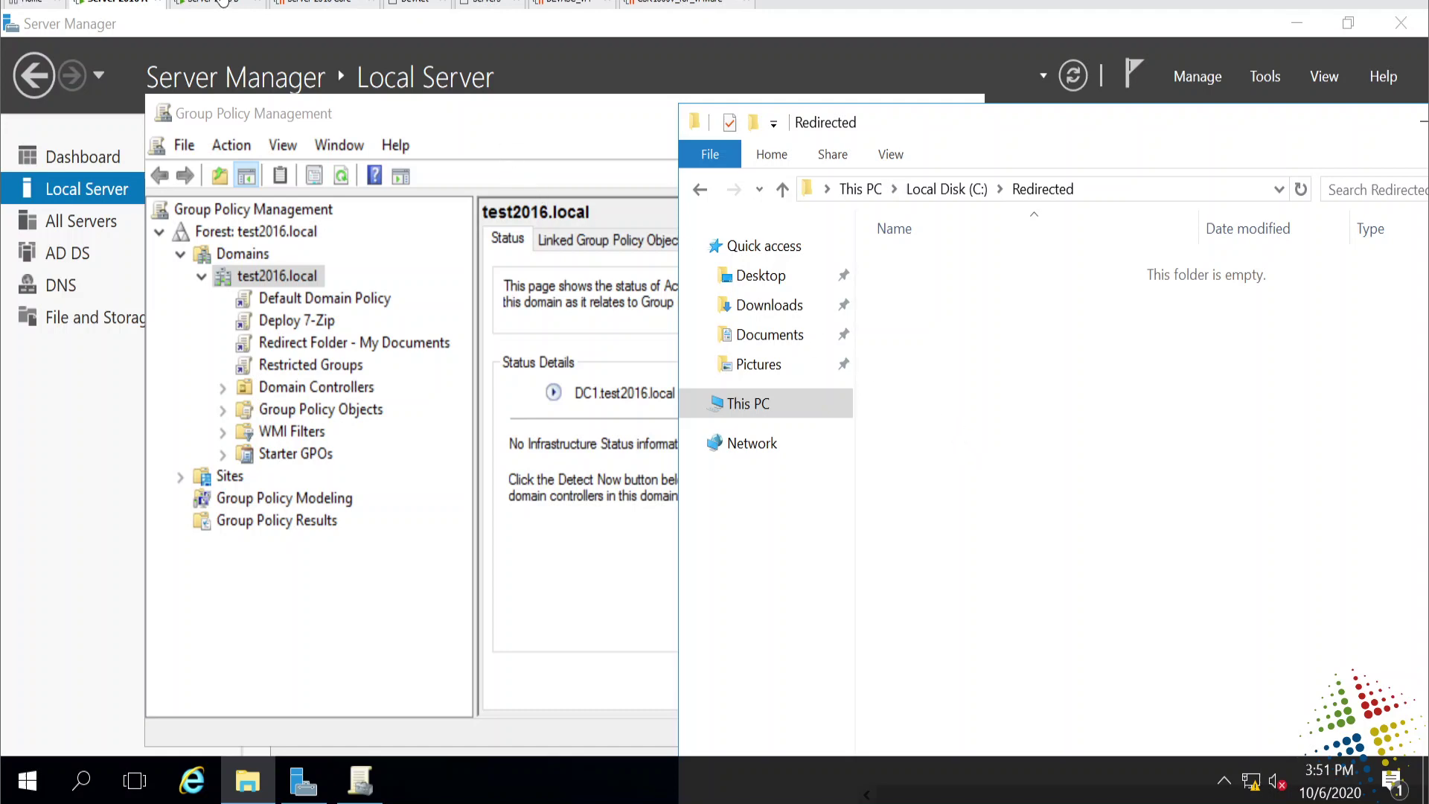
click(221, 4)
Run gpupdate /force and answer y to log the test user off.
key(Escape)
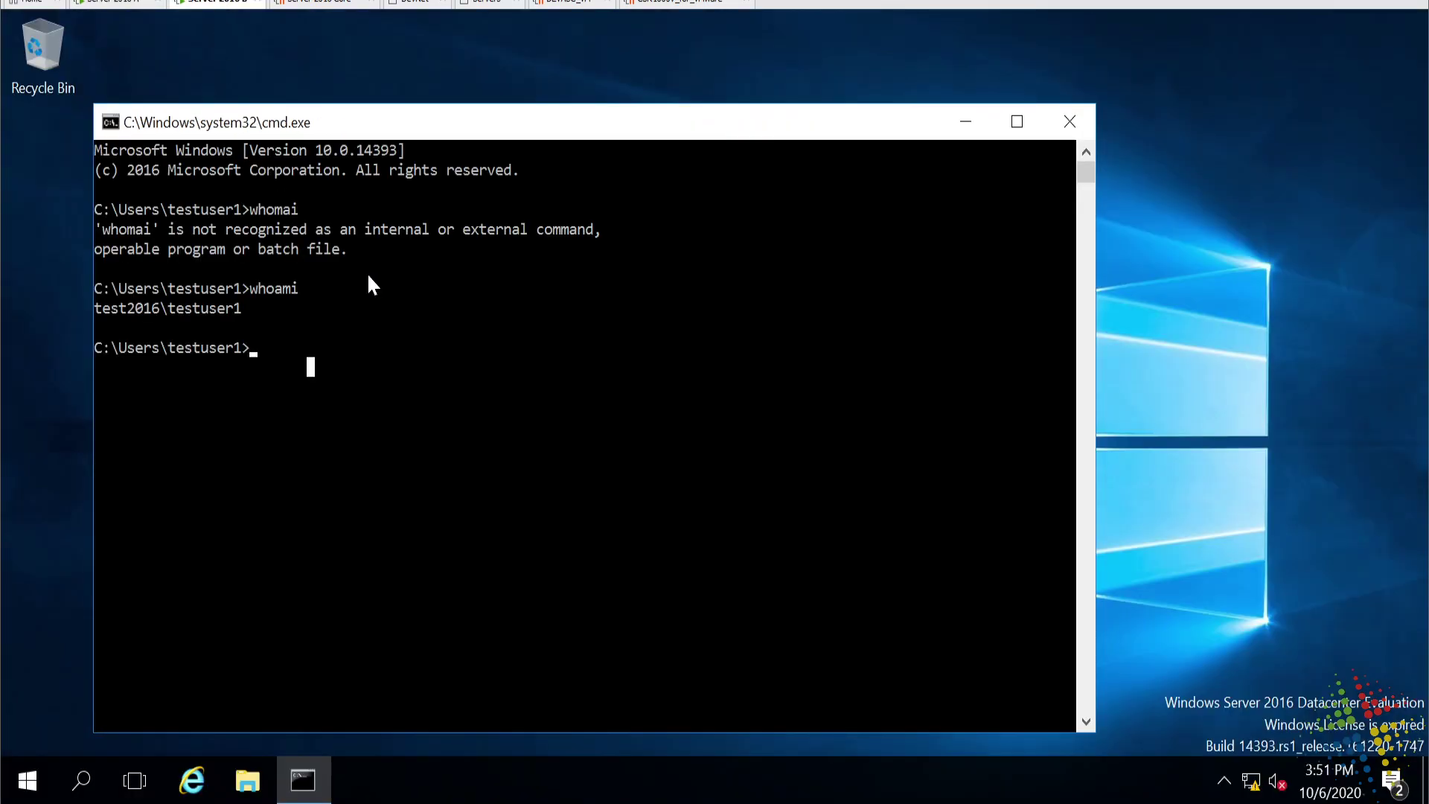
text(gpupdate /force)
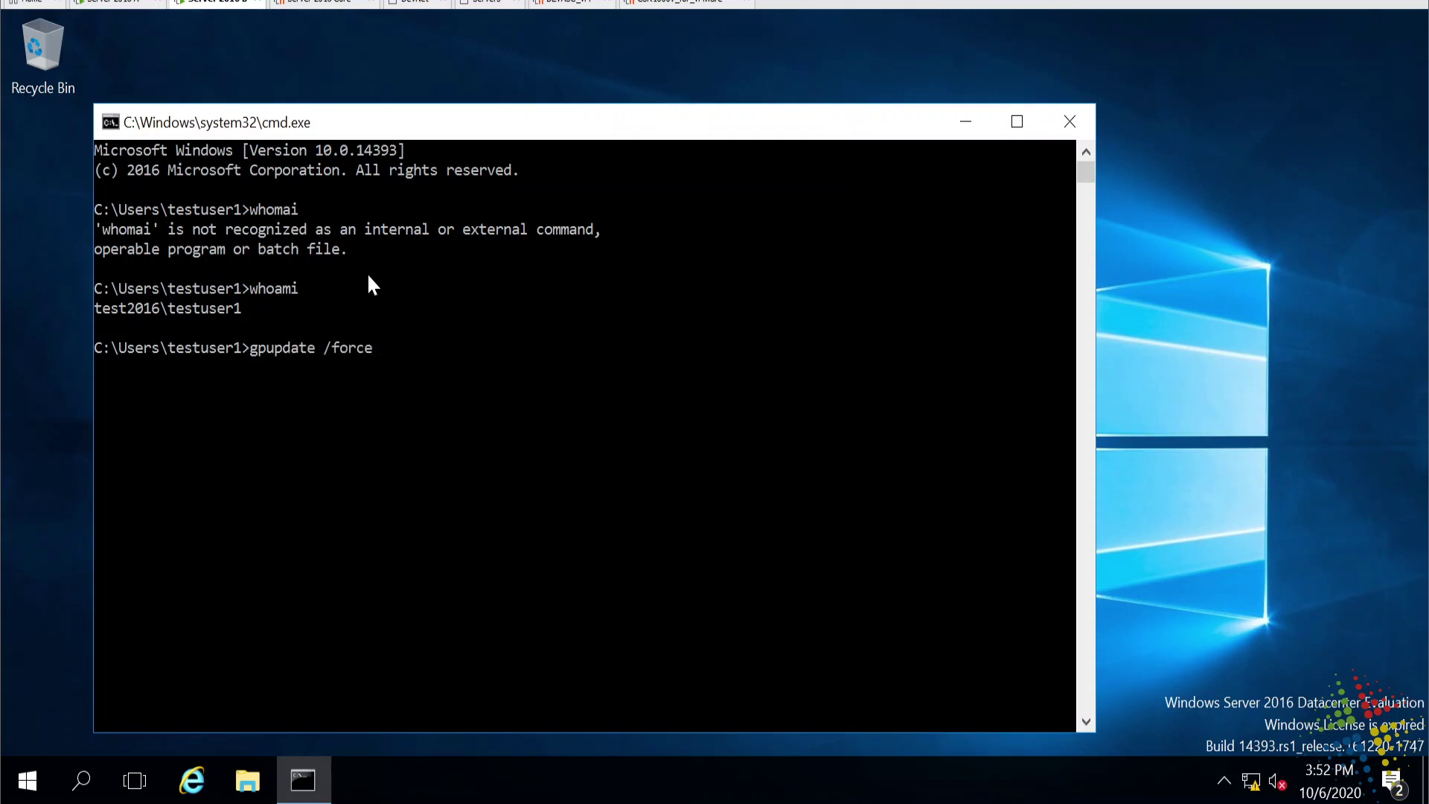
key(Return)
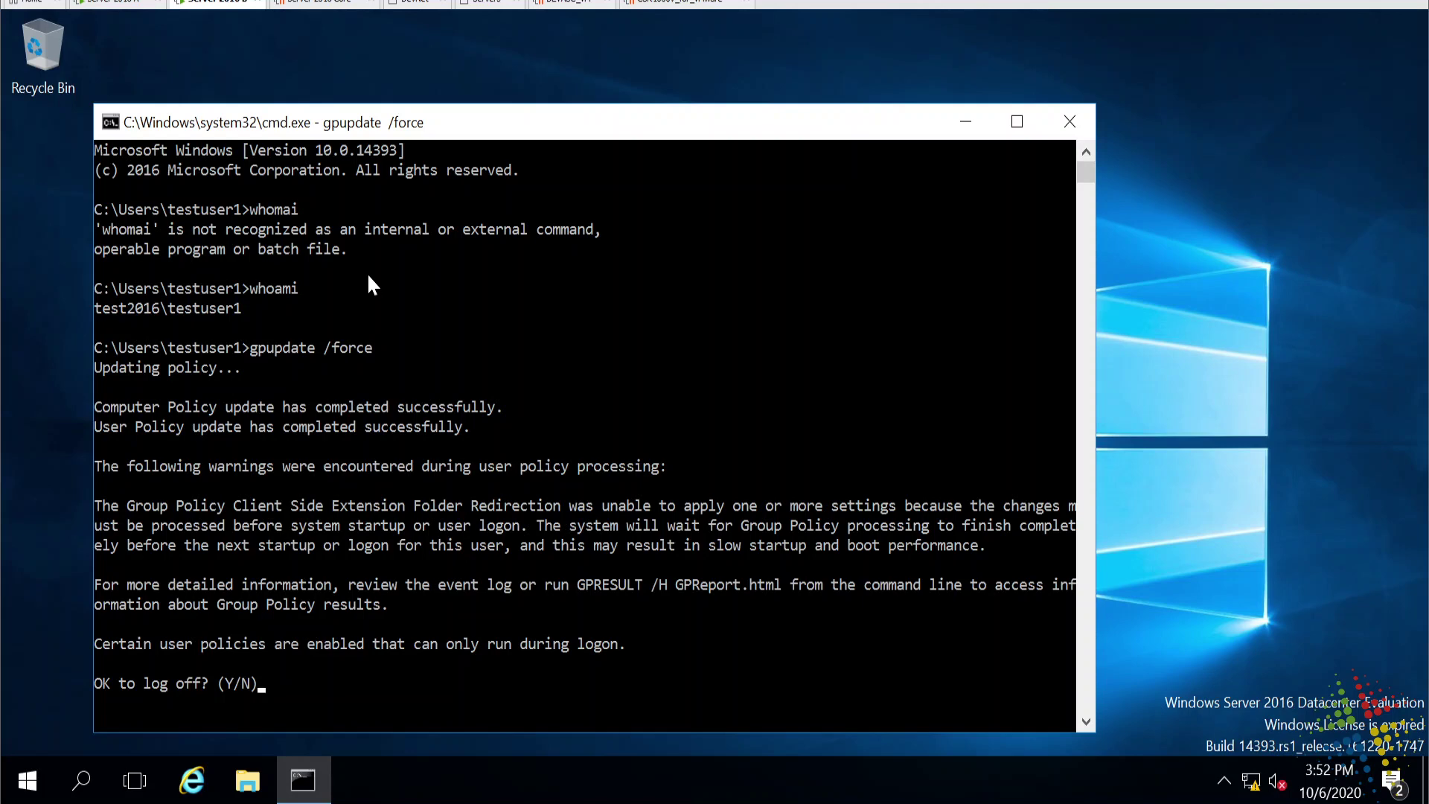
text(y)
key(Return)
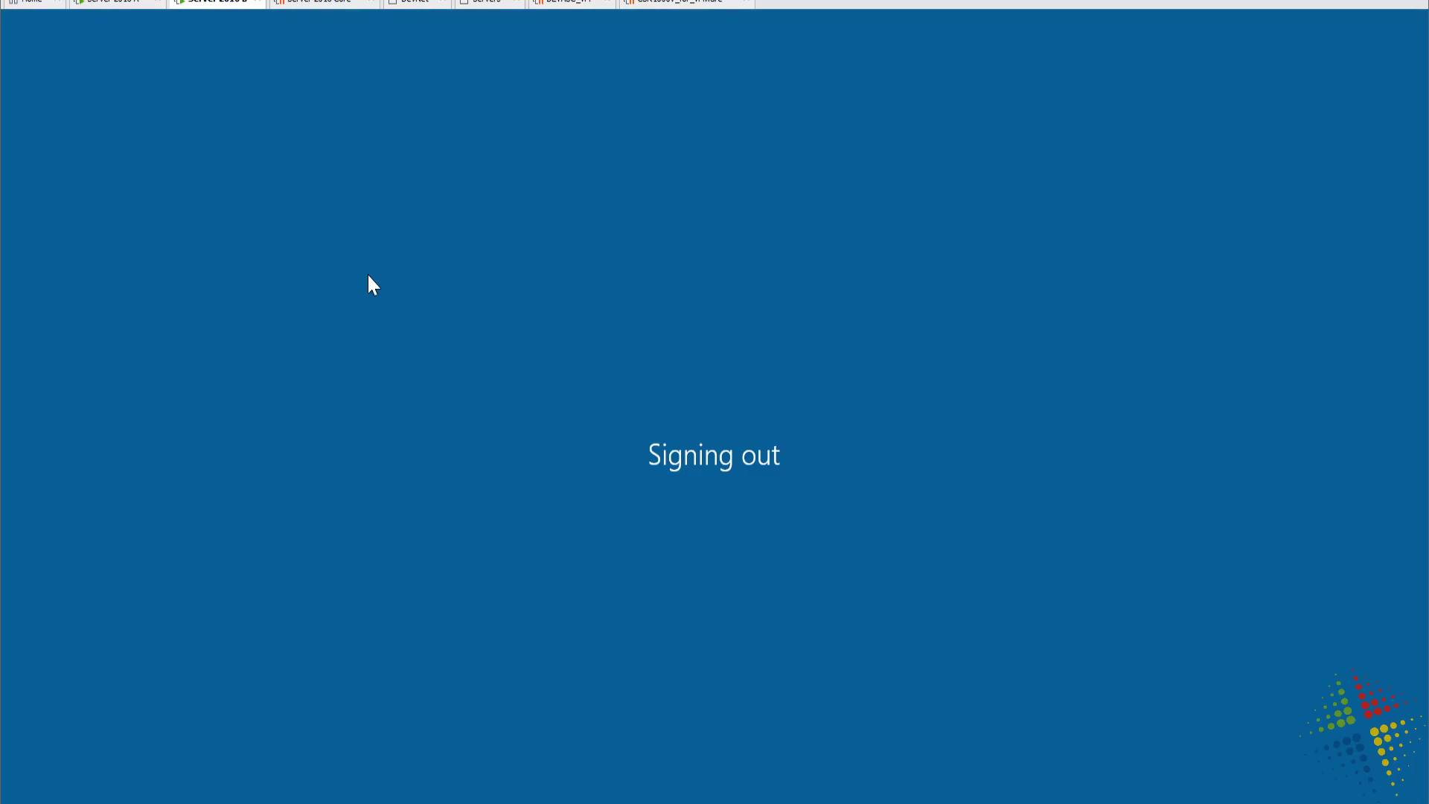
Force the sign-out to finish, then sign back in as the test user with the account password.
click(116, 3)
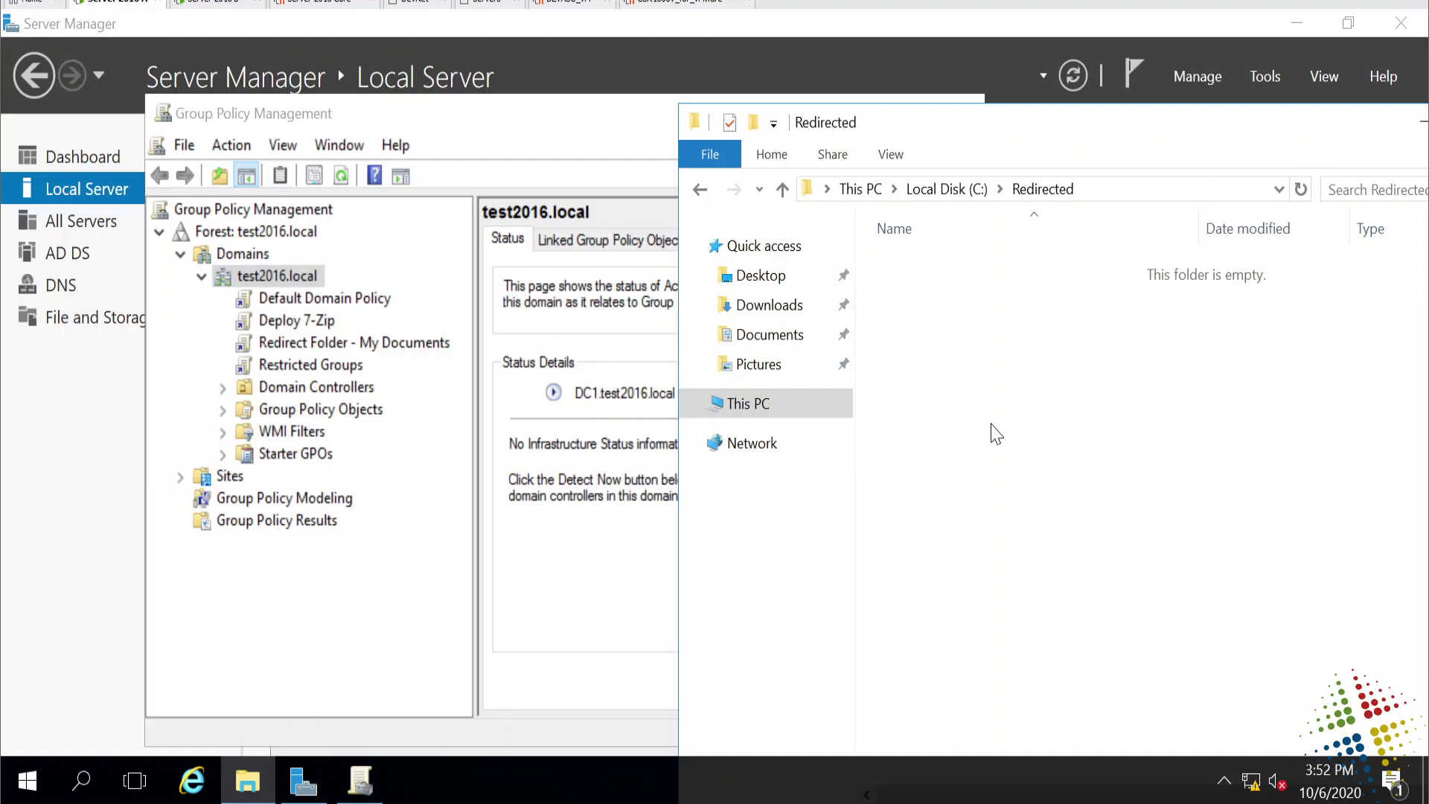
click(176, 3)
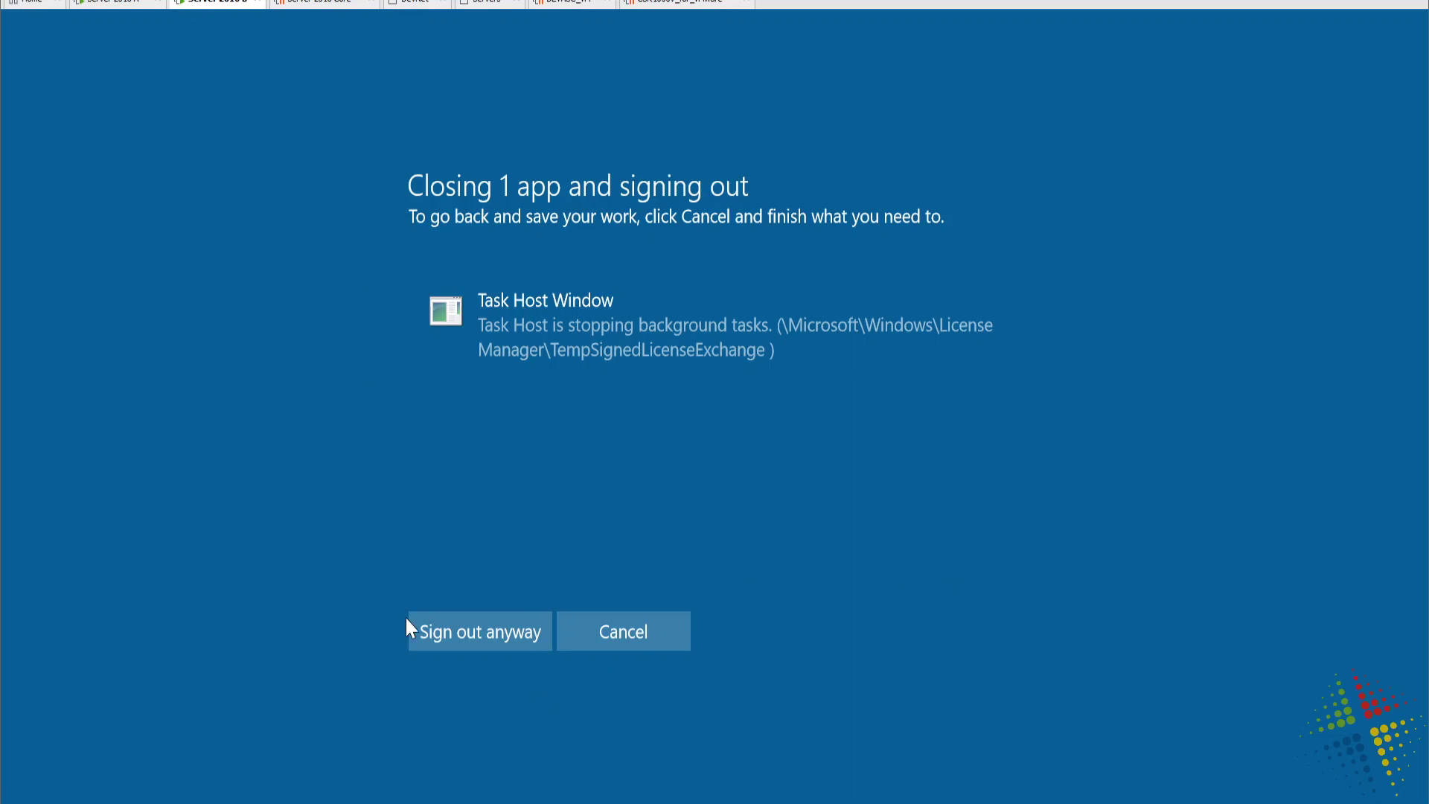
click(456, 629)
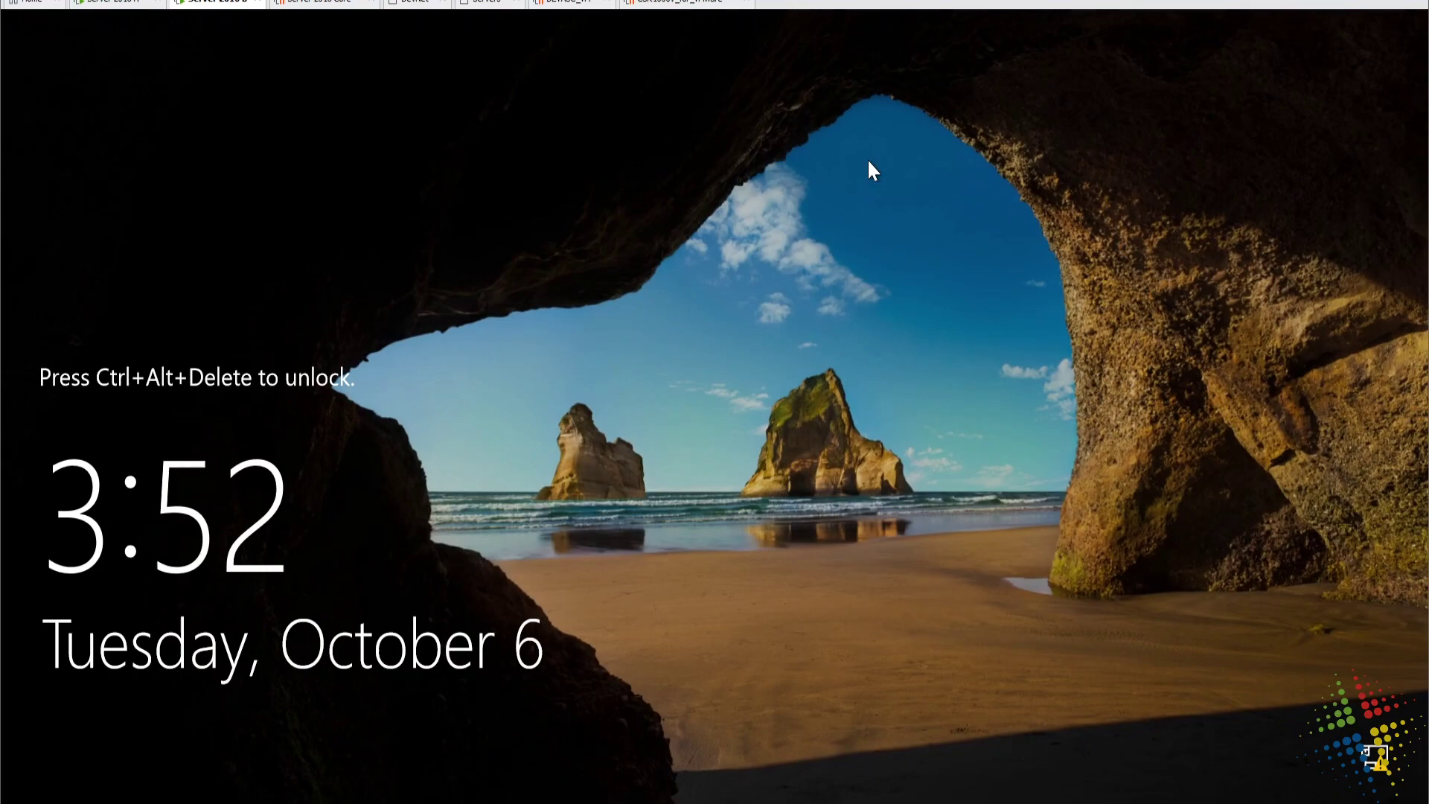
key(ctrl+alt+Delete)
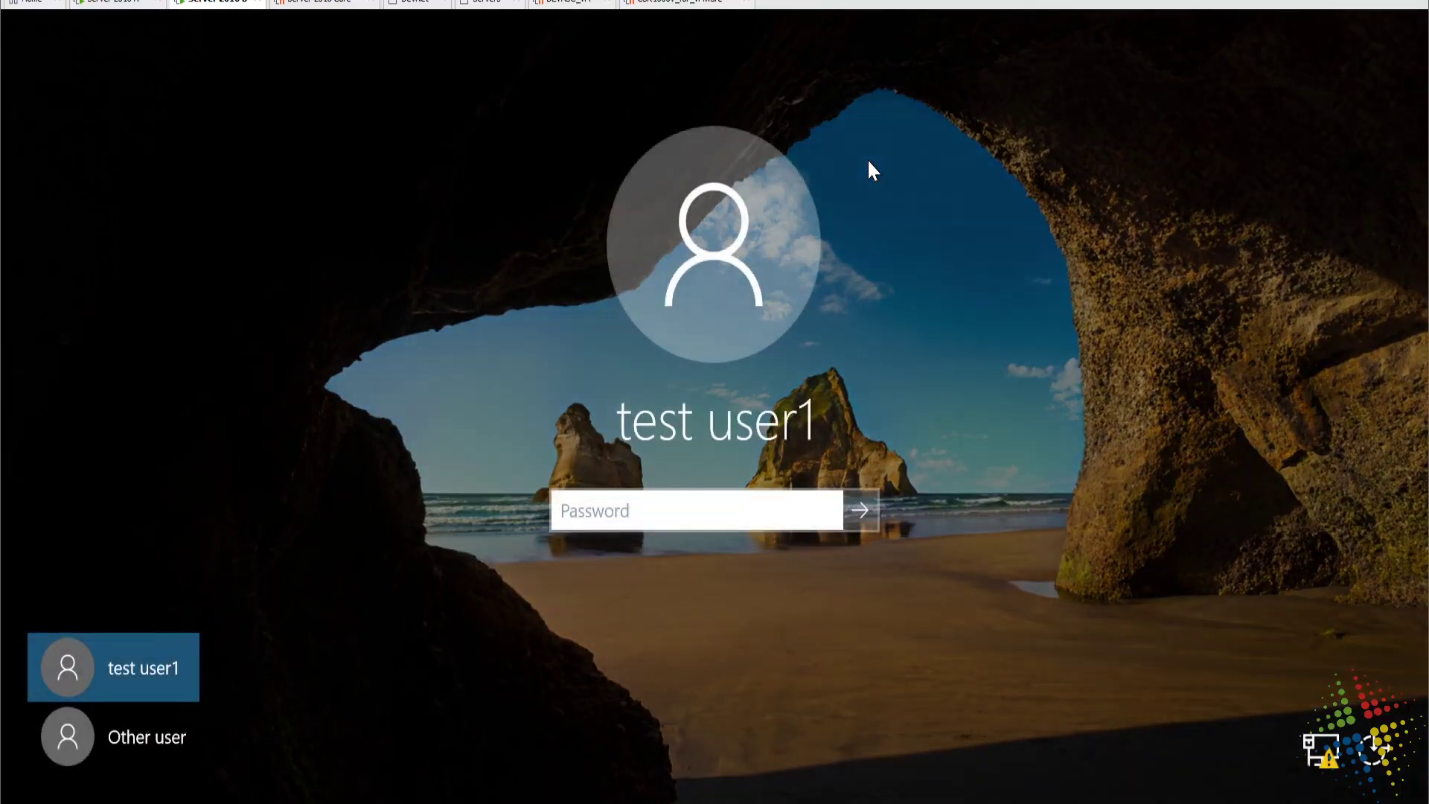
text(********)
key(Return)
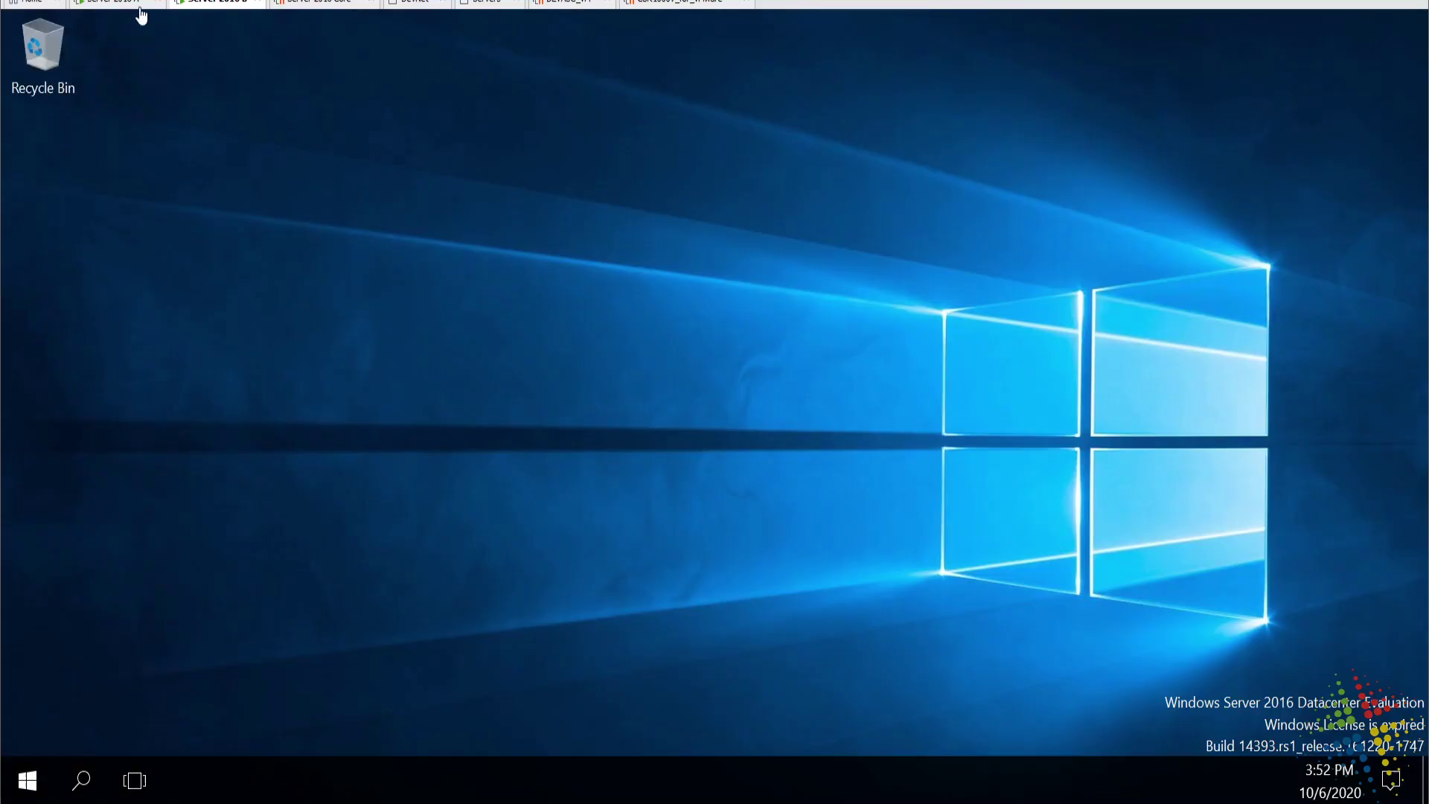
On the server, try opening C:\Redirected\testuser1\Documents, choose Continue, and dismiss the access-denied message.
click(120, 4)
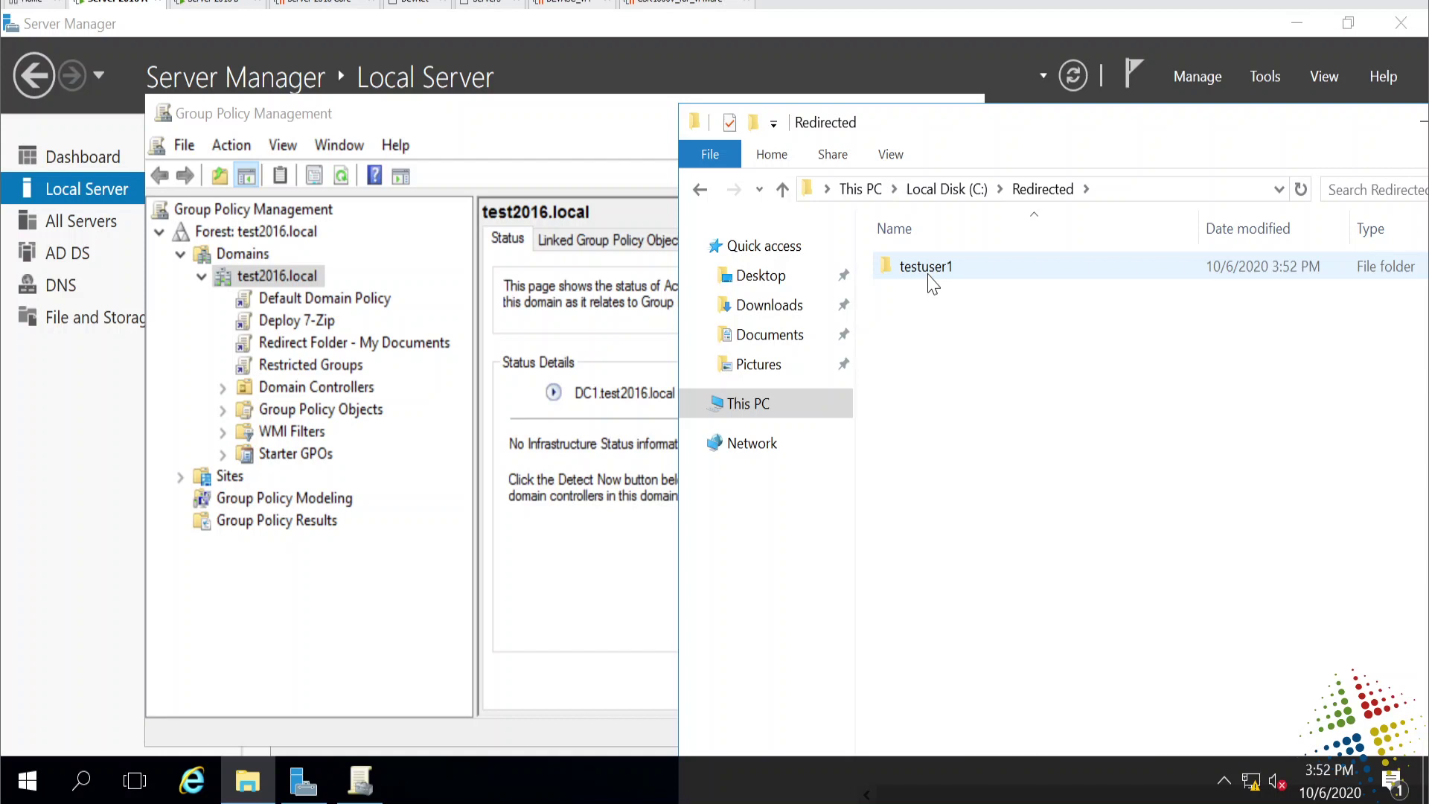
double_click(928, 277)
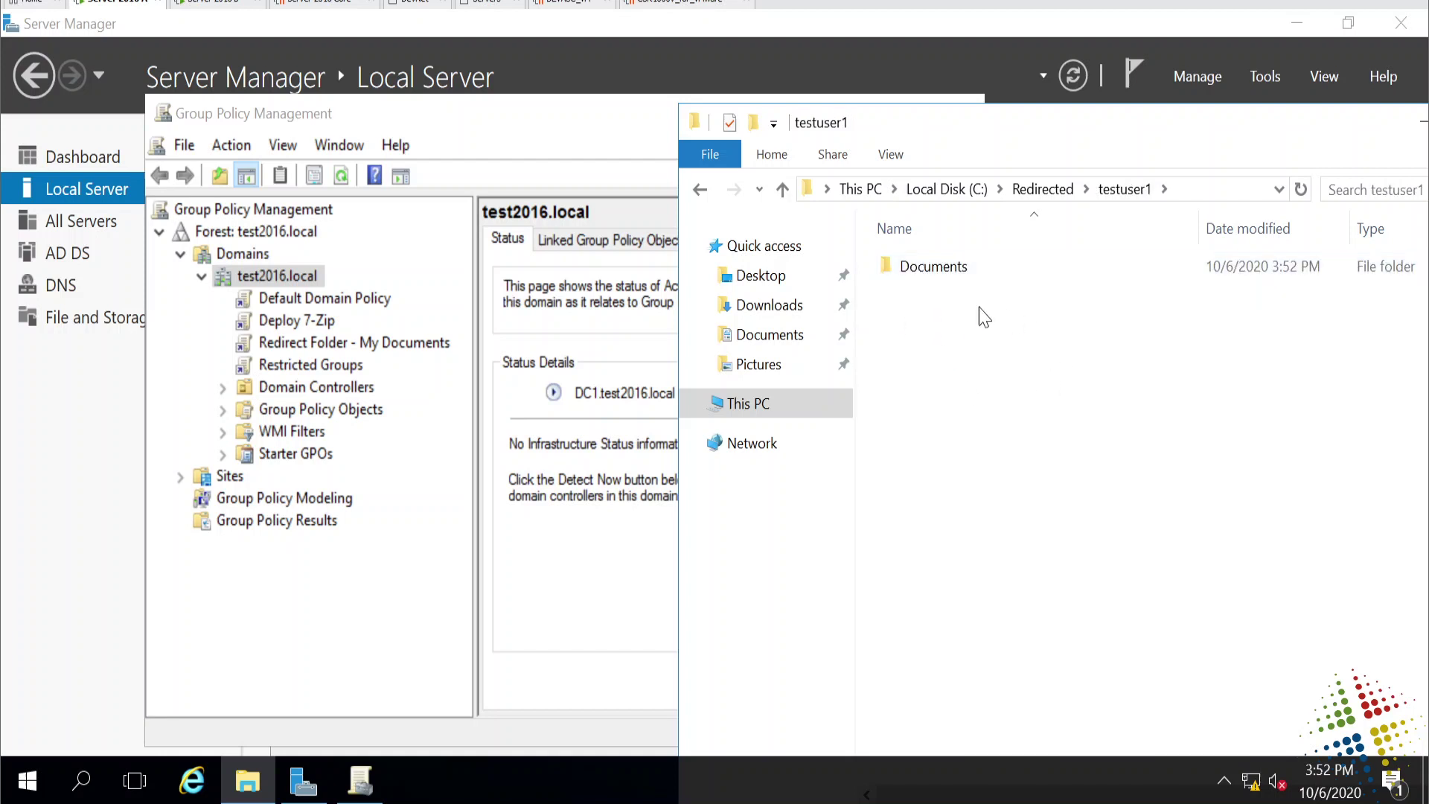
double_click(959, 277)
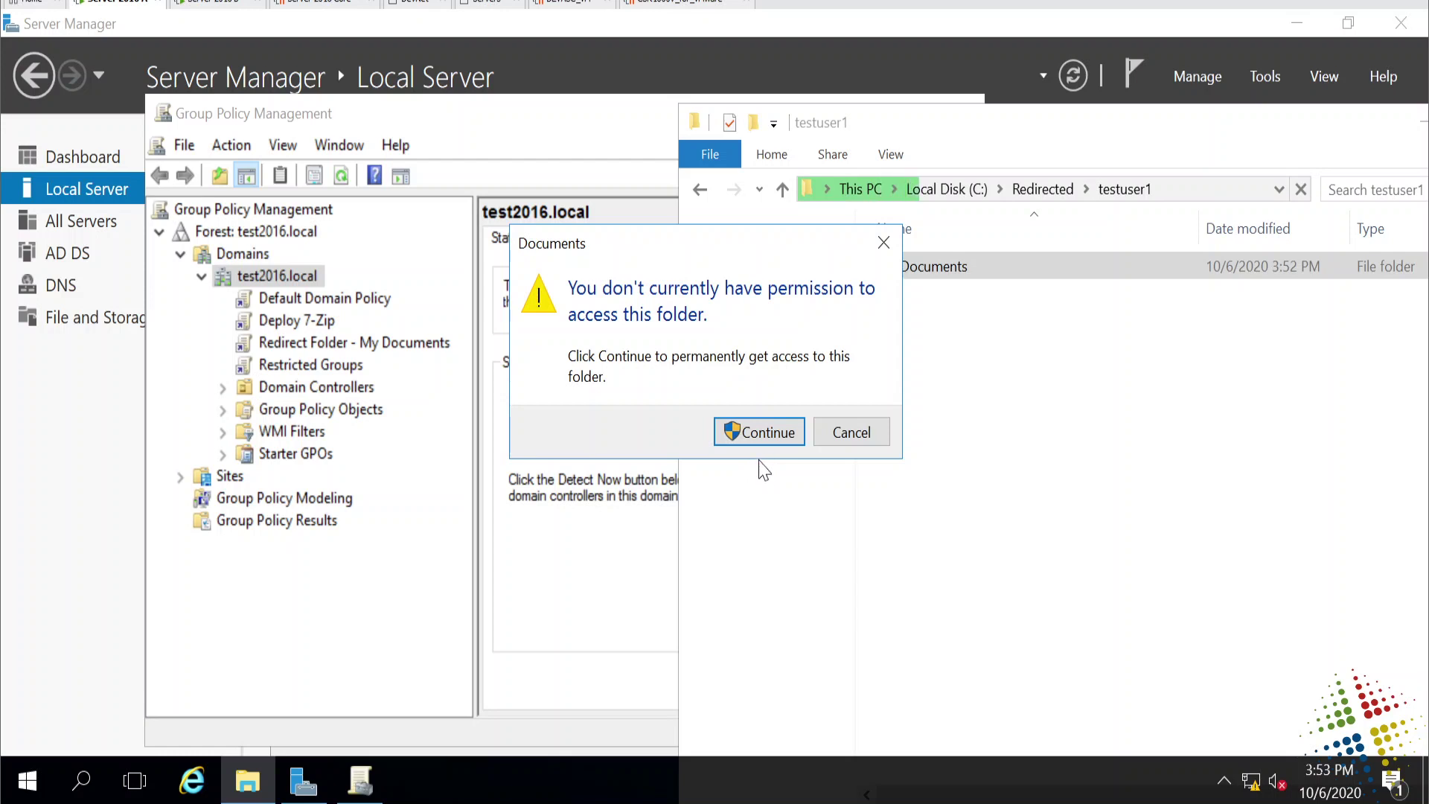
click(721, 435)
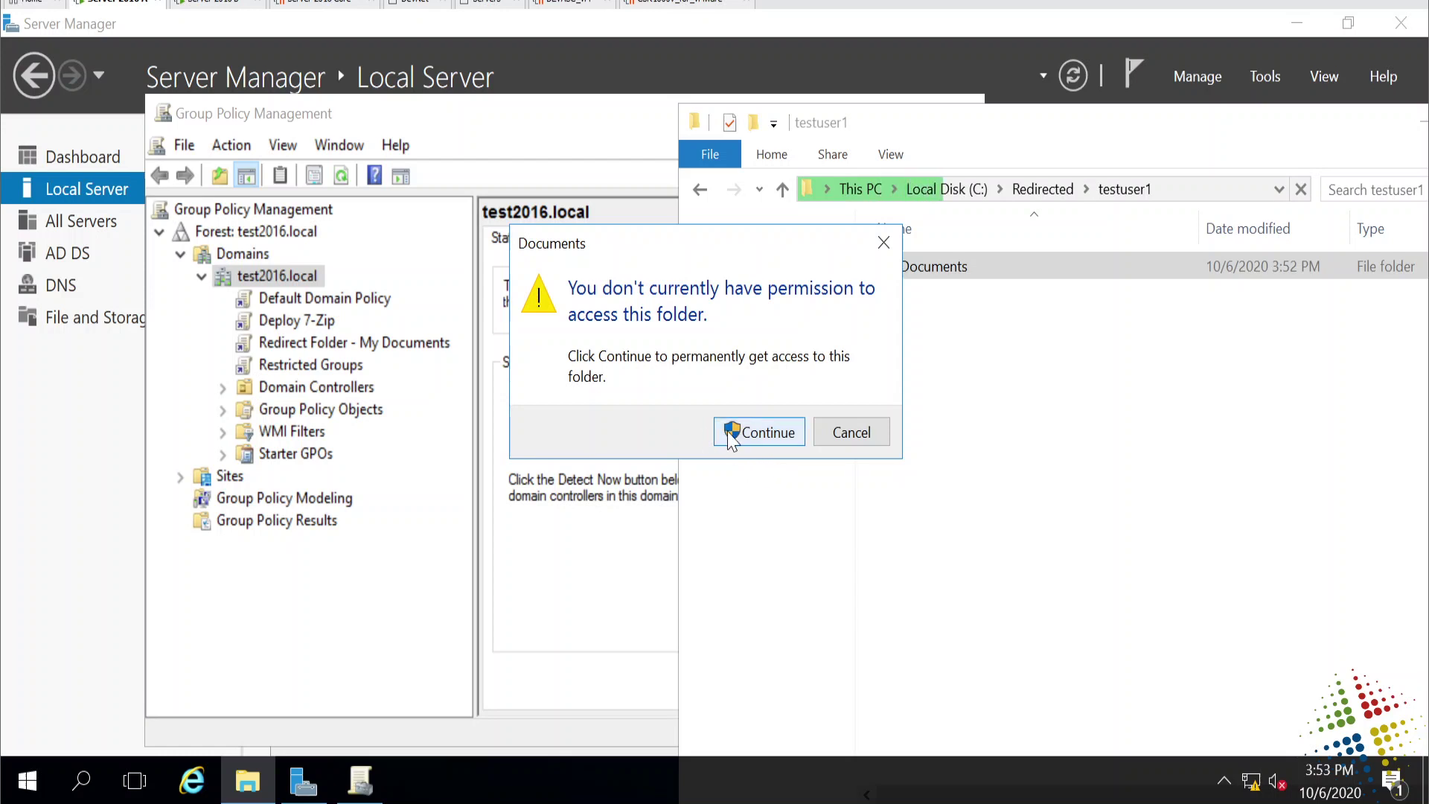
click(873, 439)
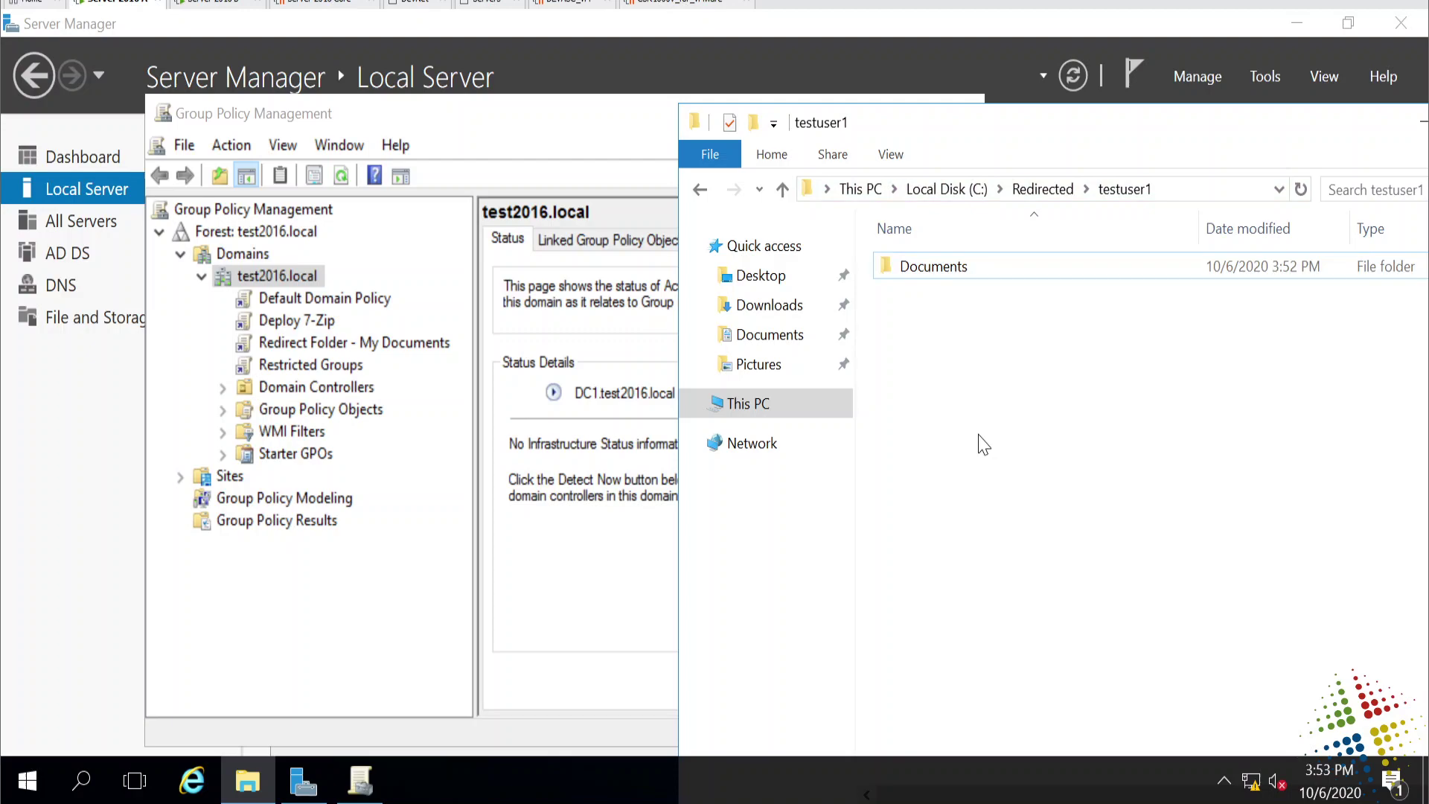
On the client, create a new text document named 'test file' in Documents.
click(230, 9)
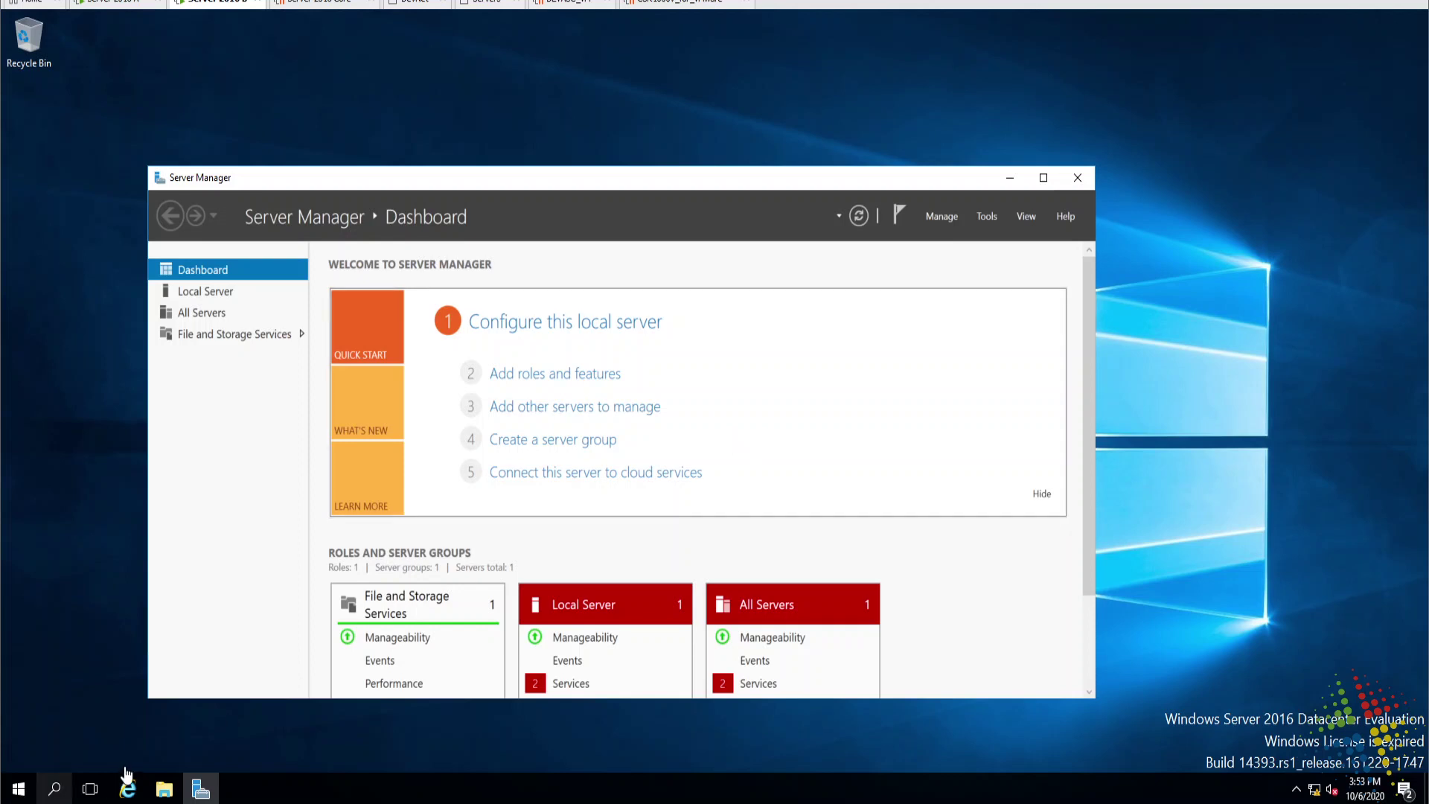
click(170, 795)
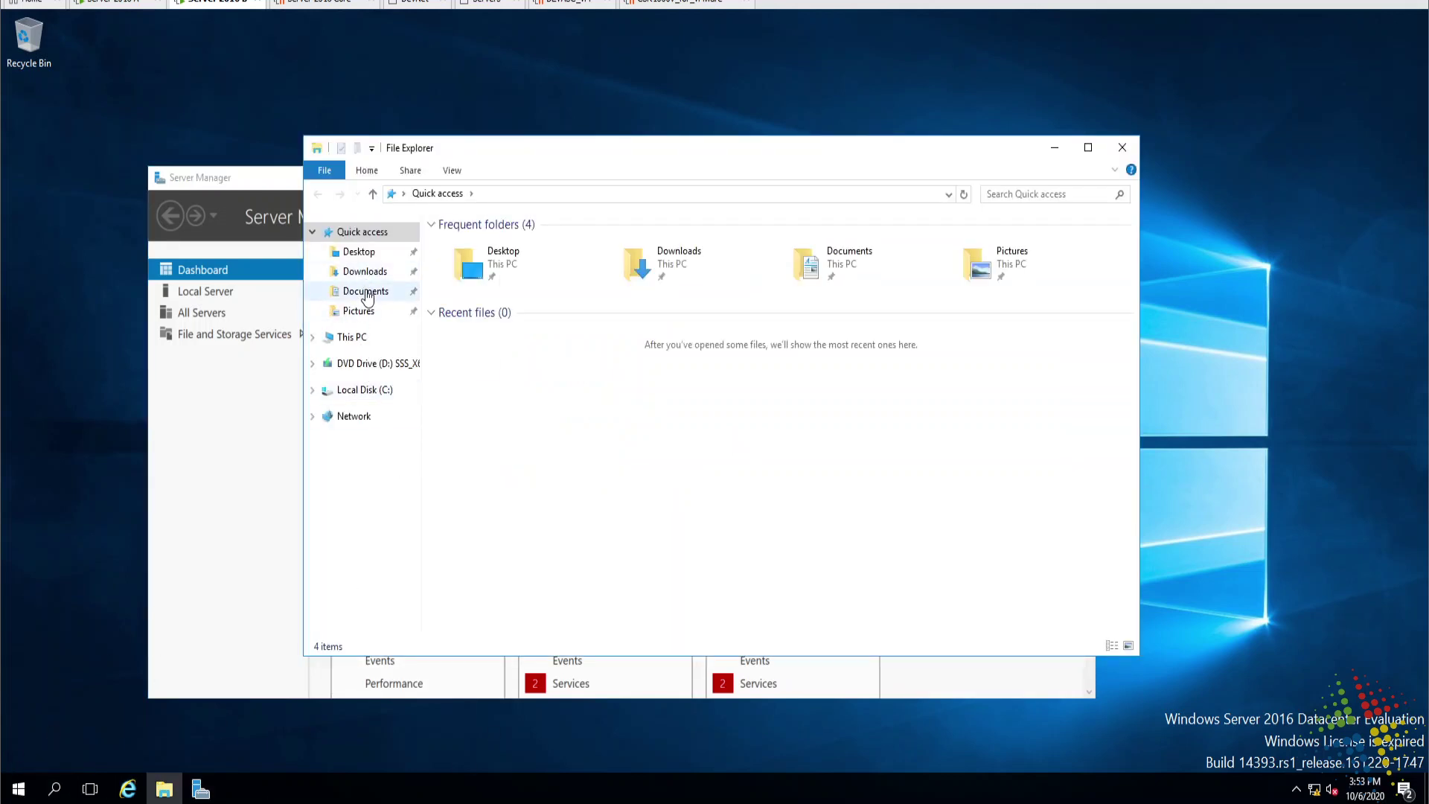
click(366, 291)
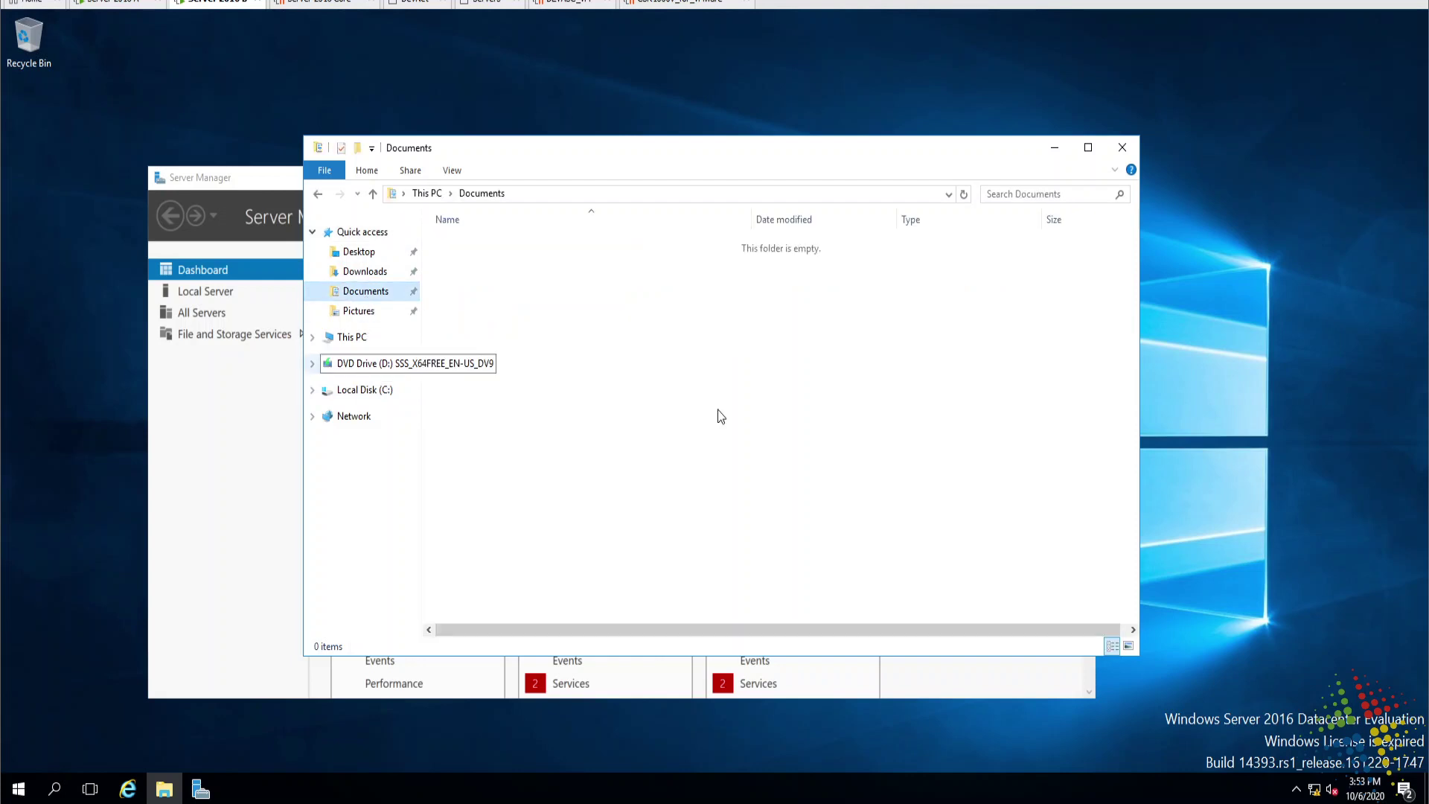
right_click(818, 382)
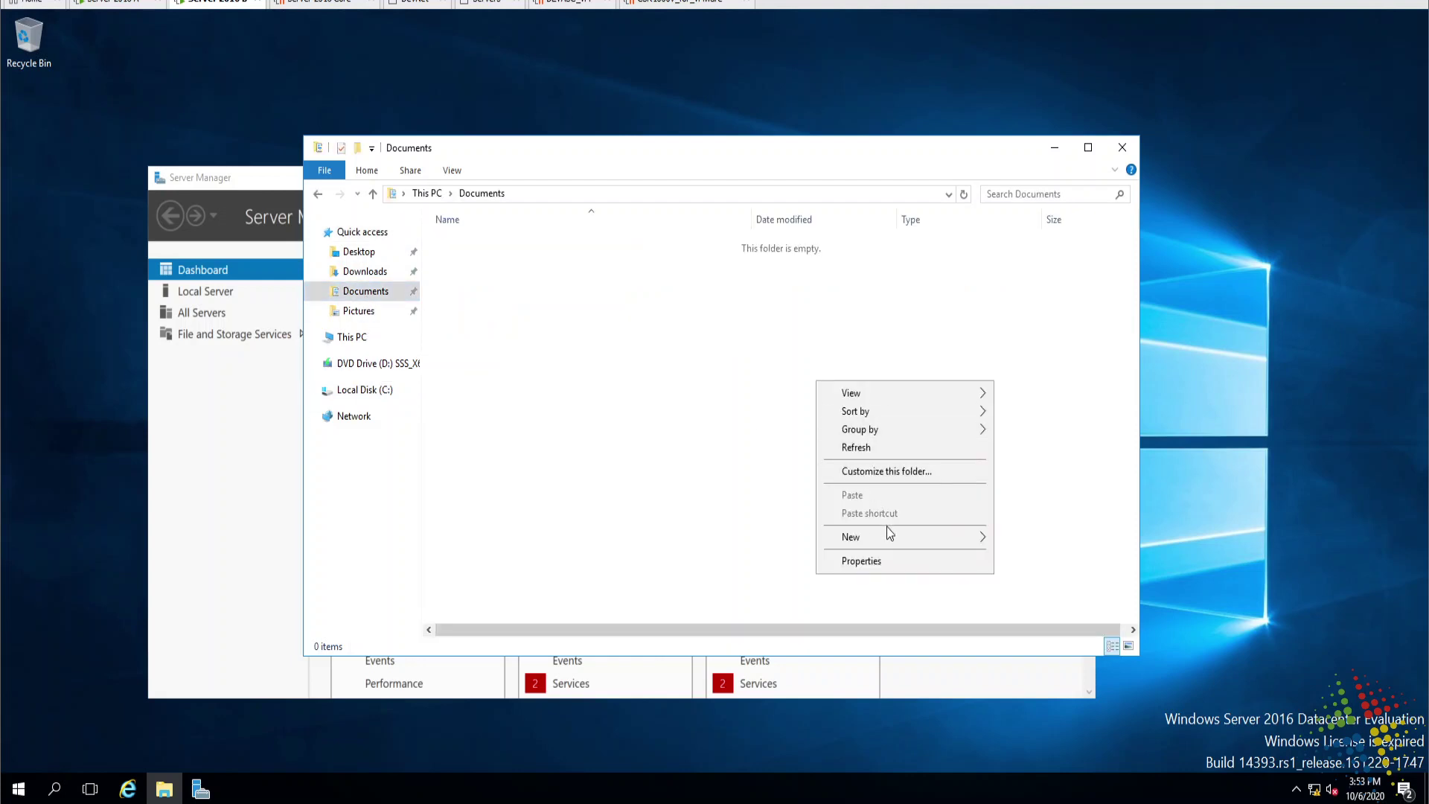
mouse_move(891, 534)
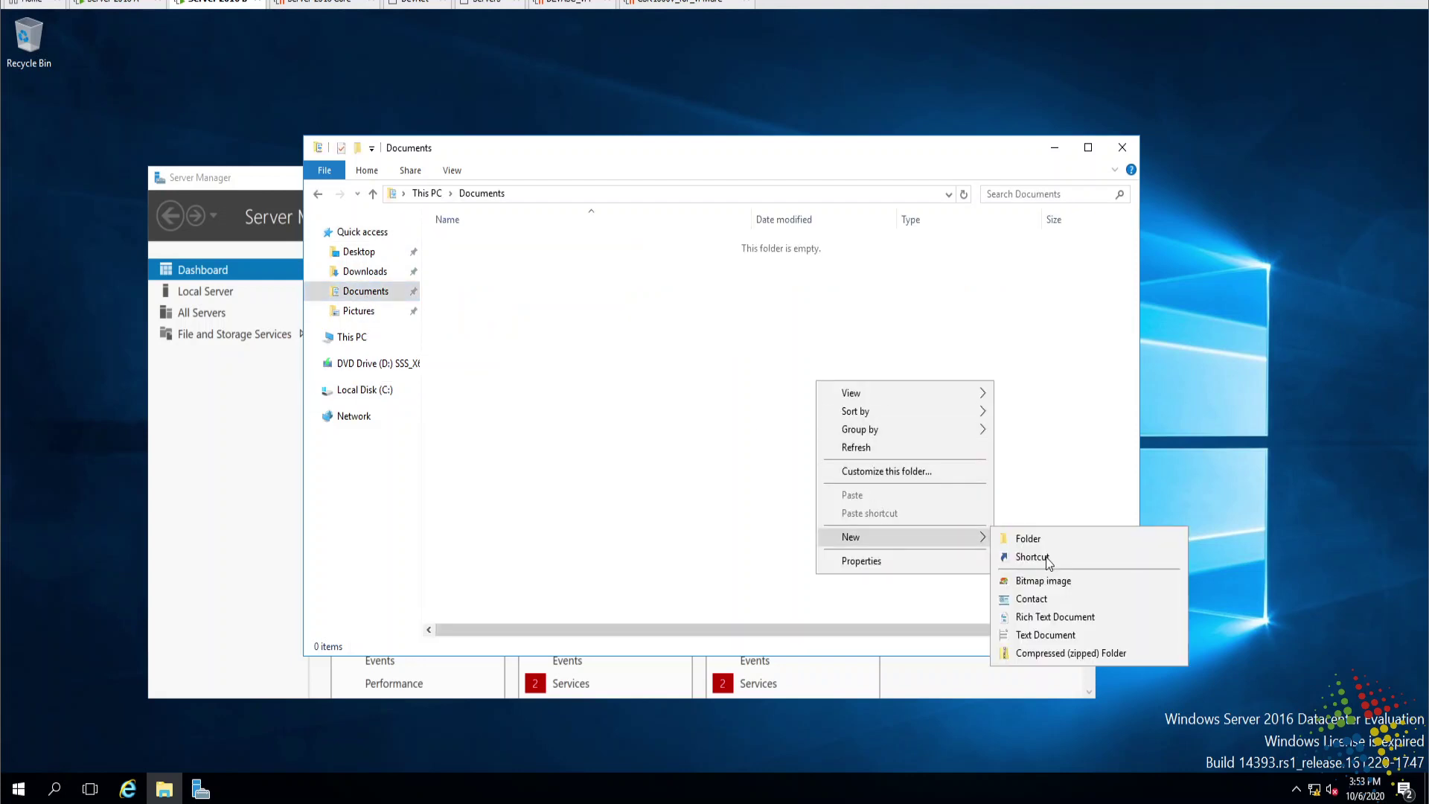
click(1061, 634)
text(test file)
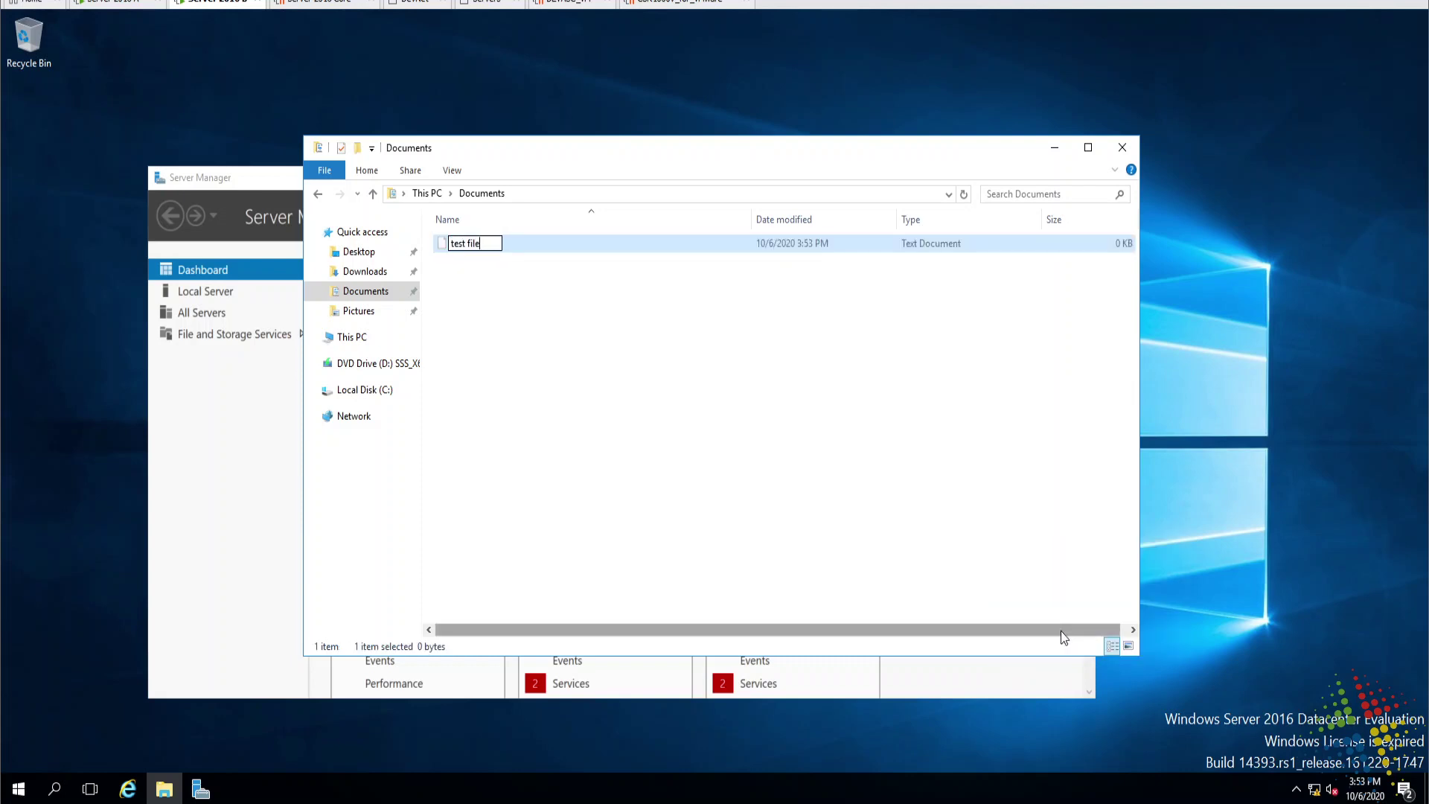
key(Return)
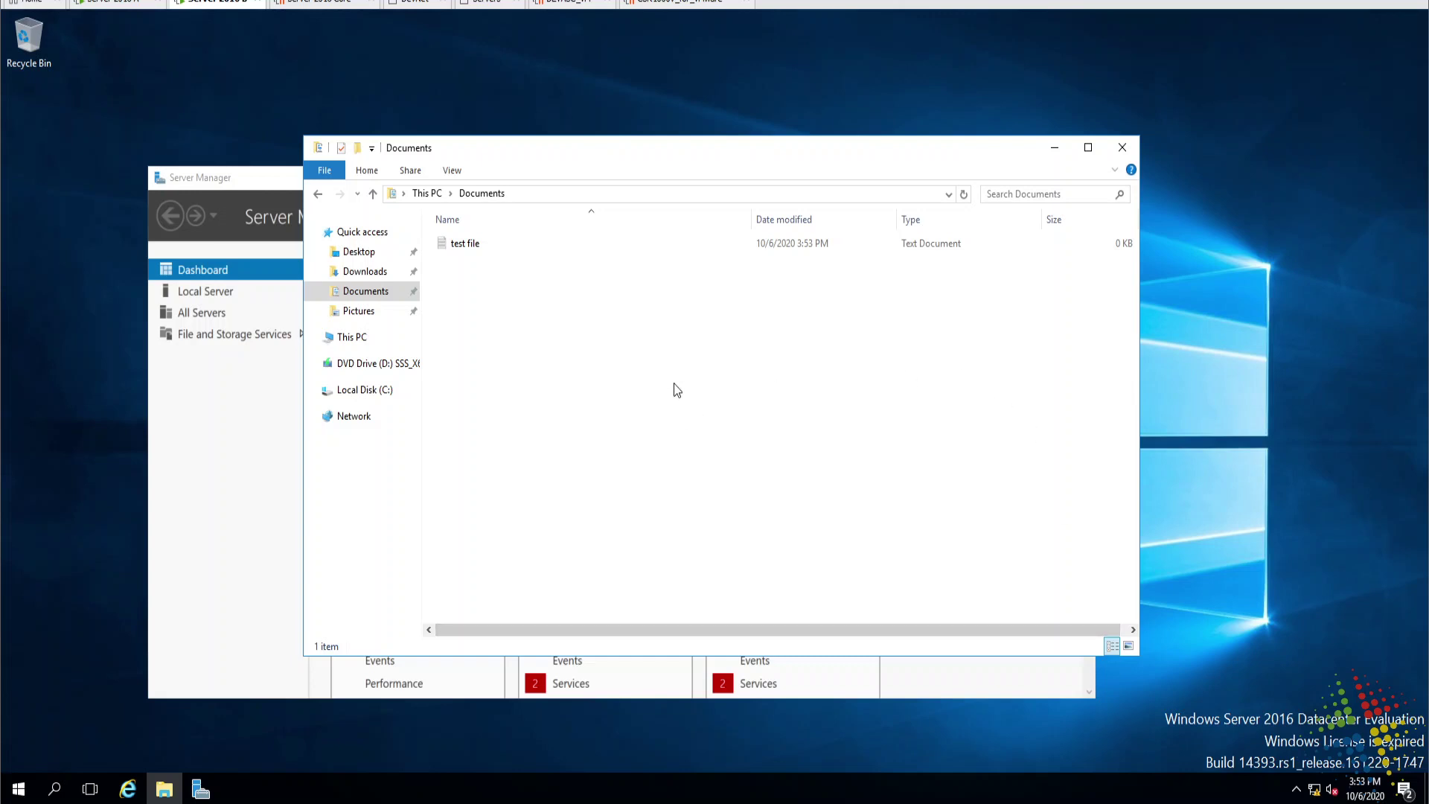
In the Documents folder's advanced security settings, change the owner to Administrator.
click(124, 3)
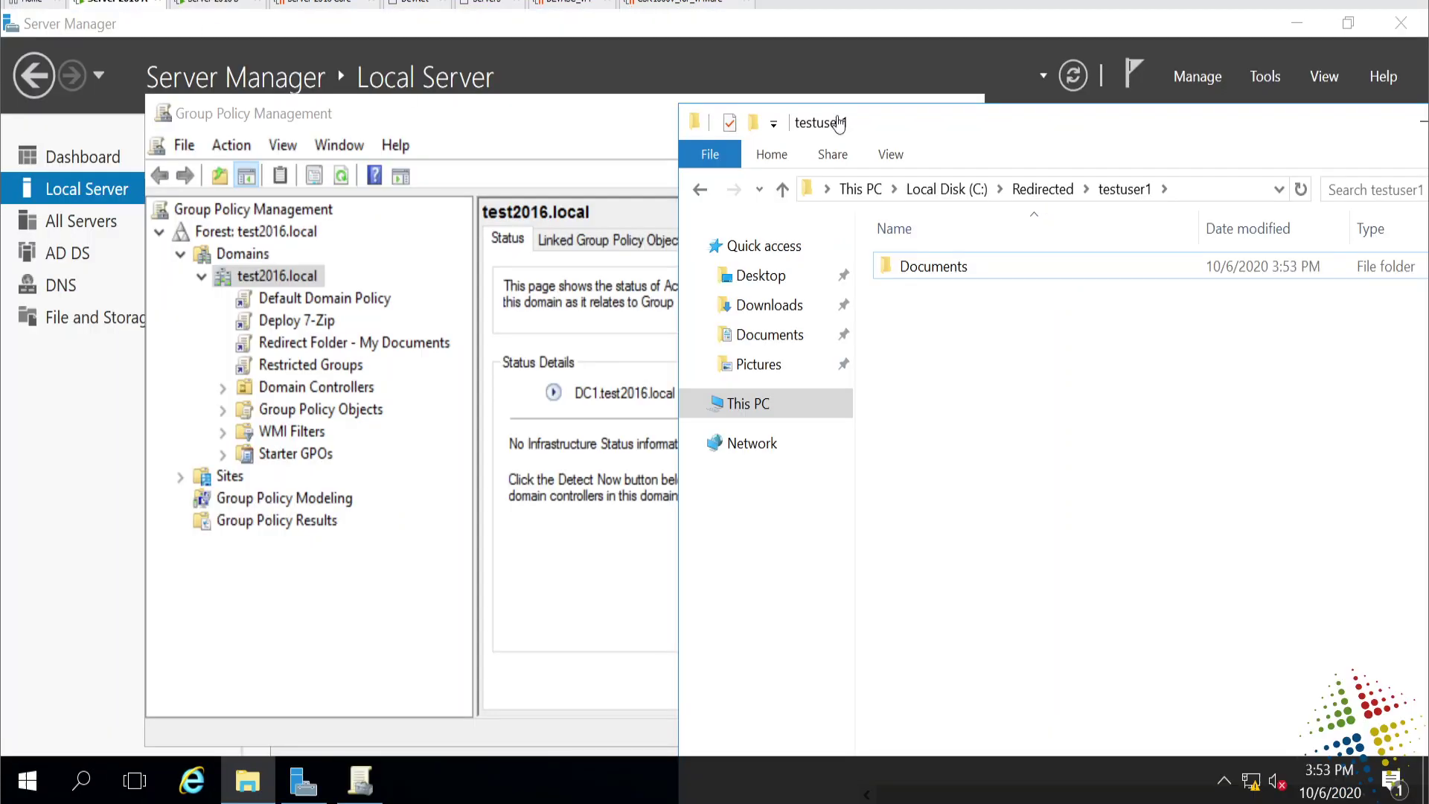
right_click(944, 270)
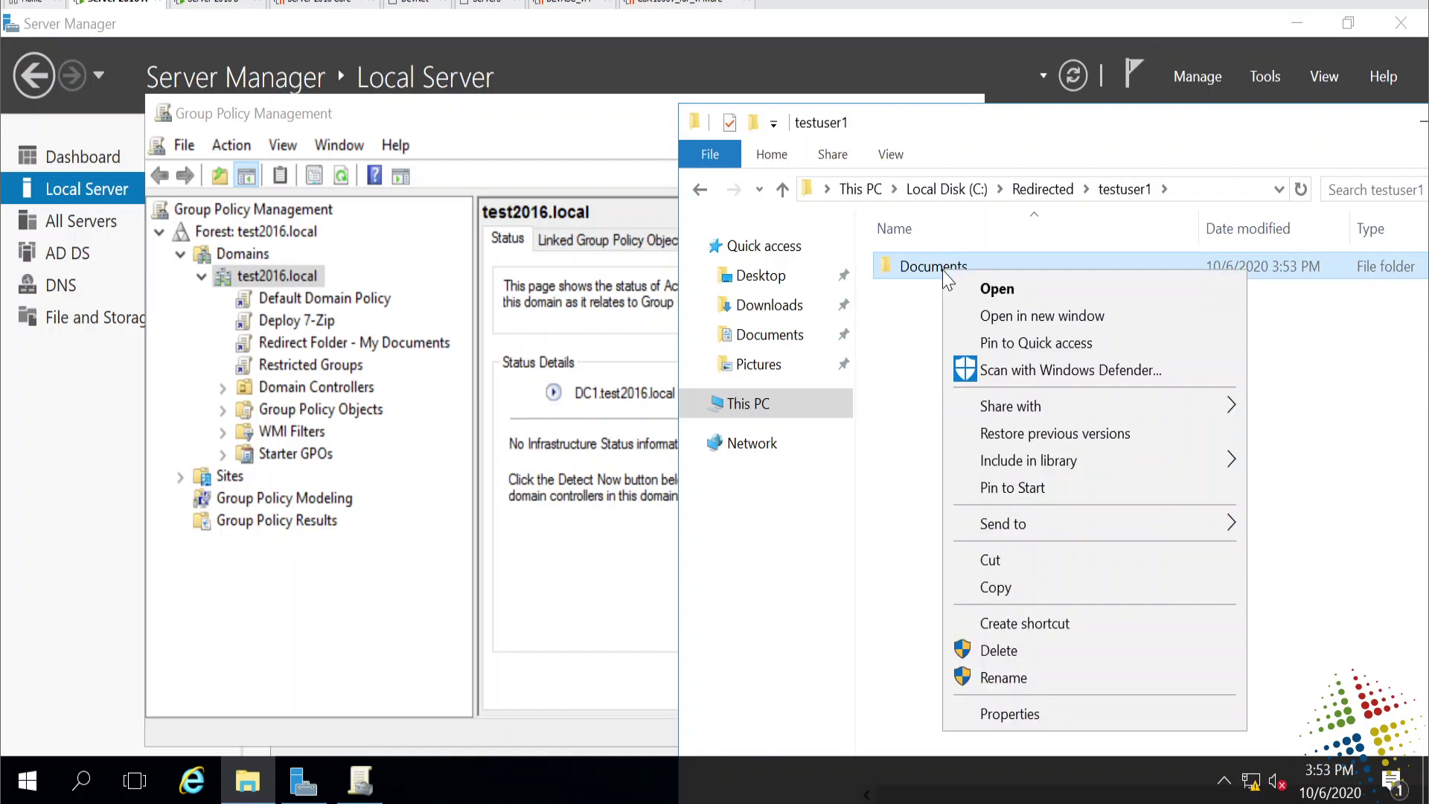
click(997, 716)
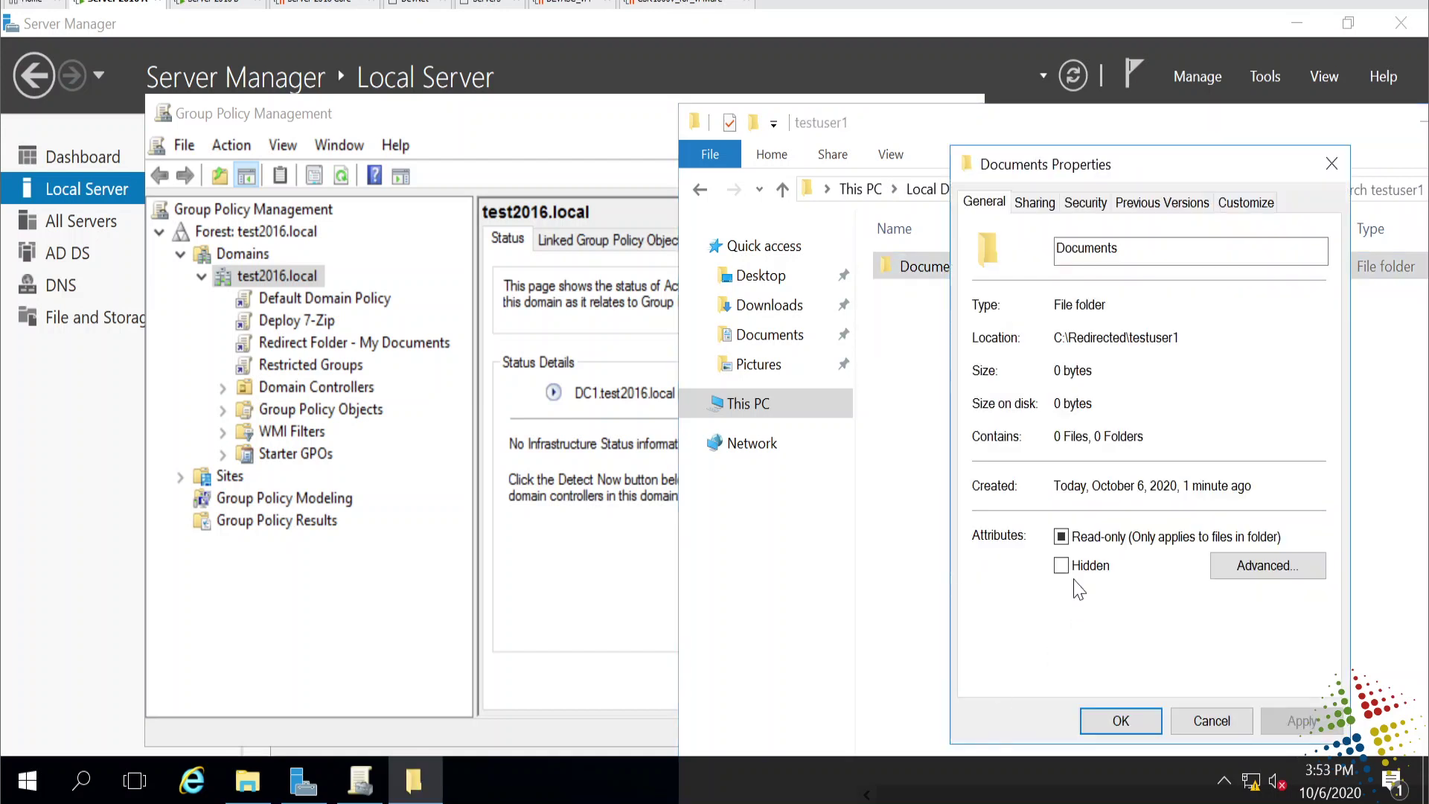
click(1087, 212)
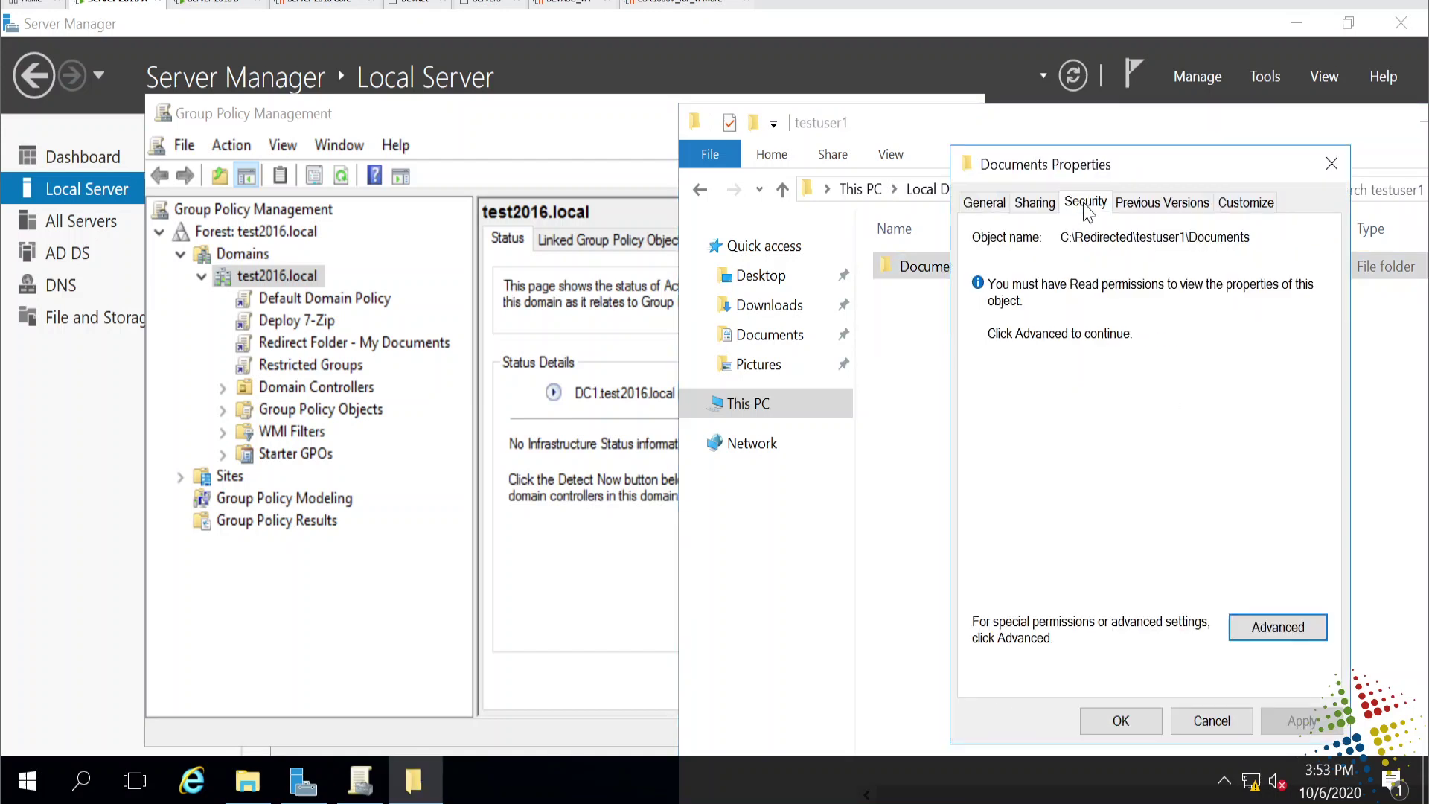
click(1278, 629)
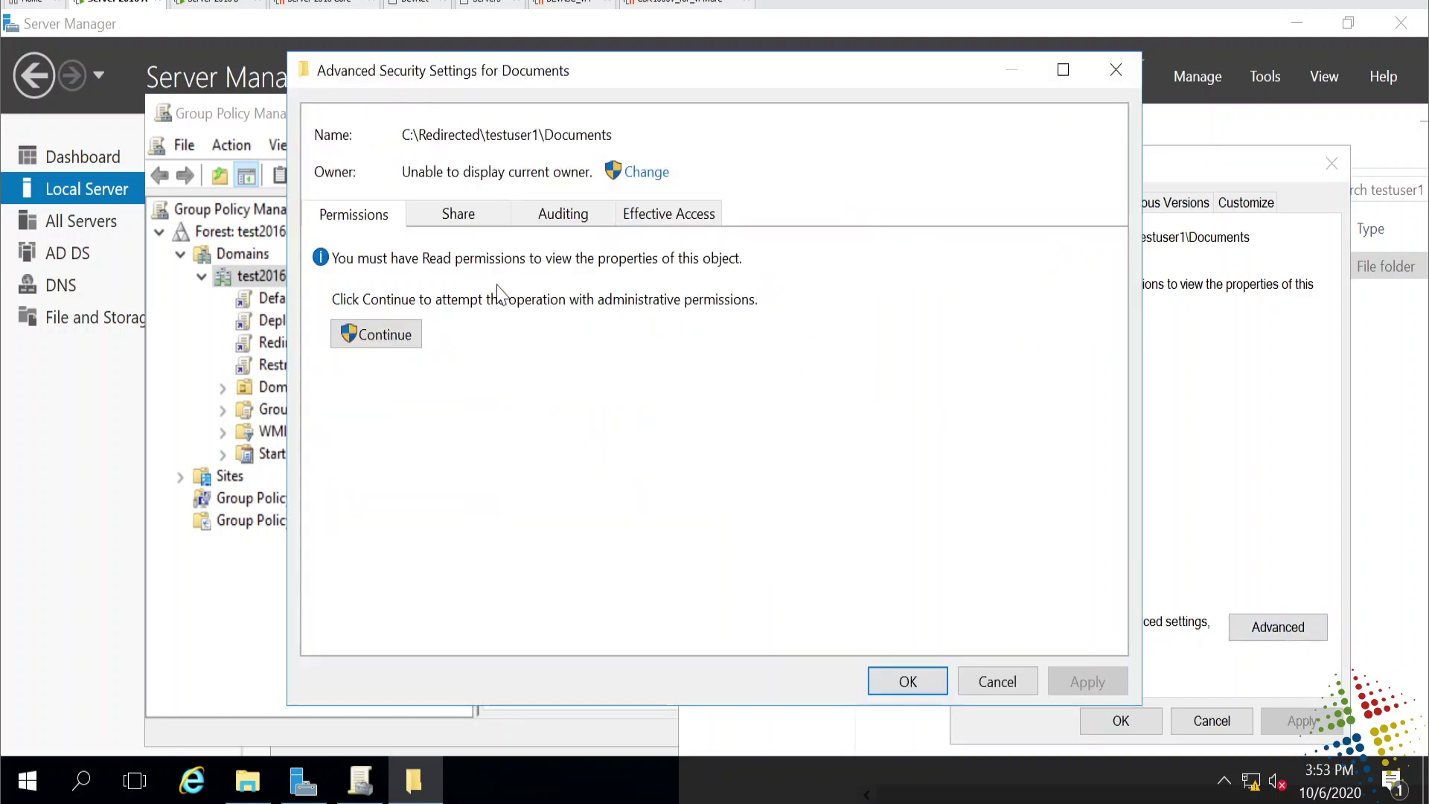
click(632, 172)
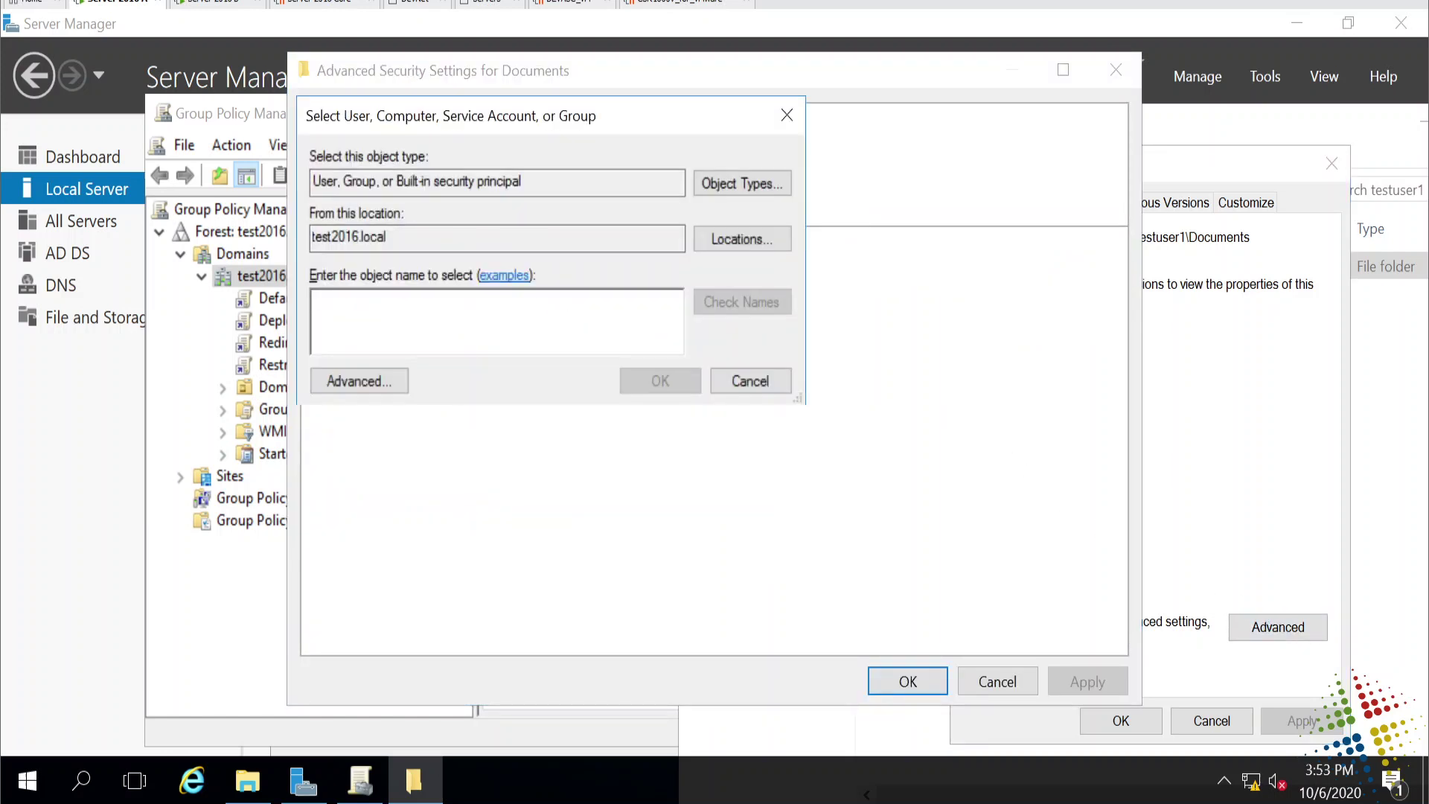
text(administra)
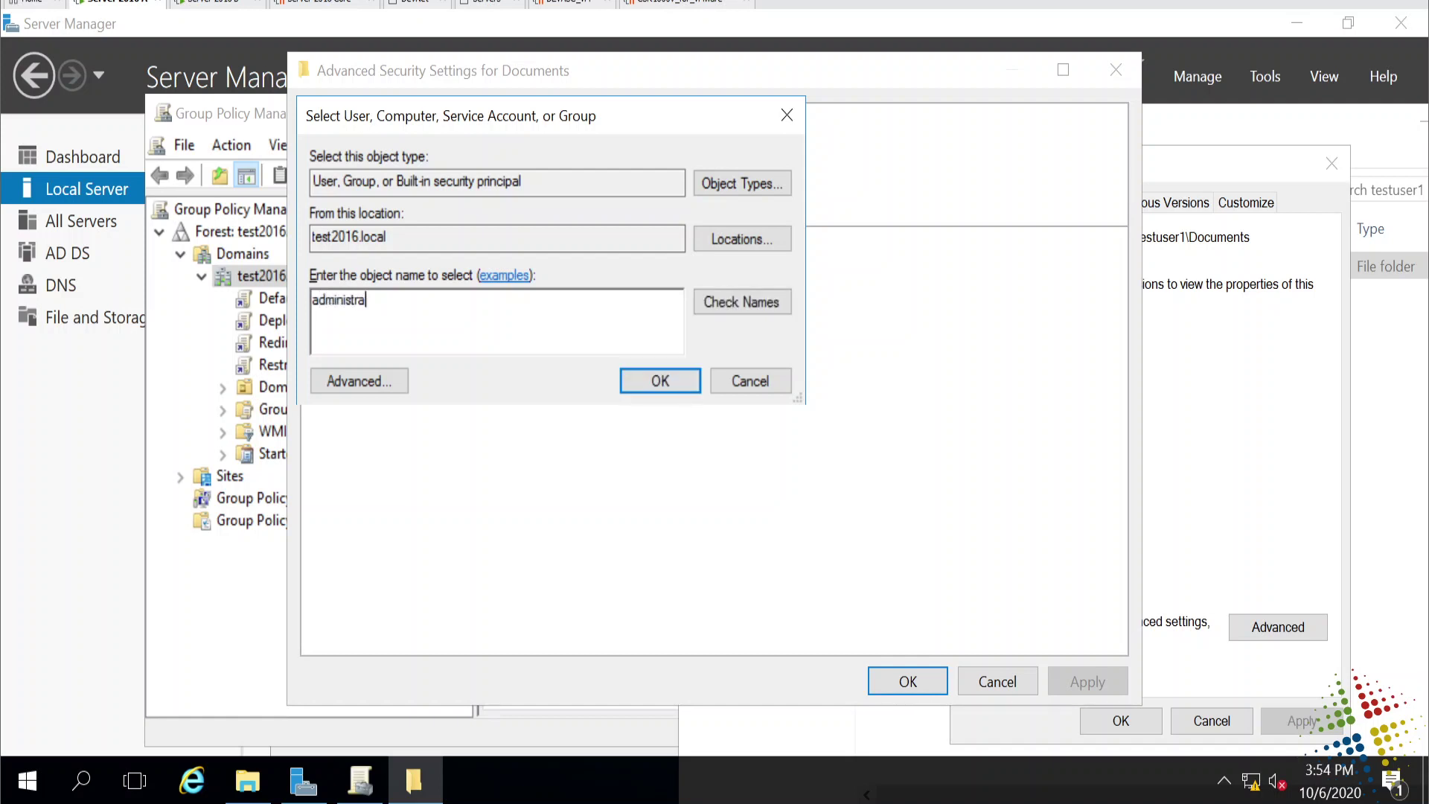
text(tor)
key(Return)
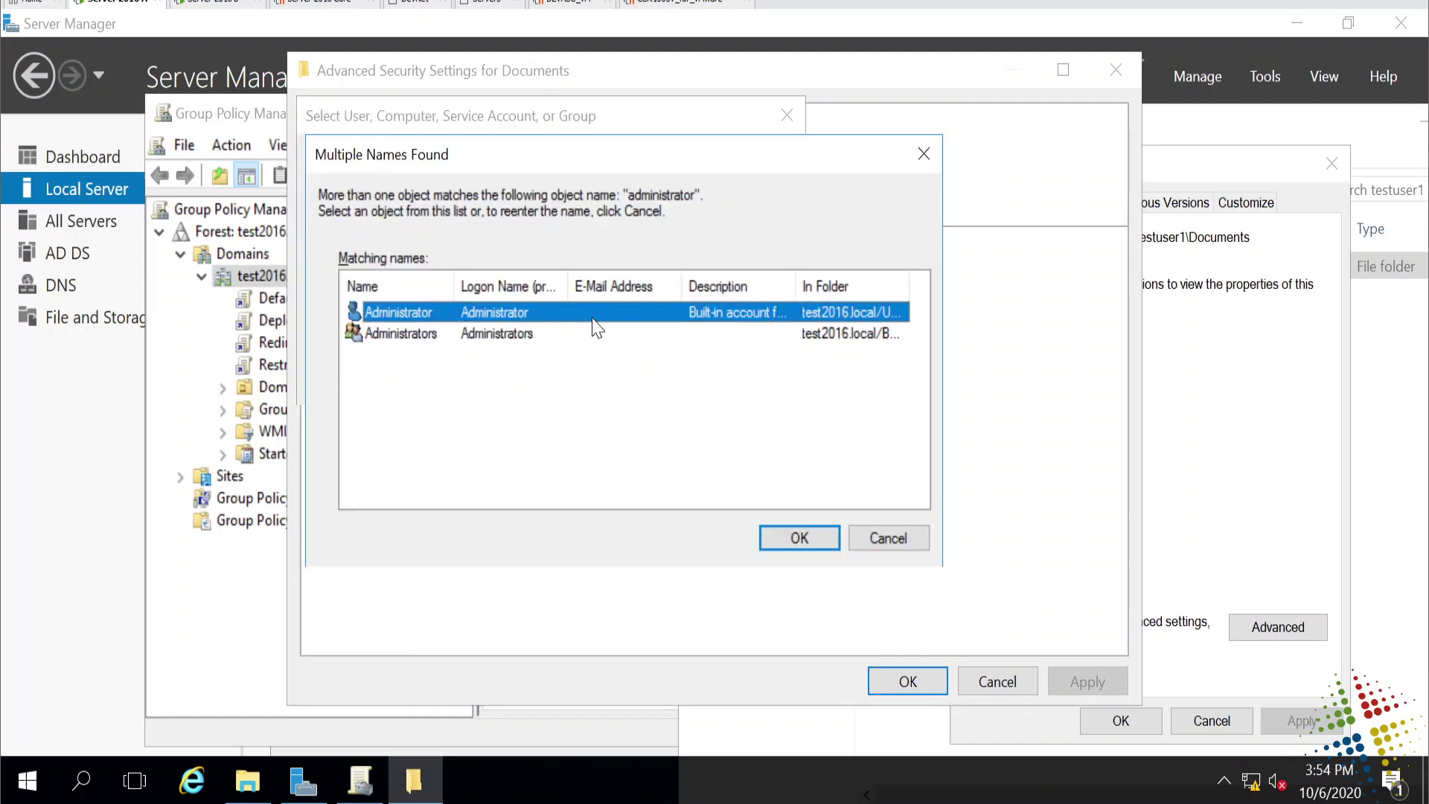
click(786, 539)
Replace the owner on subcontainers and objects, apply, and accept full control permissions.
click(408, 199)
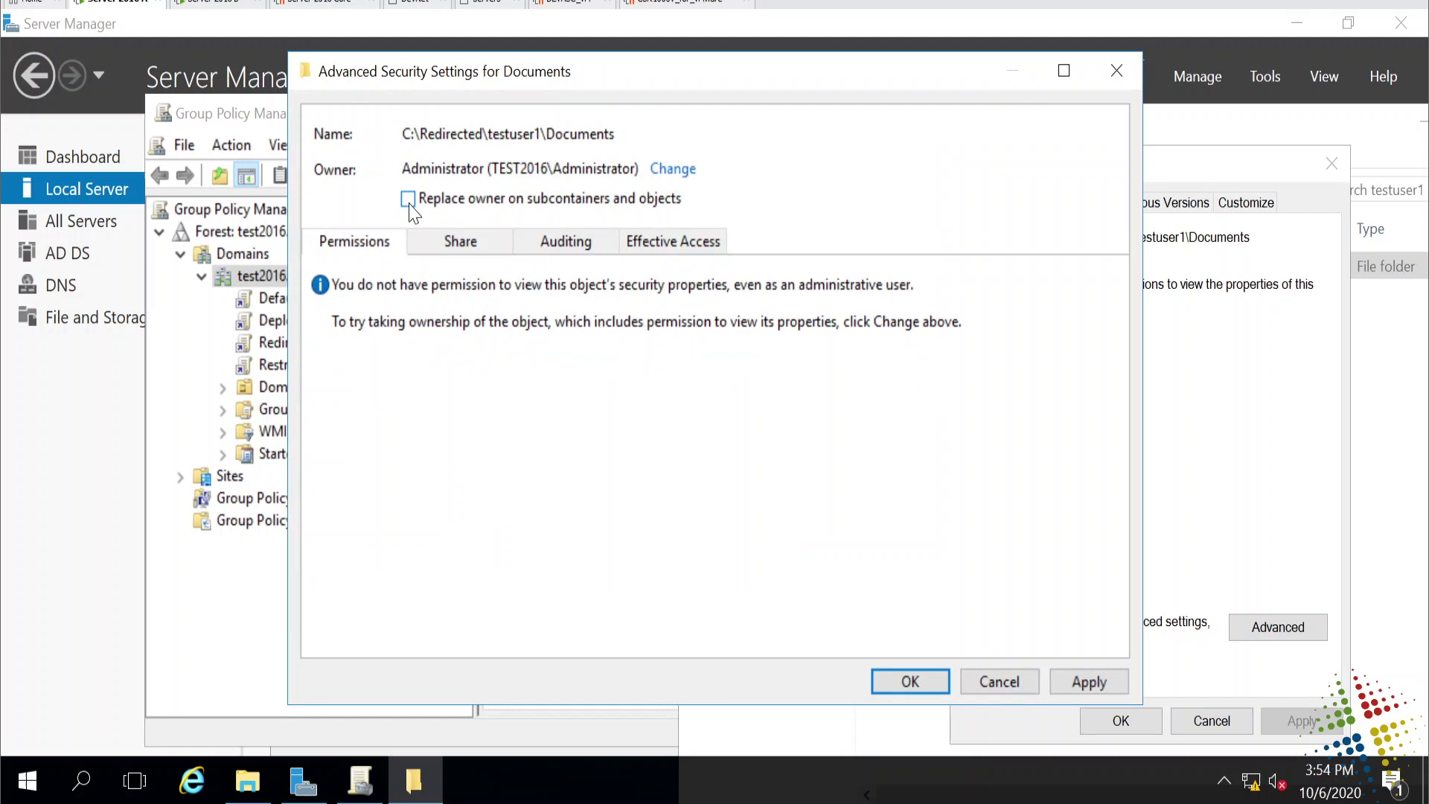
click(1087, 682)
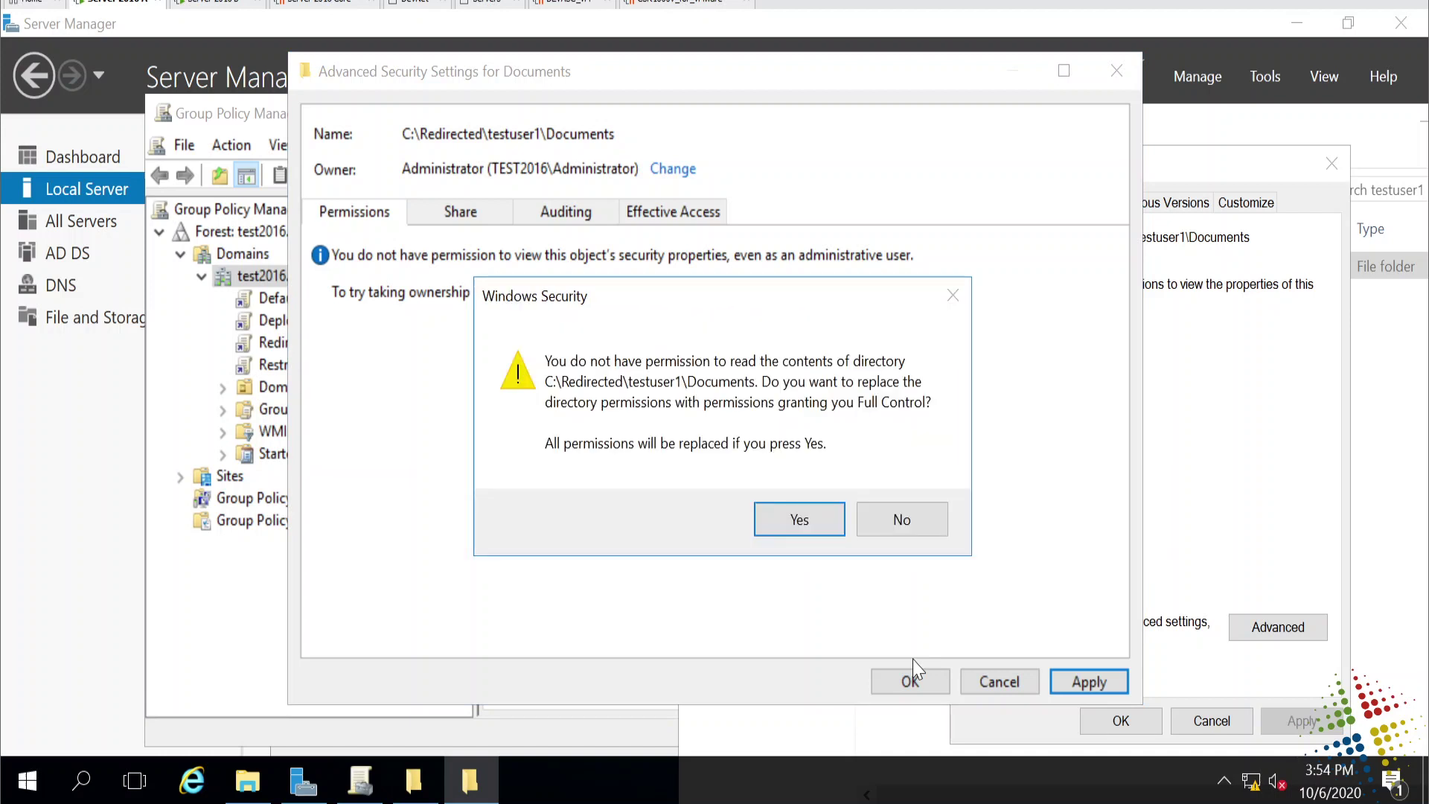
click(801, 524)
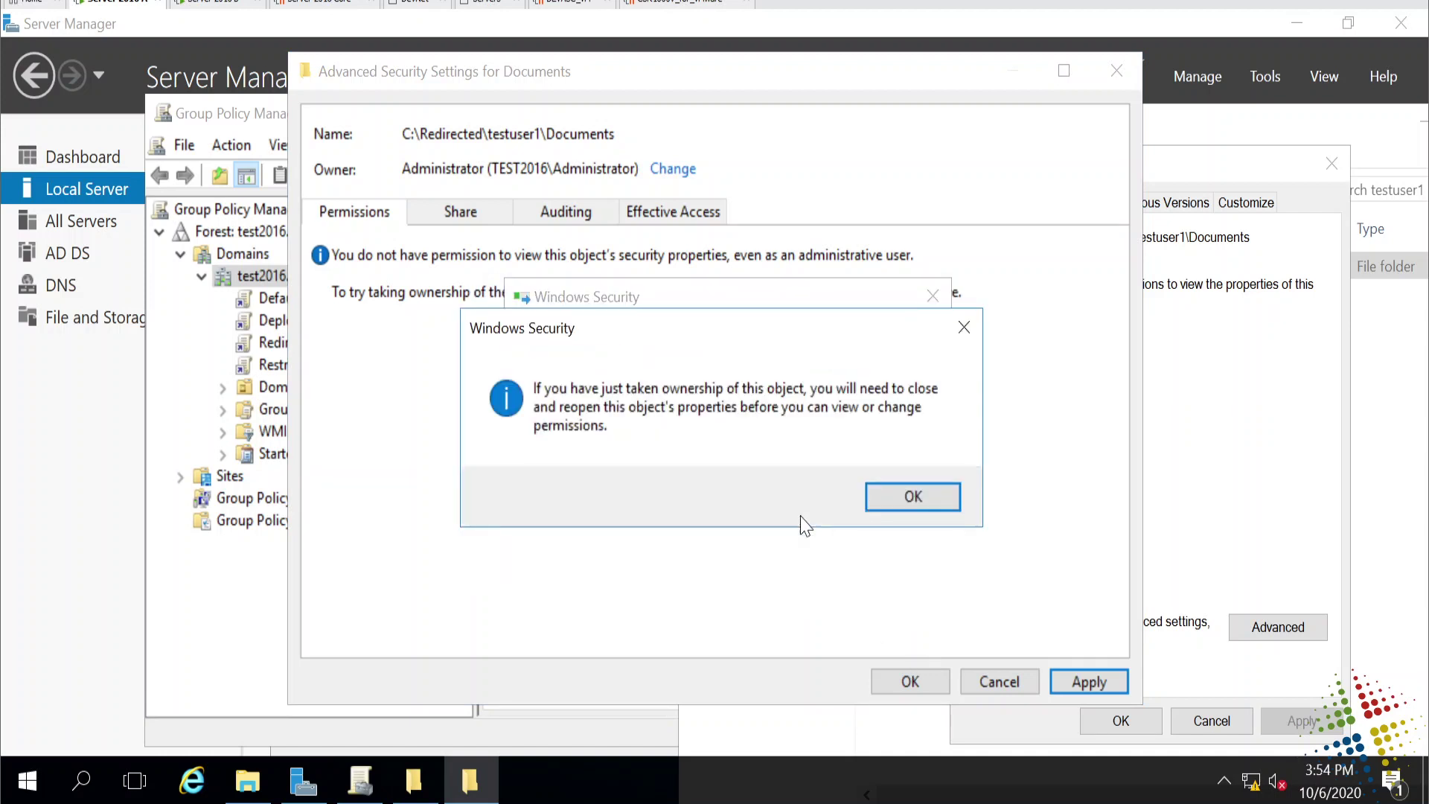
click(925, 504)
click(529, 415)
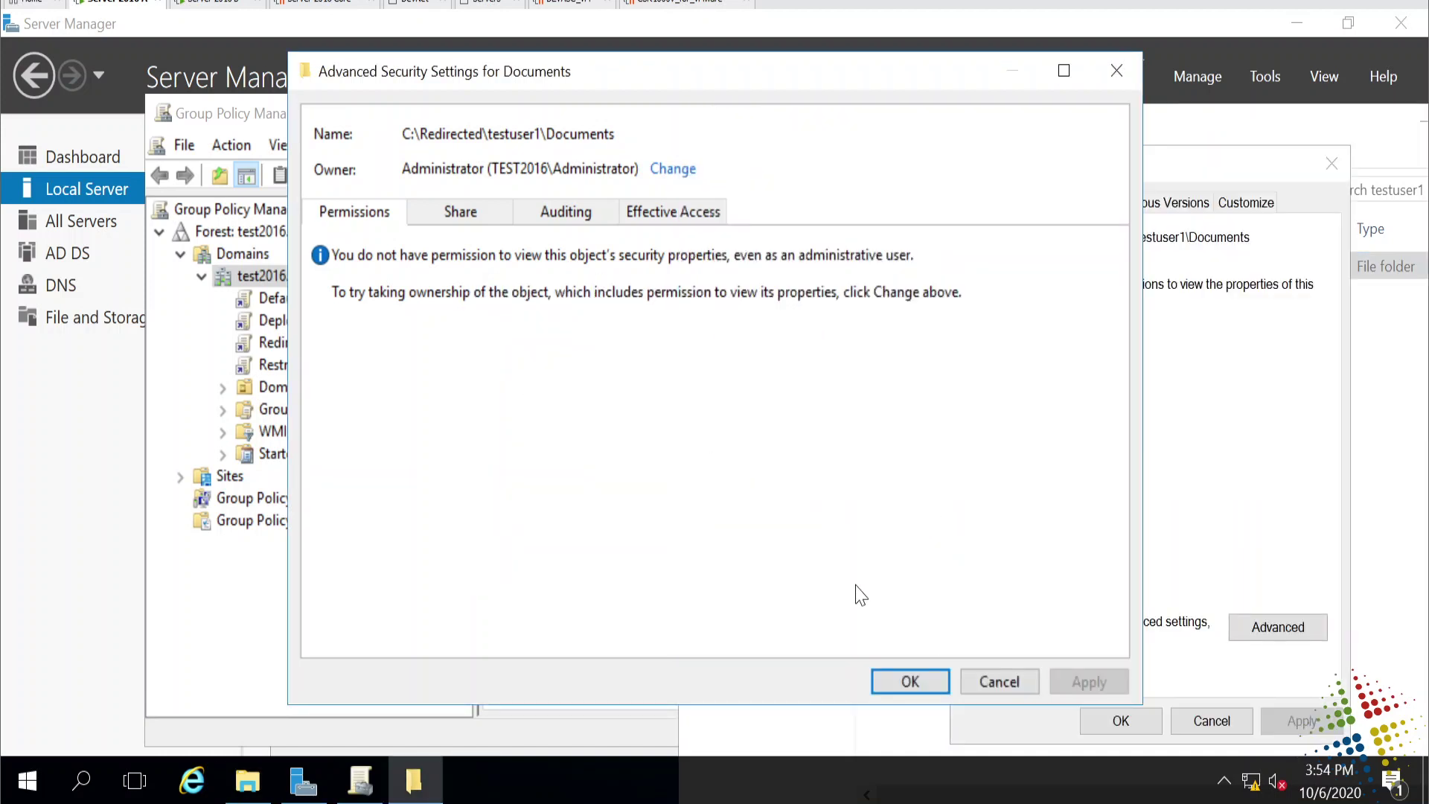
click(909, 679)
Close Documents Properties and open testuser1's redirected Documents folder to see the test file.
click(1115, 723)
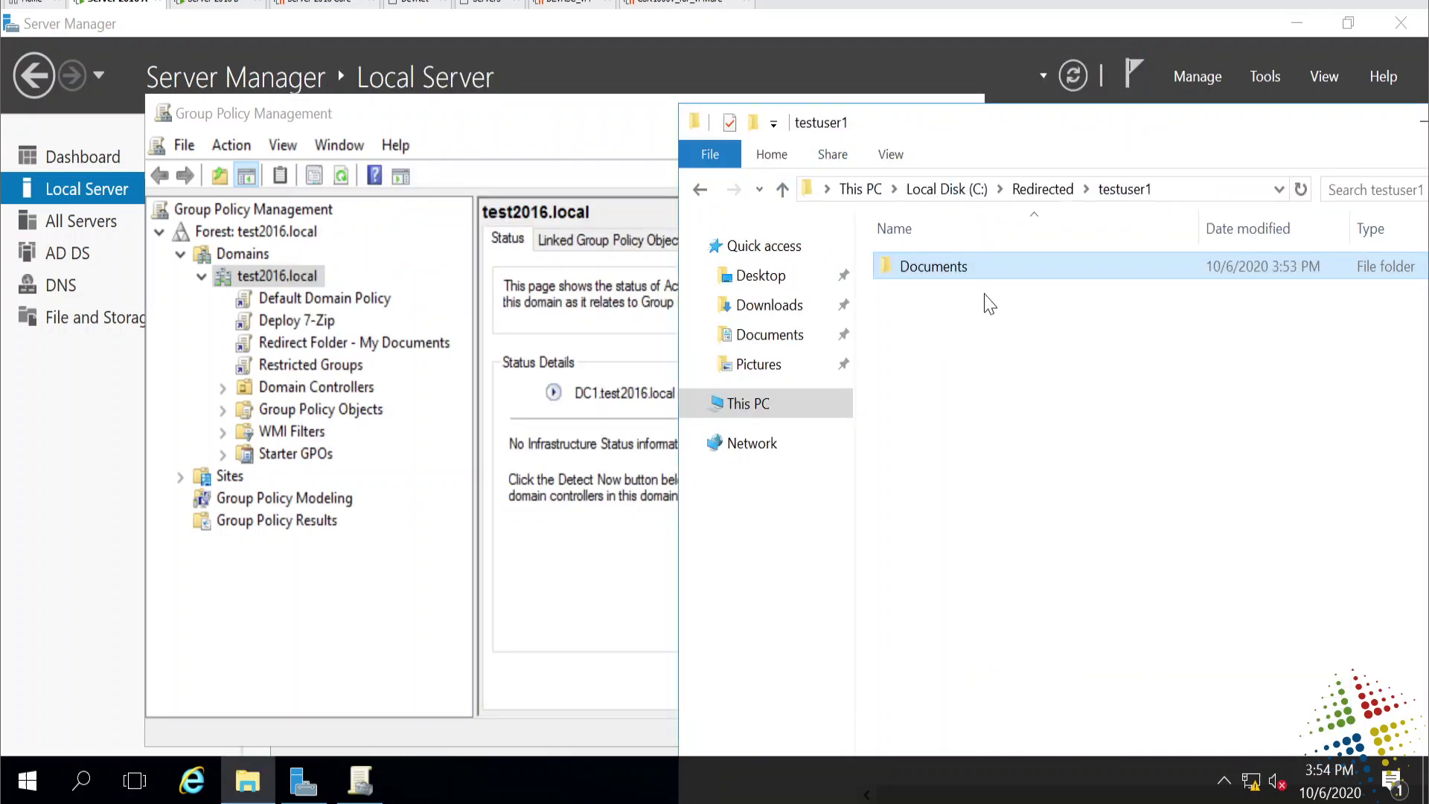
double_click(922, 277)
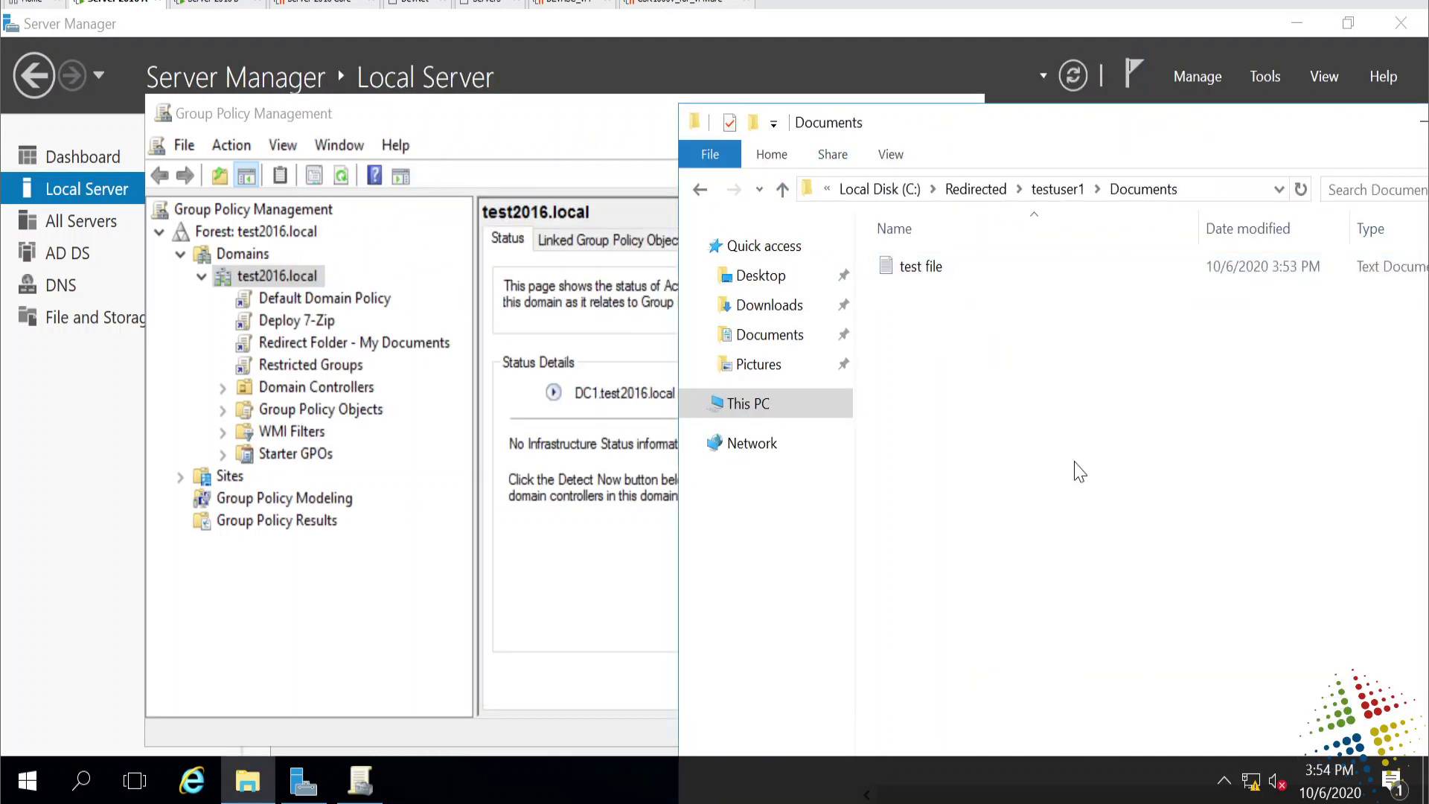